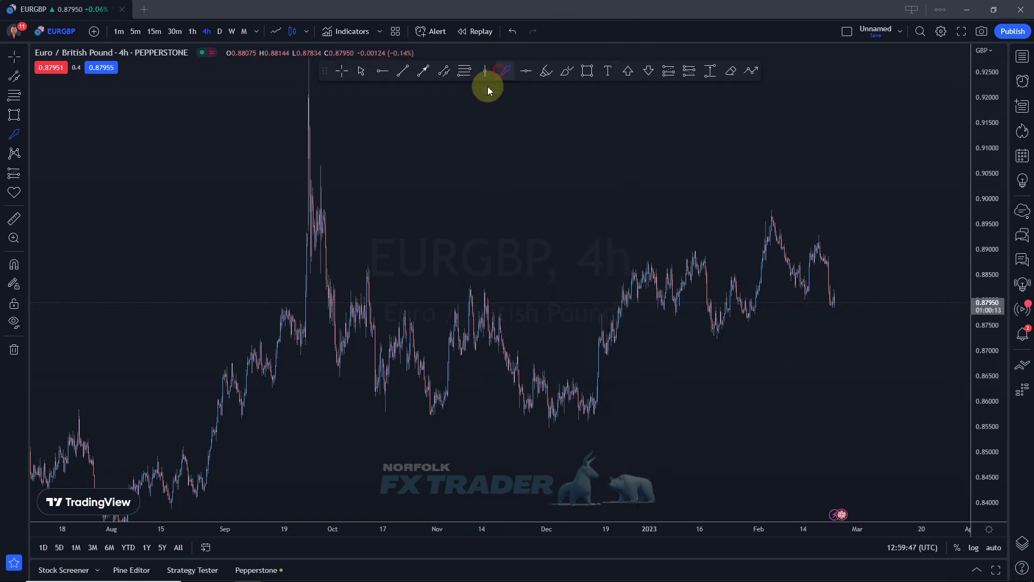
- Draw an arrow marker pointing down at the mid-February 2023 swing high, and delete it
{"action": "left_click", "coordinate": [864, 205]}
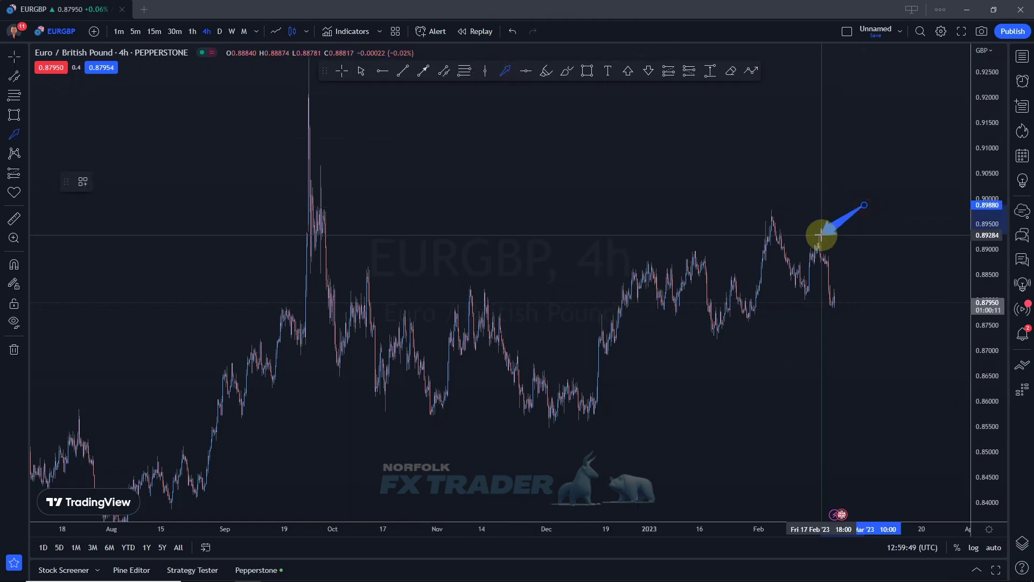
{"action": "left_click", "coordinate": [819, 235]}
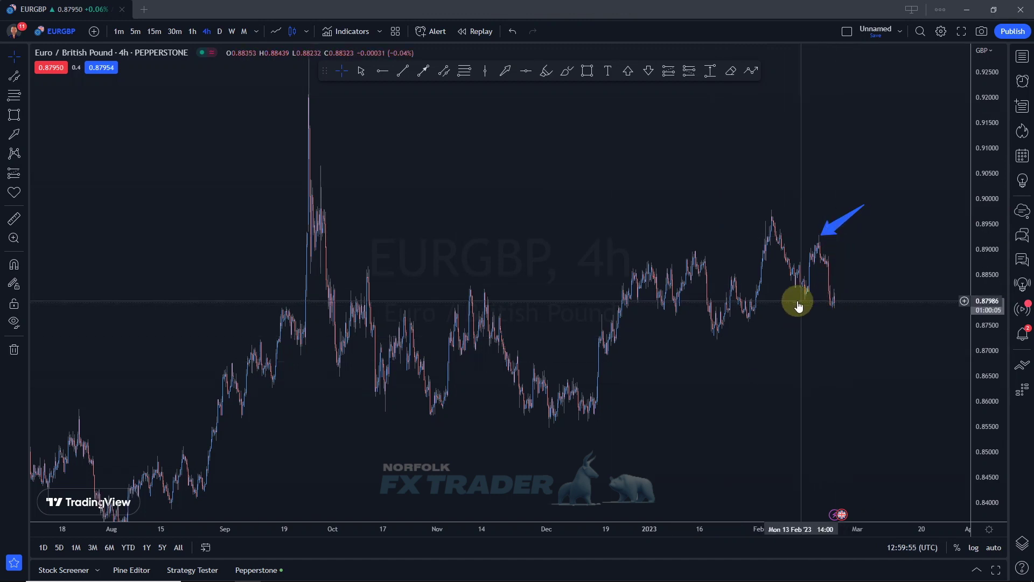
{"action": "left_click", "coordinate": [838, 228]}
{"action": "key", "text": "Delete"}
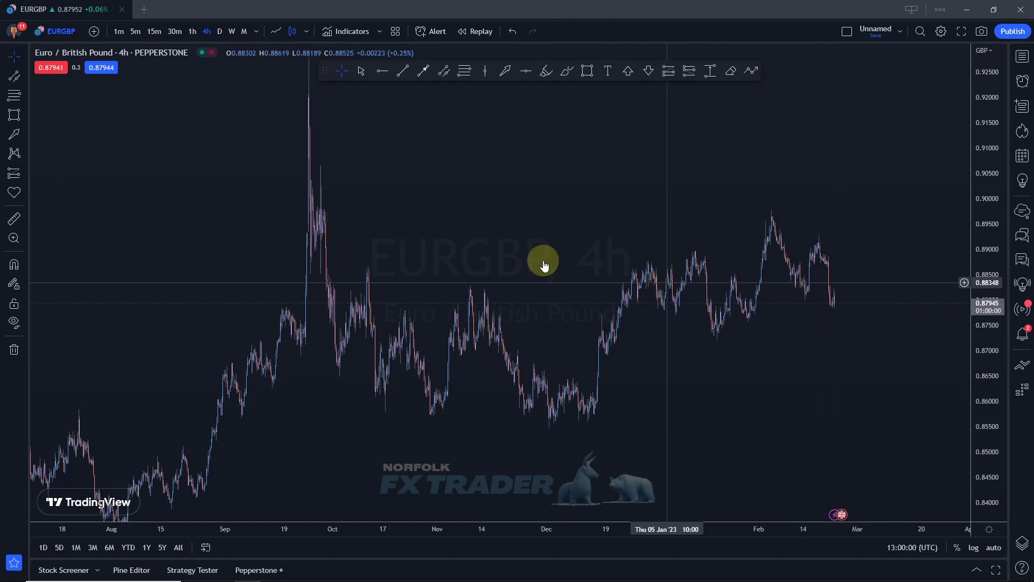
- Examine the September 2022 spike and the price action around it on the 4-hour EURGBP chart
{"action": "left_click_drag", "start_coordinate": [978, 164], "coordinate": [980, 247]}
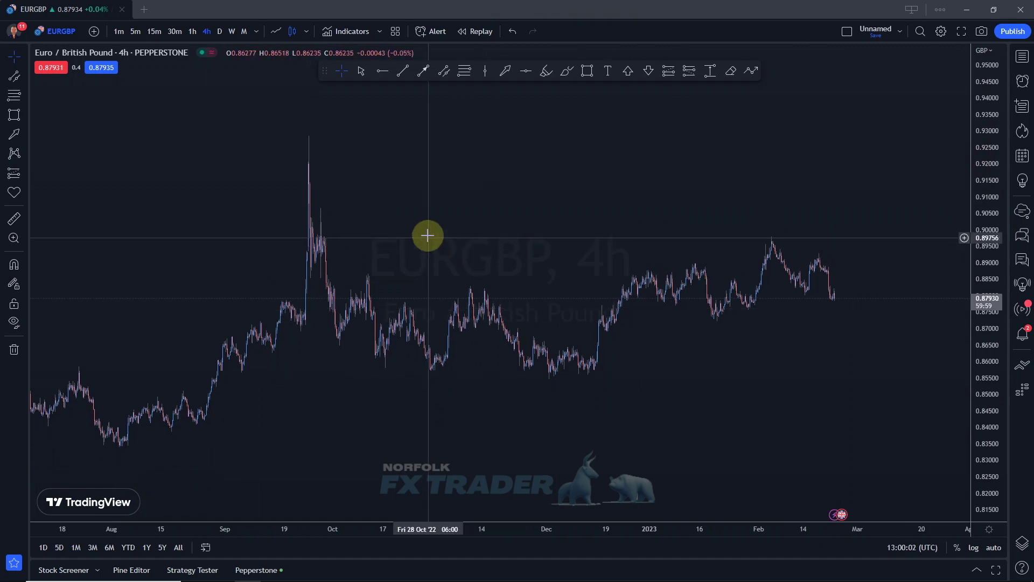
{"action": "left_click_drag", "start_coordinate": [427, 233], "coordinate": [503, 267]}
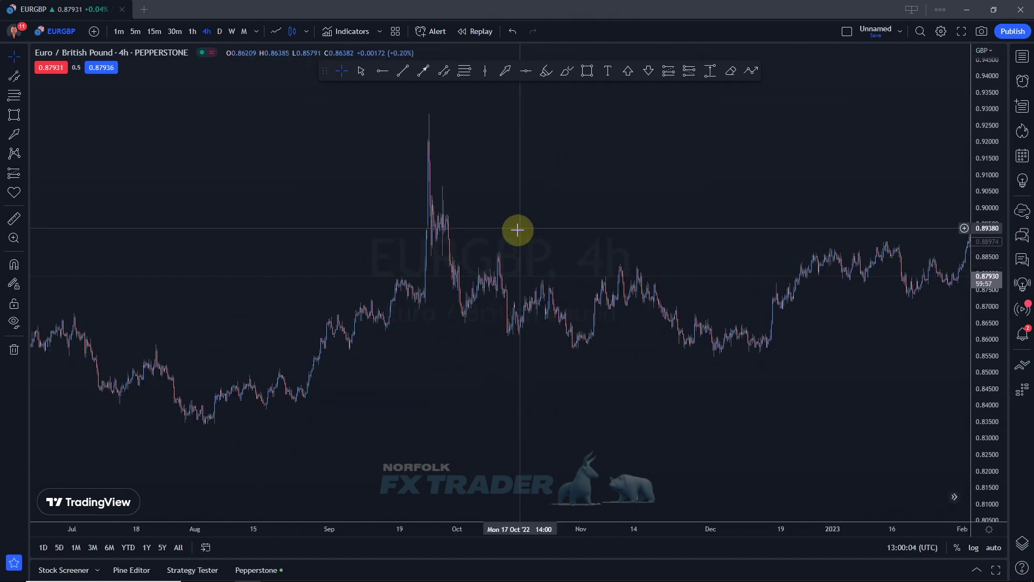
{"action": "left_click_drag", "start_coordinate": [517, 228], "coordinate": [567, 238]}
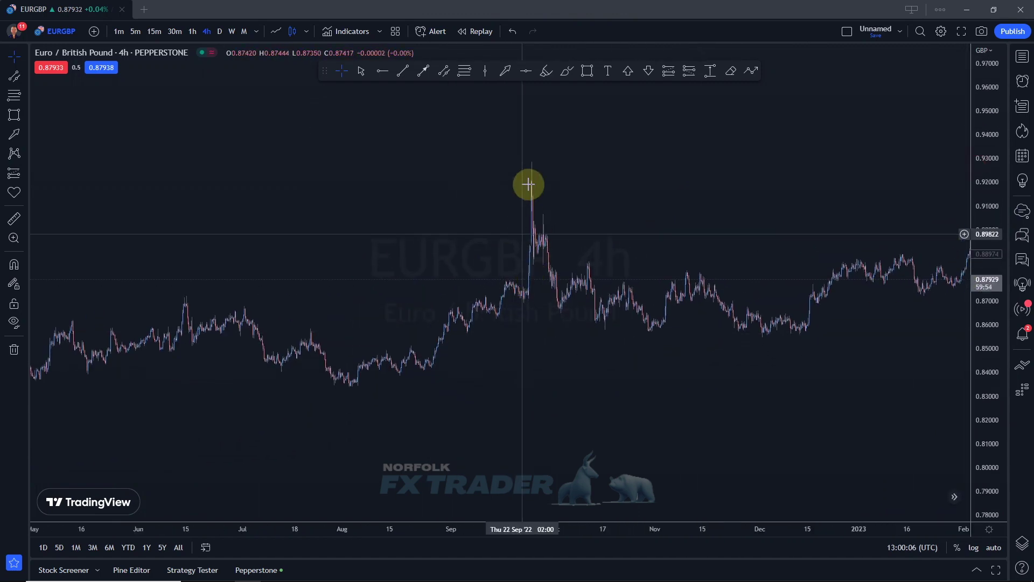
{"action": "scroll", "coordinate": [450, 264], "scroll_direction": "up", "scroll_amount": 4}
{"action": "scroll", "coordinate": [450, 264], "scroll_direction": "up", "scroll_amount": 4}
{"action": "left_click_drag", "start_coordinate": [365, 240], "coordinate": [1023, 256]}
{"action": "scroll", "coordinate": [485, 261], "scroll_direction": "up", "scroll_amount": 3}
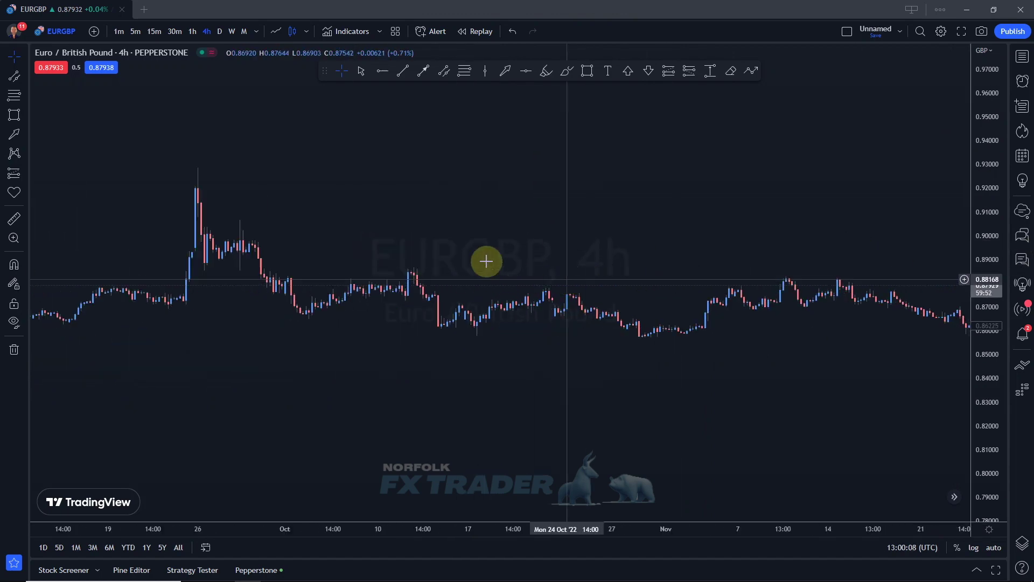
{"action": "left_click_drag", "start_coordinate": [485, 260], "coordinate": [669, 243]}
- Switch to the daily timeframe and draw an upward arrow beside the September 2022 spike from about 0.88078 to 0.91725
{"action": "left_click", "coordinate": [218, 32]}
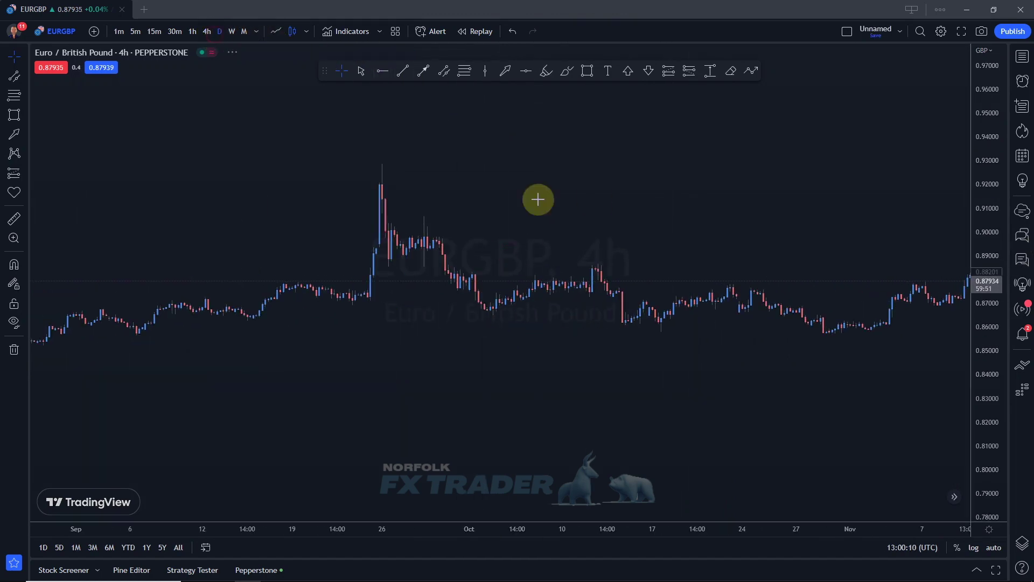
{"action": "left_click", "coordinate": [952, 498]}
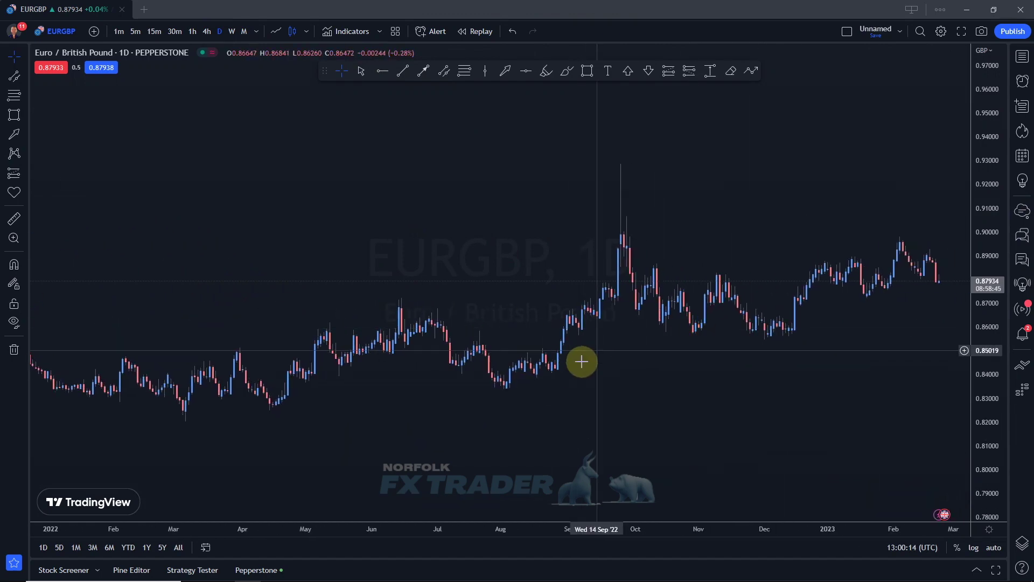
{"action": "scroll", "coordinate": [649, 358], "scroll_direction": "up", "scroll_amount": 2}
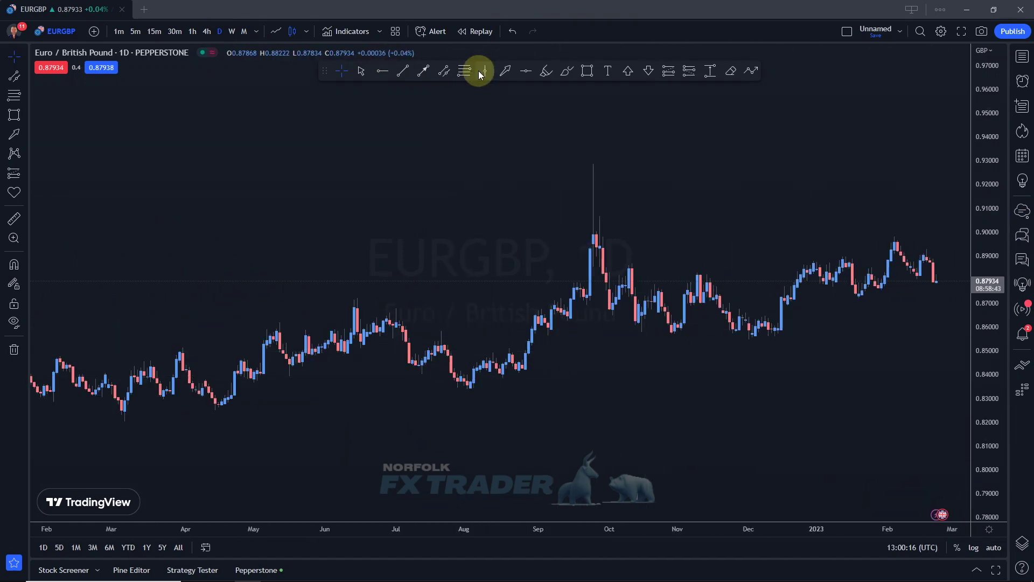
{"action": "left_click", "coordinate": [570, 278]}
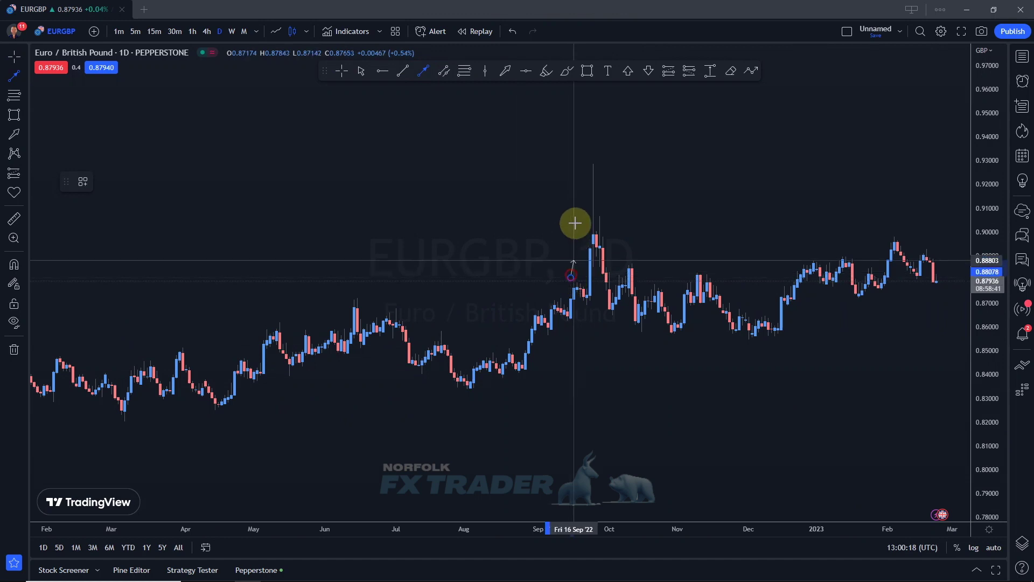
{"action": "left_click", "coordinate": [577, 192]}
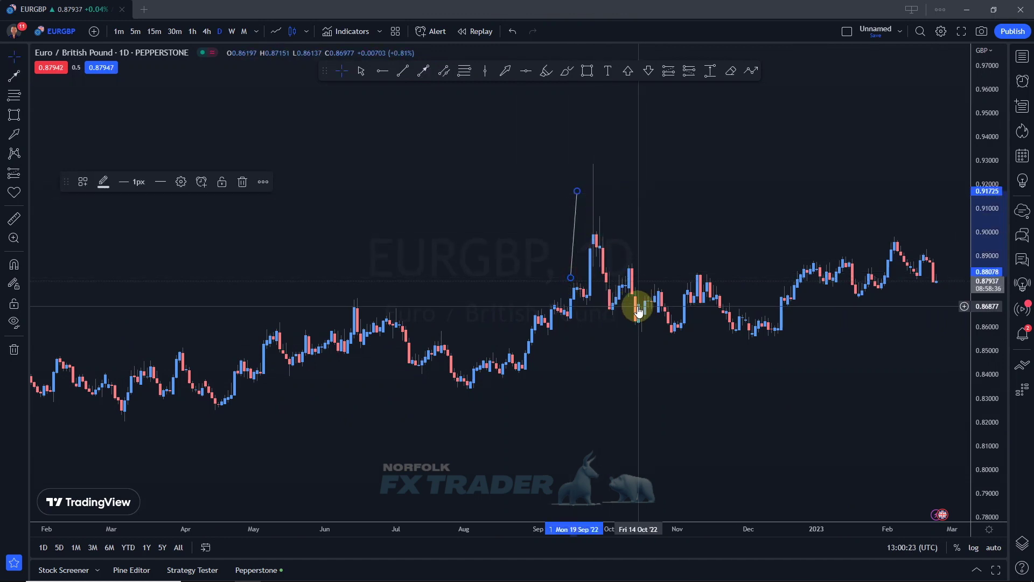
- Draw a horizontal arrow at about 0.86945 from 22 September 2022 beneath the spike, and delete the upward arrow beside it
{"action": "left_click", "coordinate": [421, 74]}
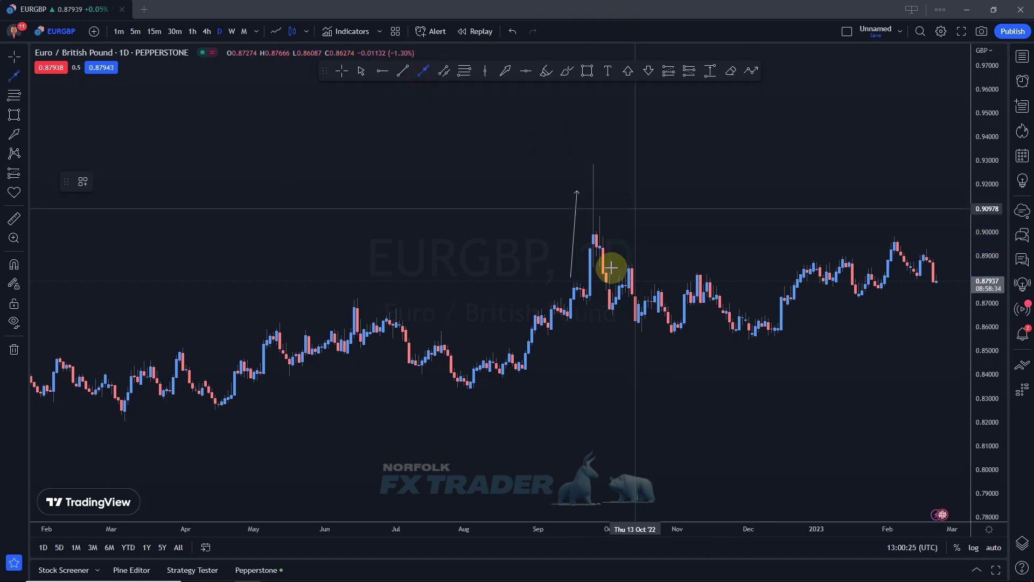
{"action": "left_click", "coordinate": [588, 304]}
{"action": "left_click", "coordinate": [622, 304]}
{"action": "left_click", "coordinate": [578, 195]}
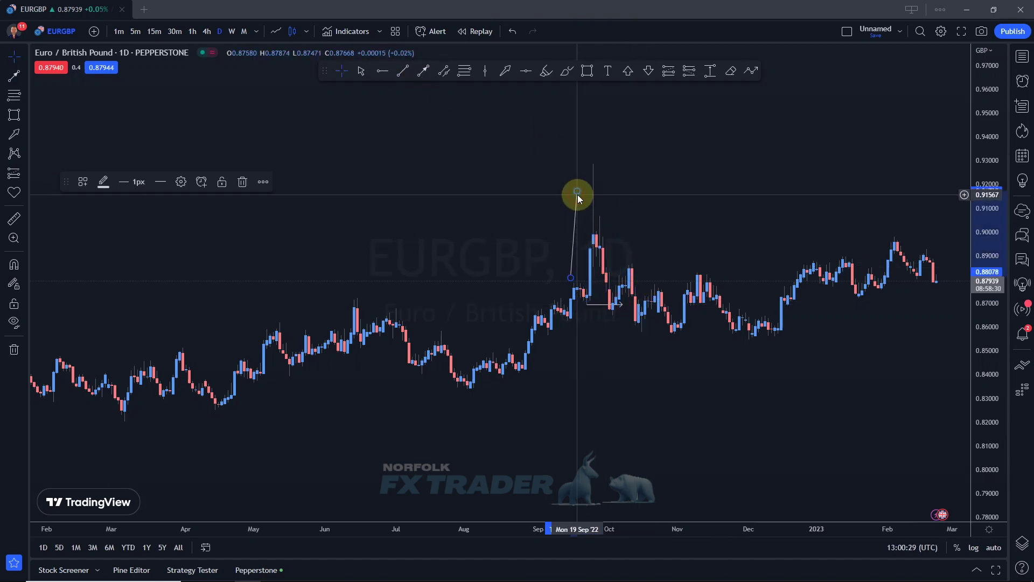
{"action": "key", "text": "Delete"}
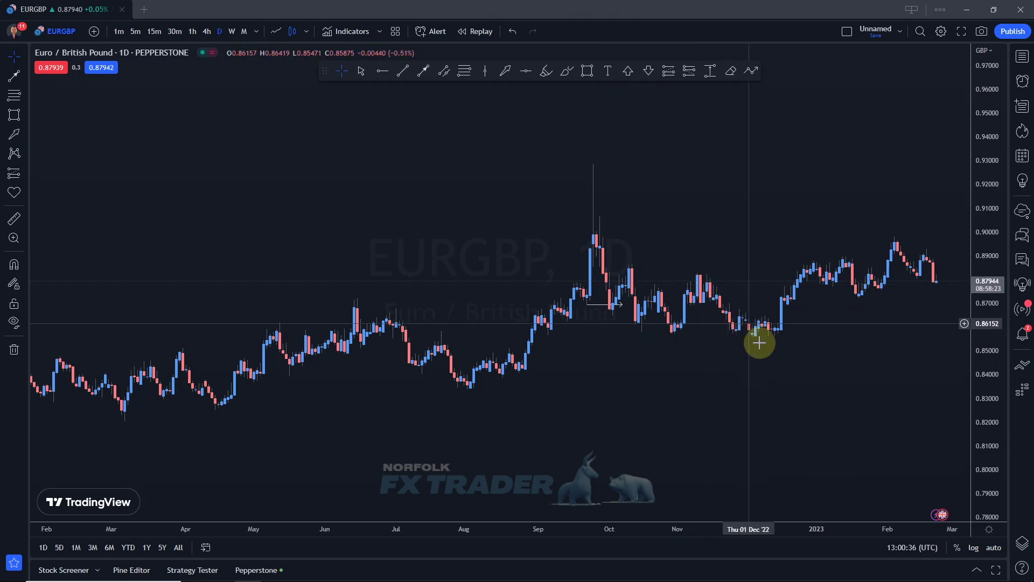
- Draw a horizontal arrow at about 0.88146 from 8 November to 28 December 2022, and delete it
{"action": "left_click", "coordinate": [423, 71]}
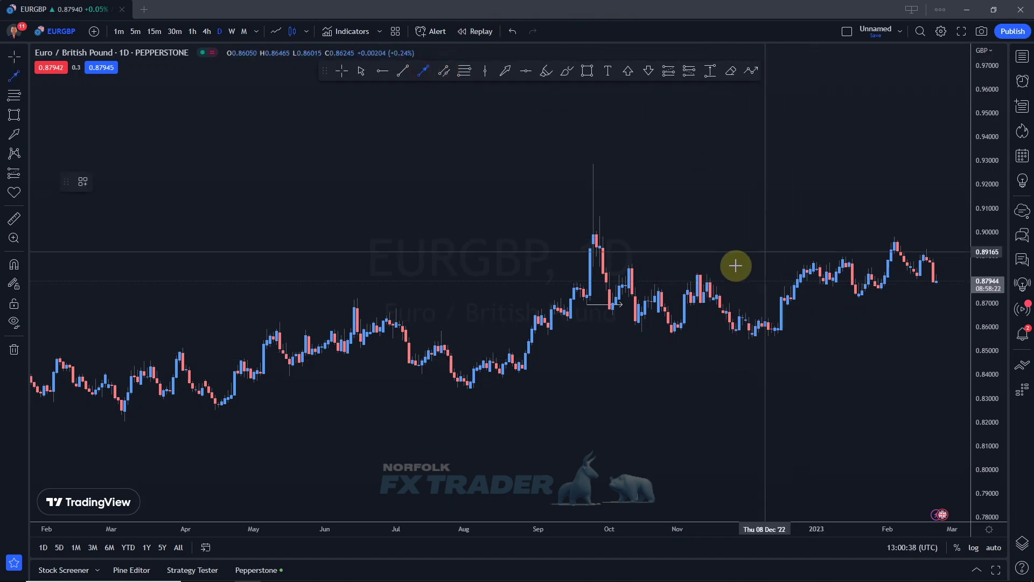
{"action": "left_click", "coordinate": [695, 277]}
{"action": "left_click", "coordinate": [806, 276]}
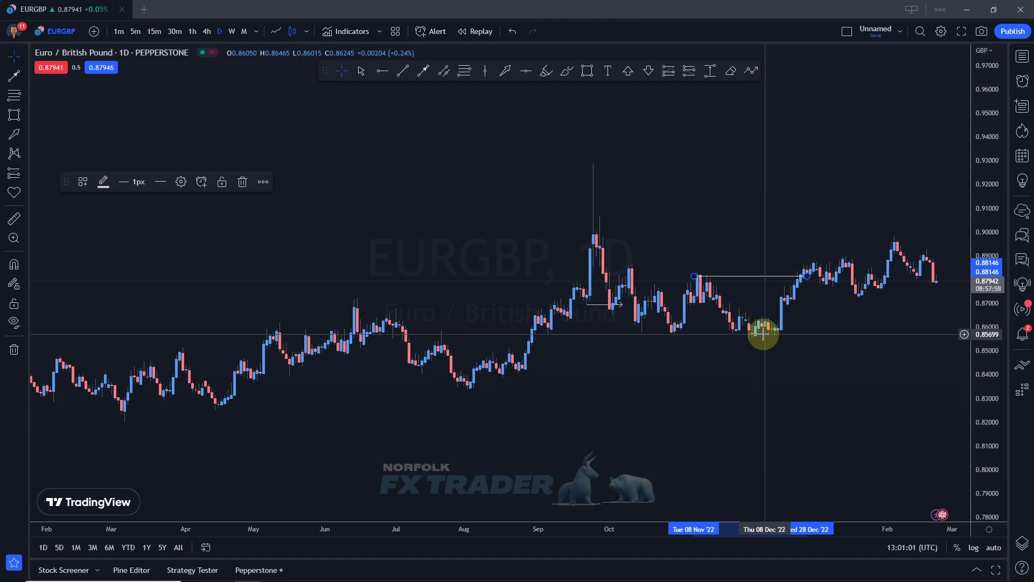
{"action": "scroll", "coordinate": [763, 334], "scroll_direction": "up", "scroll_amount": 2}
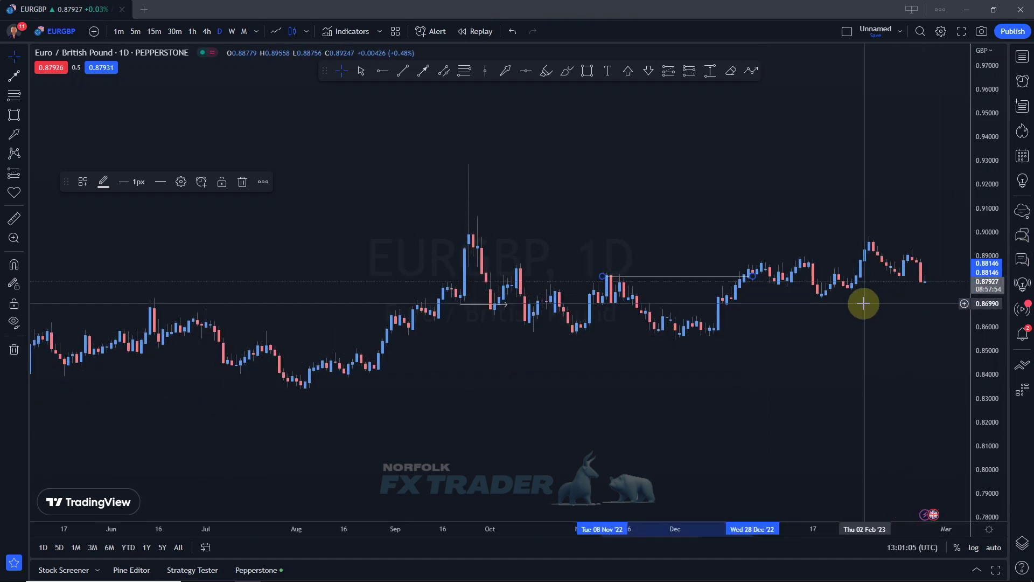
{"action": "left_click_drag", "start_coordinate": [999, 255], "coordinate": [989, 54]}
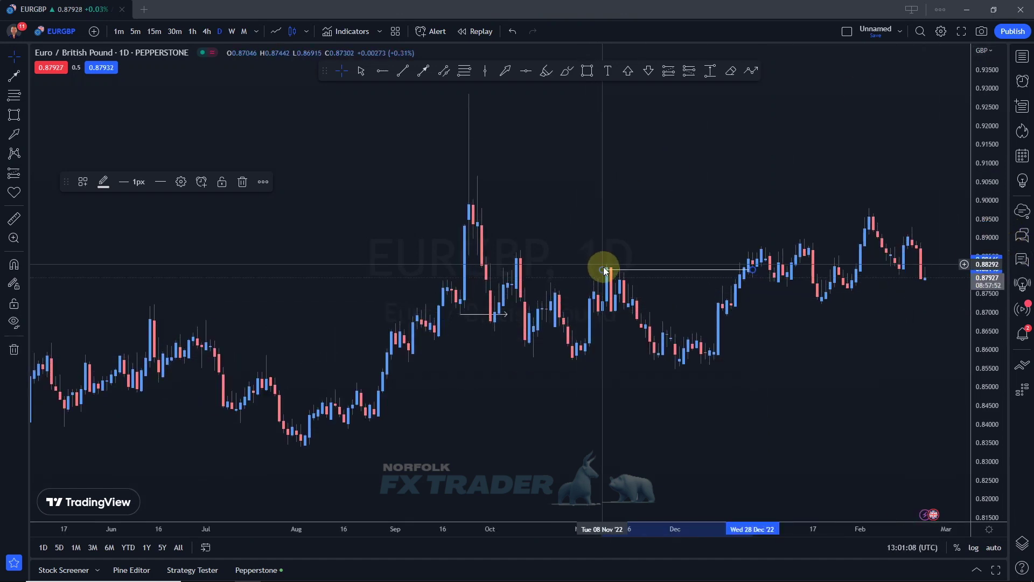
{"action": "key", "text": "Delete"}
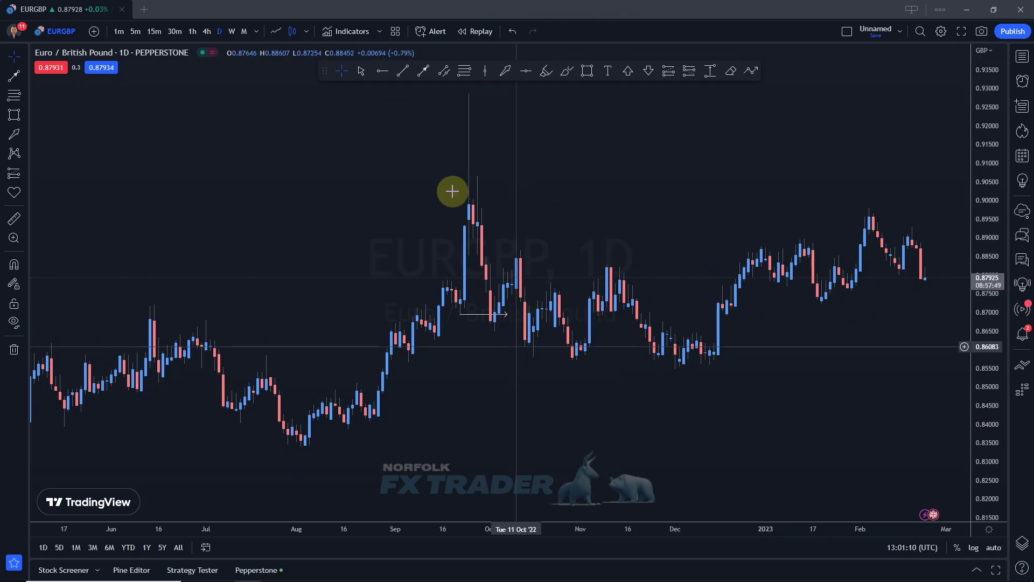
- Switch the chart to the 4-hour timeframe and bring the September–October 2022 spike with its horizontal arrow into close view
{"action": "left_click", "coordinate": [205, 32]}
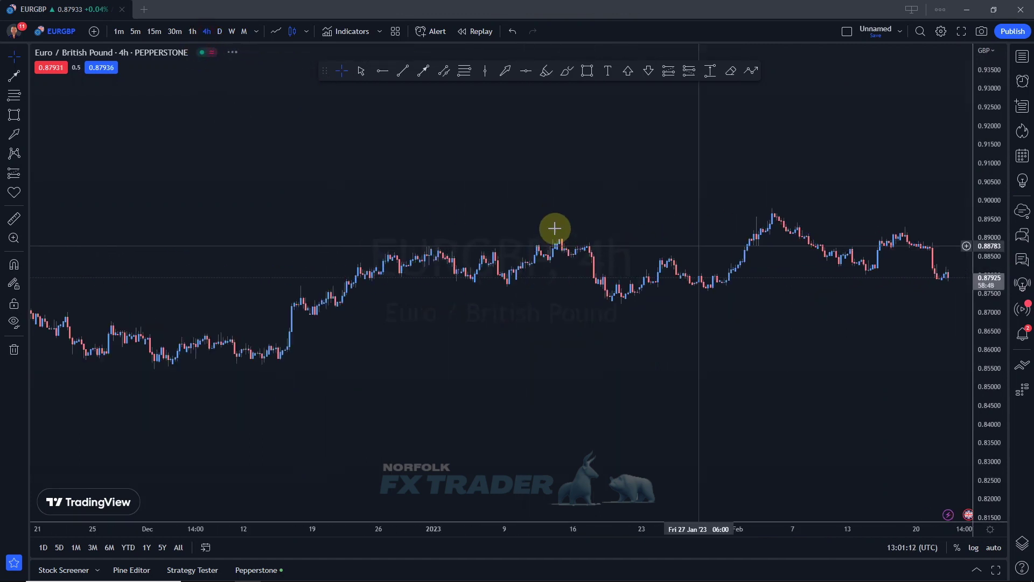
{"action": "double_click", "coordinate": [1001, 188]}
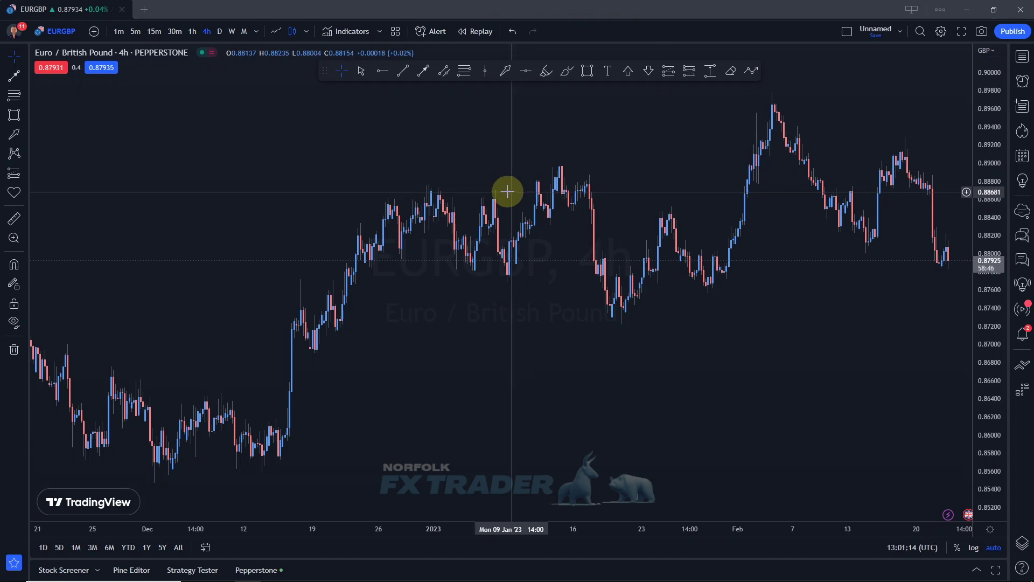
{"action": "left_click_drag", "start_coordinate": [988, 155], "coordinate": [988, 207]}
{"action": "left_click_drag", "start_coordinate": [422, 188], "coordinate": [483, 194]}
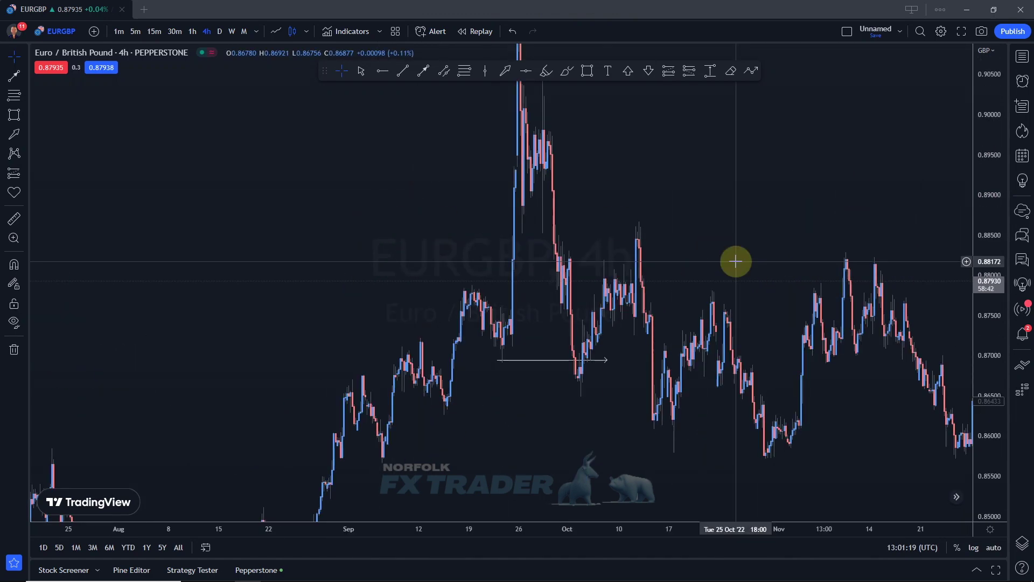
{"action": "scroll", "coordinate": [736, 262], "scroll_direction": "up", "scroll_amount": 5}
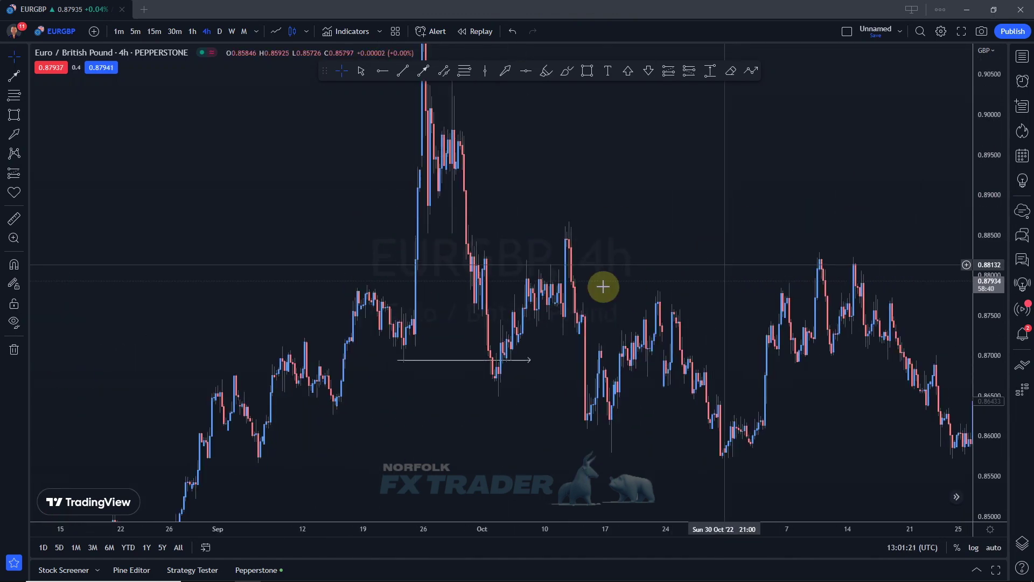
{"action": "left_click_drag", "start_coordinate": [394, 248], "coordinate": [722, 313]}
{"action": "scroll", "coordinate": [723, 314], "scroll_direction": "up", "scroll_amount": 5}
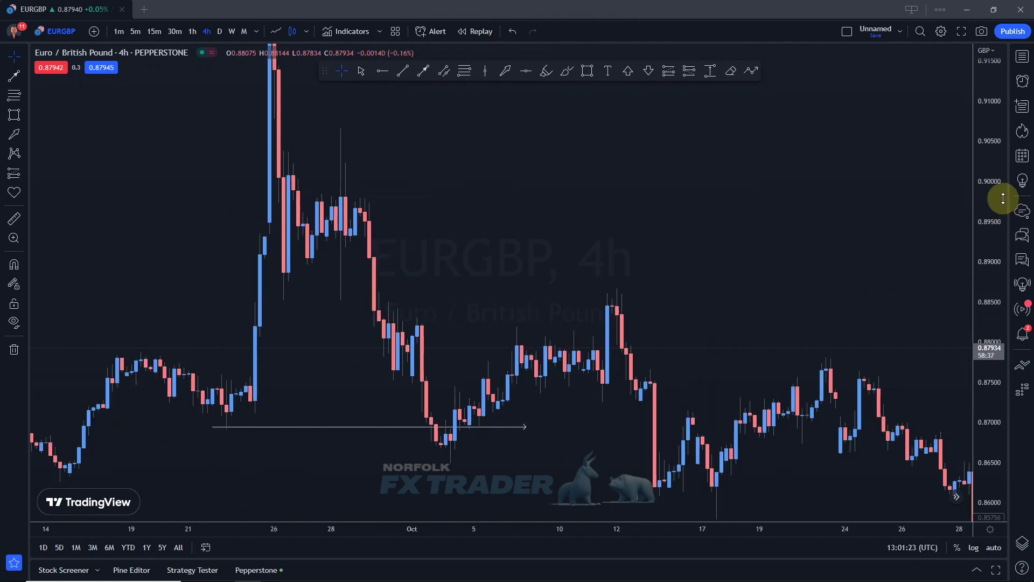
{"action": "left_click_drag", "start_coordinate": [1003, 200], "coordinate": [1003, 318]}
{"action": "left_click_drag", "start_coordinate": [473, 220], "coordinate": [664, 191]}
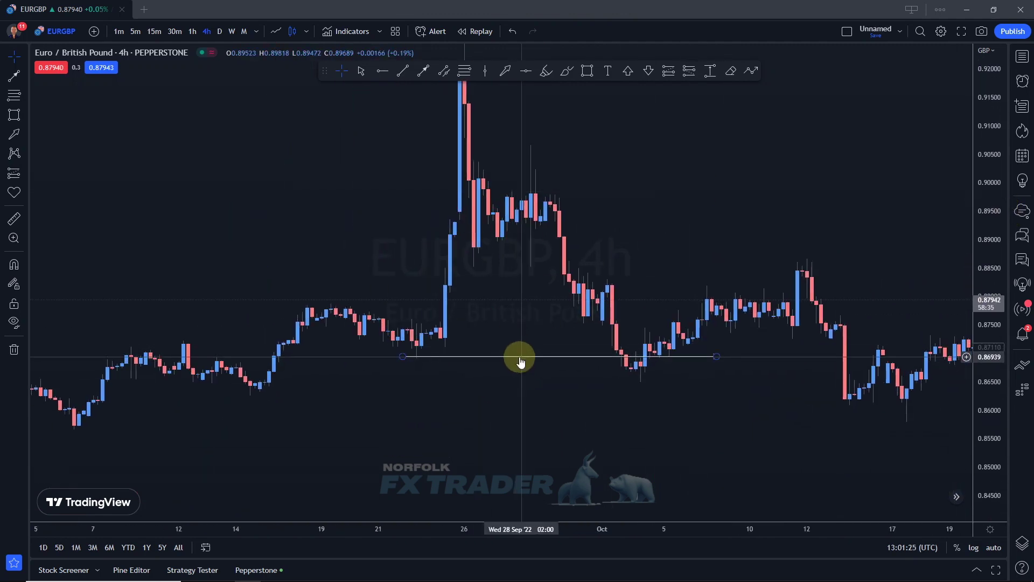
- Apply the BoS White drawing template to the horizontal arrow beneath the spike
{"action": "left_click", "coordinate": [520, 357]}
{"action": "left_click", "coordinate": [359, 71]}
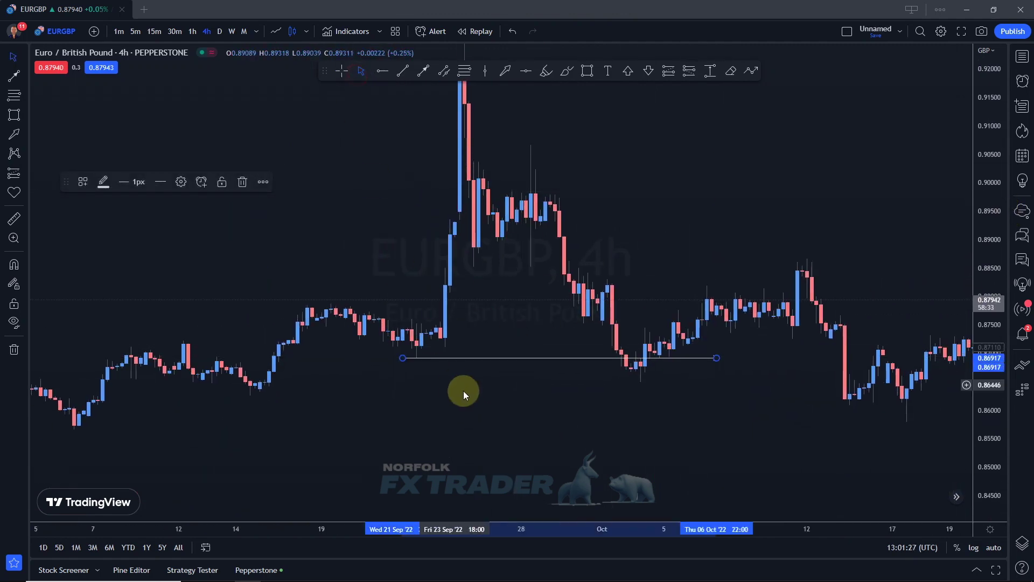
{"action": "left_click", "coordinate": [83, 182]}
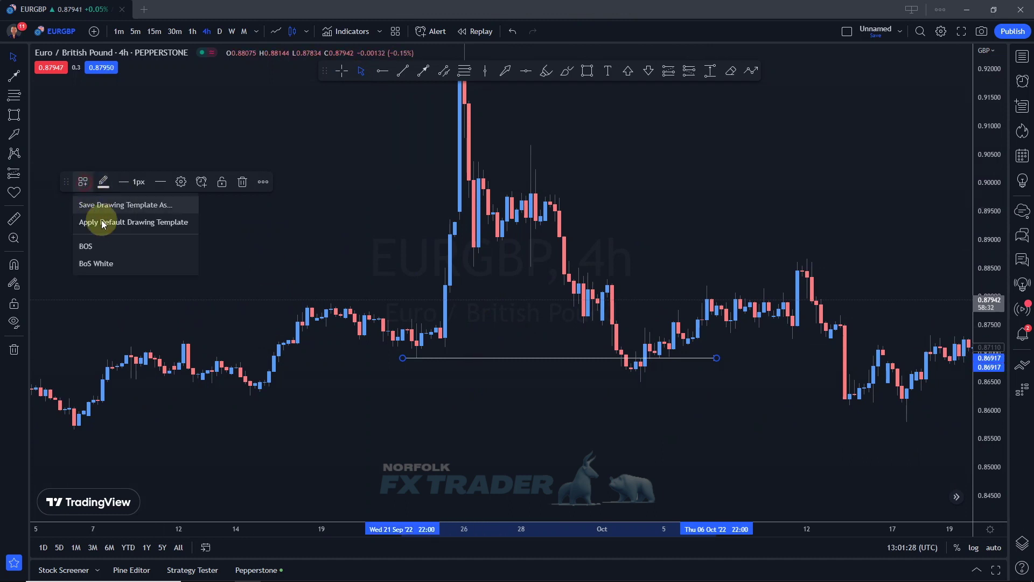
{"action": "left_click", "coordinate": [101, 263]}
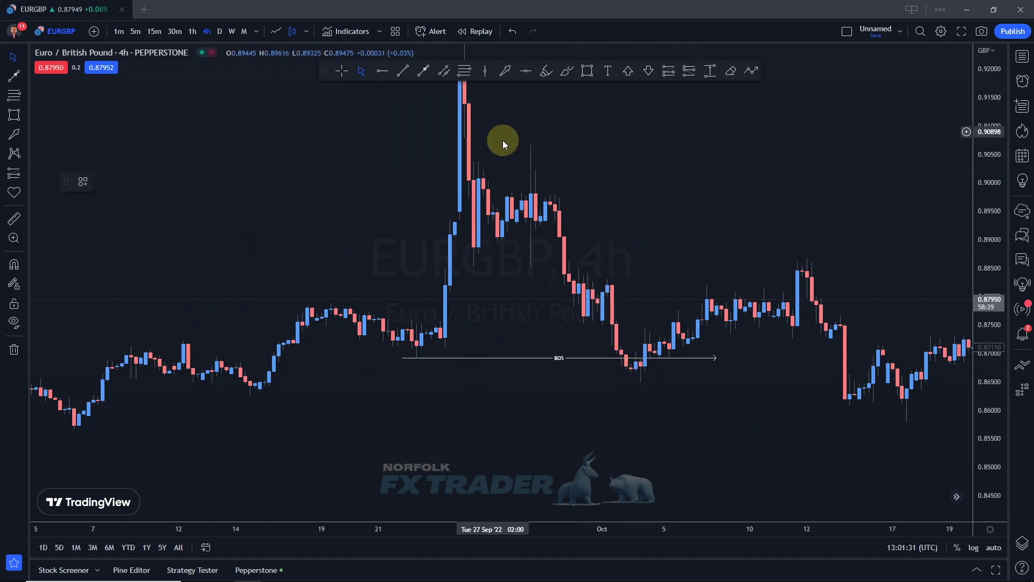
- Draw an arrow from about 0.91173 down to 0.90766, pointing at the tip of the 28 September 2022 wick
{"action": "left_click", "coordinate": [421, 78]}
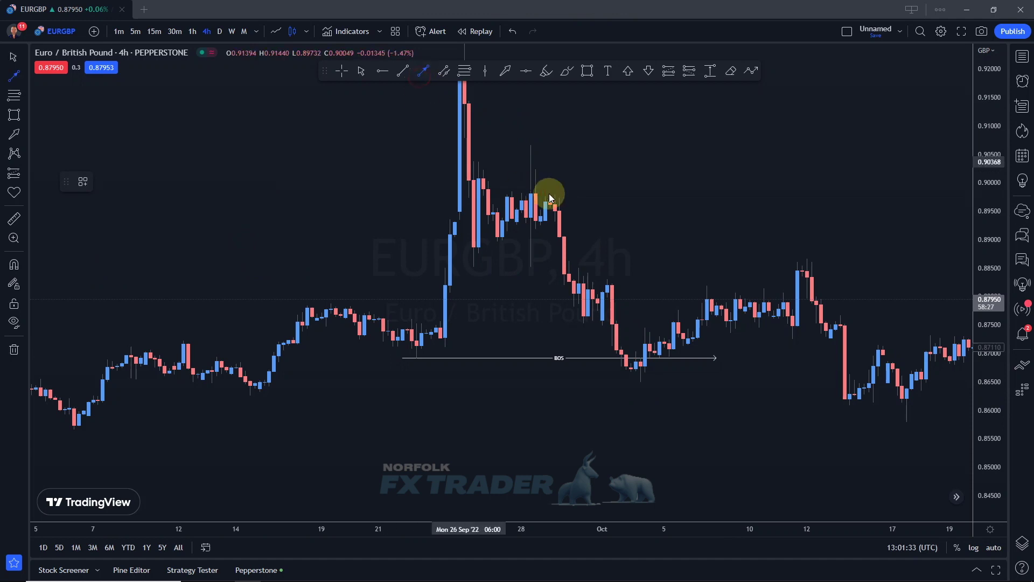
{"action": "left_click", "coordinate": [574, 116]}
{"action": "left_click", "coordinate": [535, 139]}
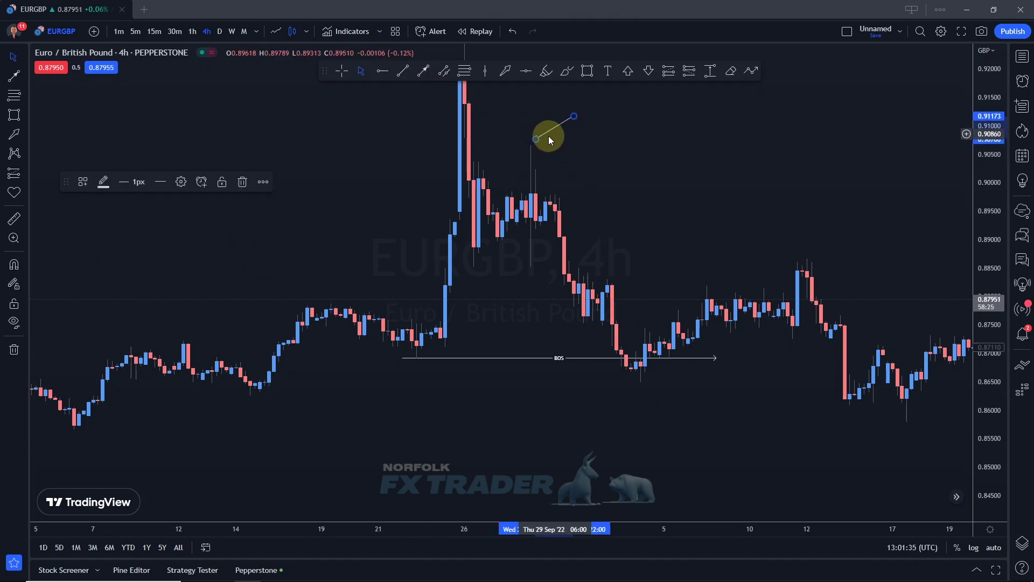
- Draw a horizontal trend line at about 0.88549 from 26 to 28 September 2022 and apply the Liquidity White template
{"action": "left_click", "coordinate": [404, 73]}
{"action": "left_click", "coordinate": [469, 266]}
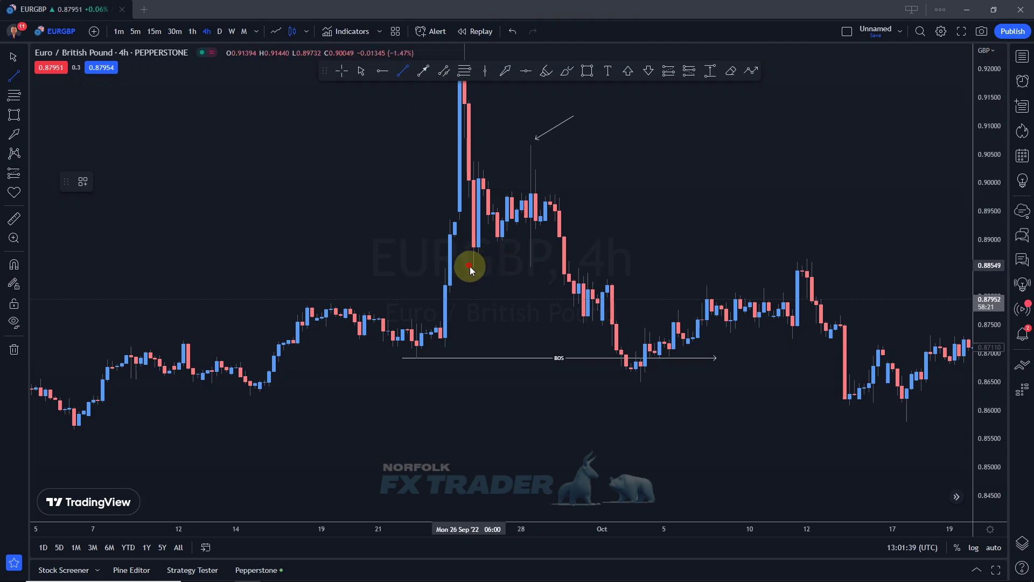
{"action": "left_click", "coordinate": [545, 265]}
{"action": "left_click", "coordinate": [84, 182]}
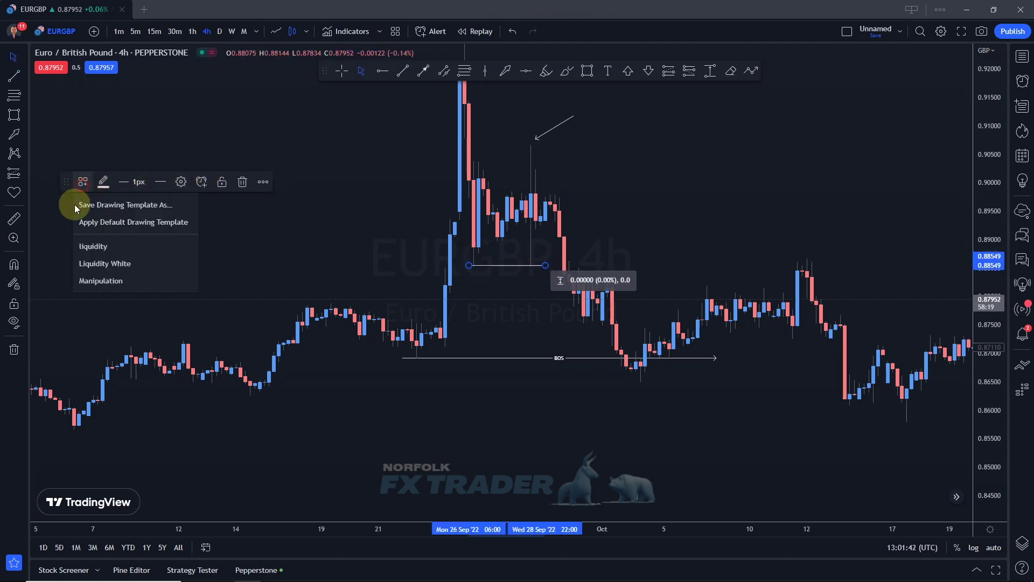
{"action": "left_click", "coordinate": [103, 264]}
{"action": "left_click", "coordinate": [463, 249]}
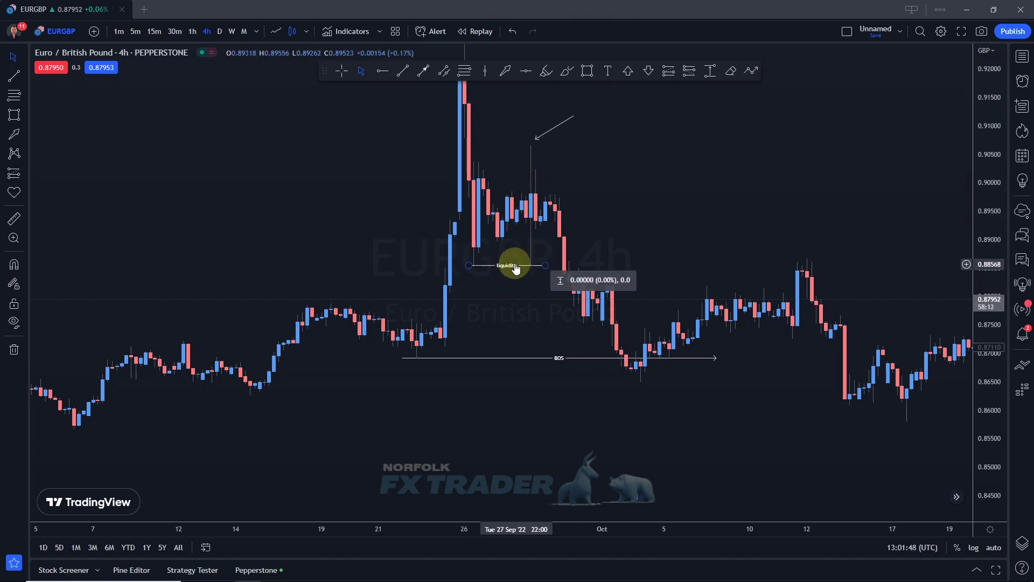
- Draw a short horizontal trend line at about 0.89316 from the top of the 23 September 2022 candle to 27 September
{"action": "left_click", "coordinate": [404, 74]}
{"action": "left_click", "coordinate": [470, 237]}
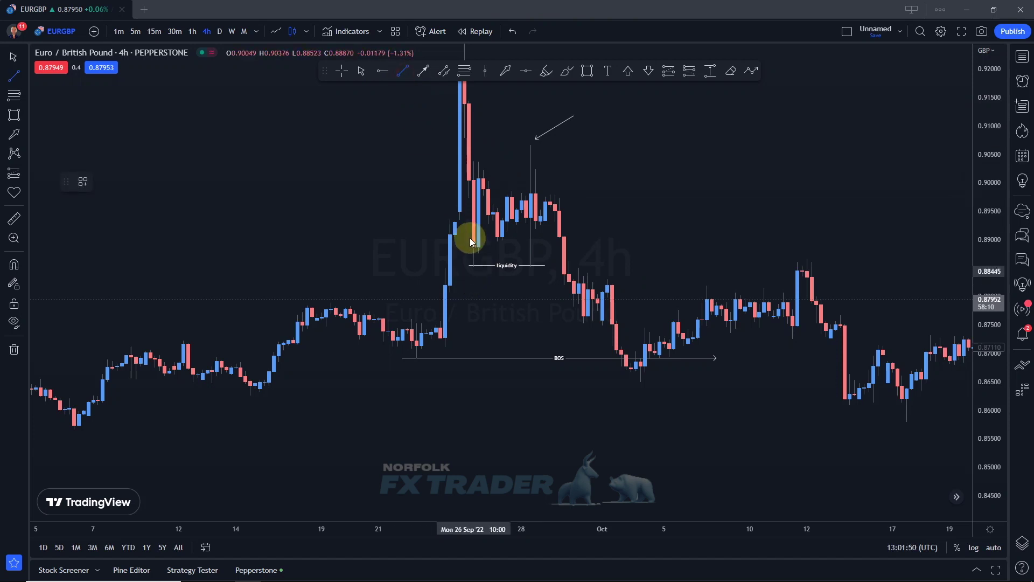
{"action": "left_click", "coordinate": [455, 222]}
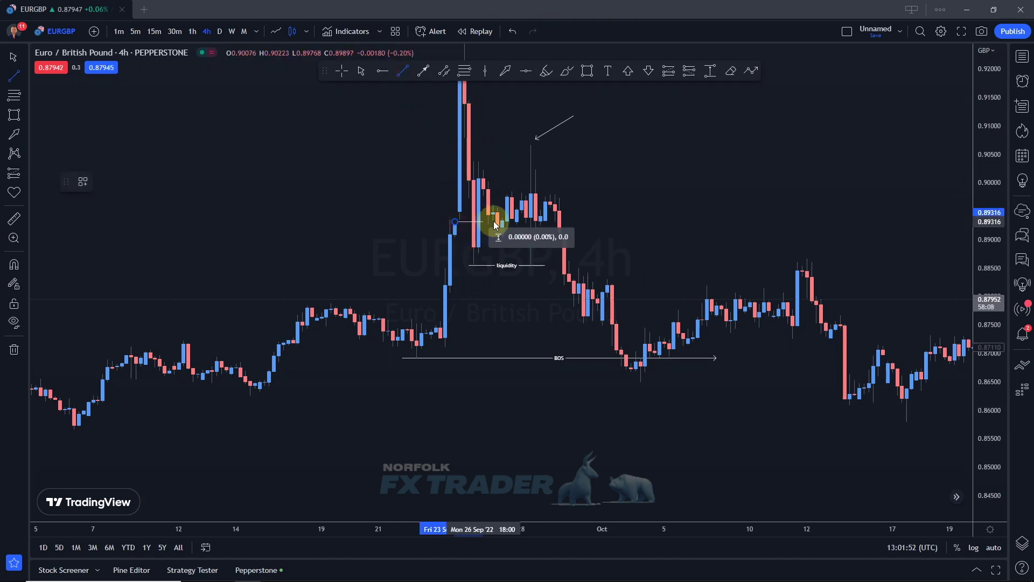
{"action": "left_click", "coordinate": [493, 221]}
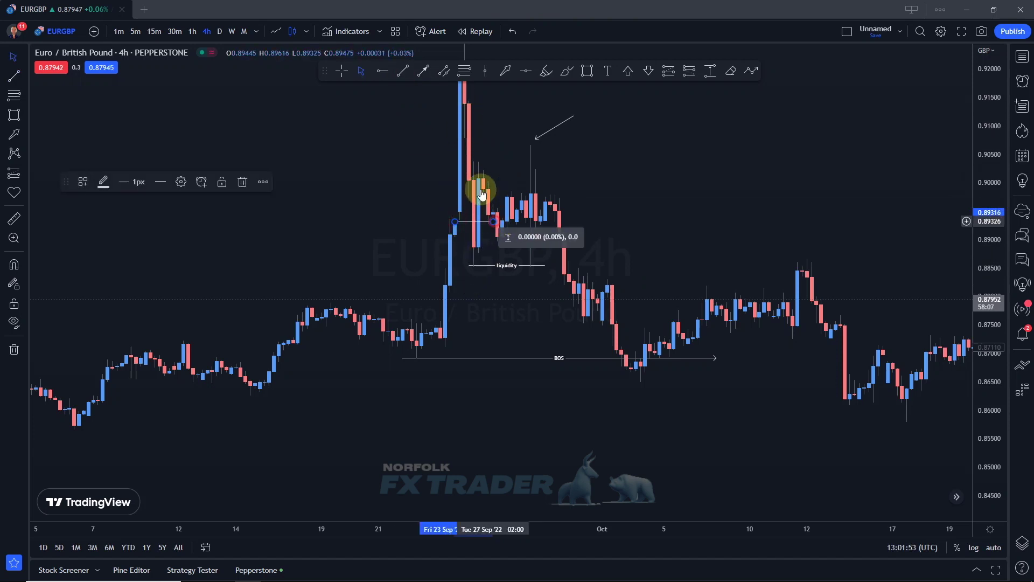
- Draw a horizontal trend line at about 0.88492 from 23 to 29 September 2022, just beneath the liquidity line
{"action": "left_click", "coordinate": [403, 71]}
{"action": "left_click", "coordinate": [440, 268]}
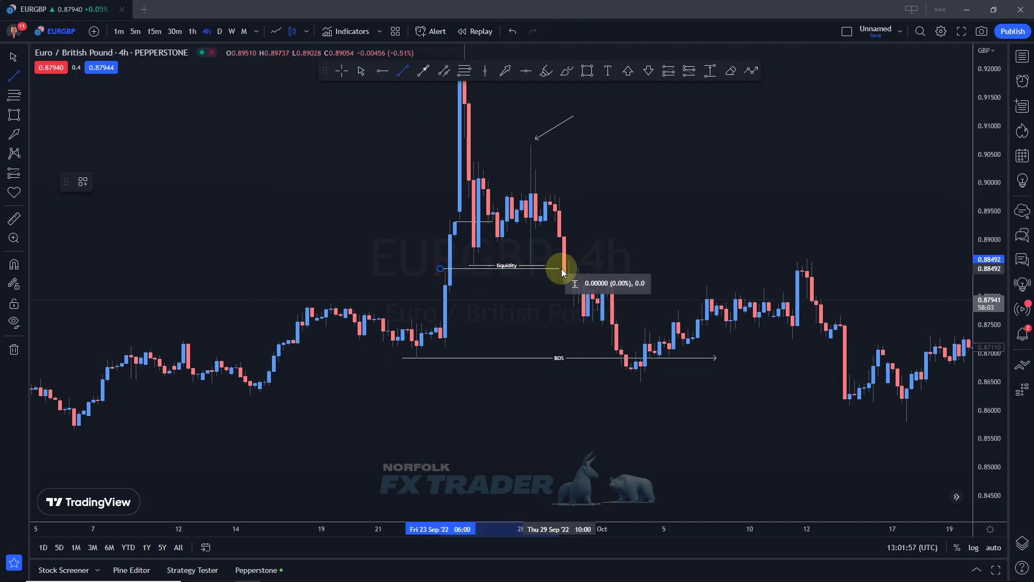
{"action": "left_click", "coordinate": [572, 268]}
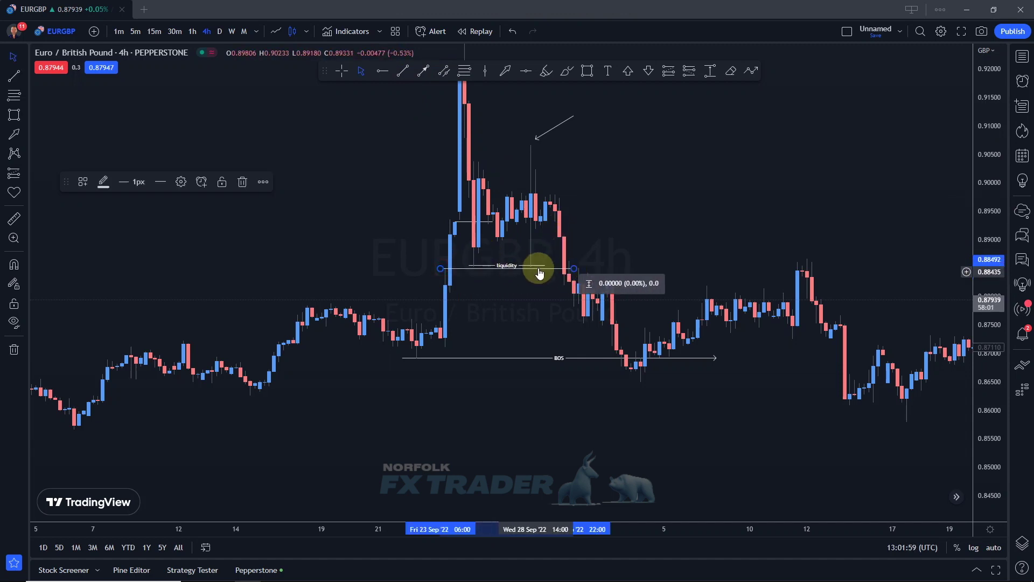
- Draw a horizontal trend line at about 0.87583 from 23 September to 2 October 2022, and delete it
{"action": "left_click", "coordinate": [404, 72]}
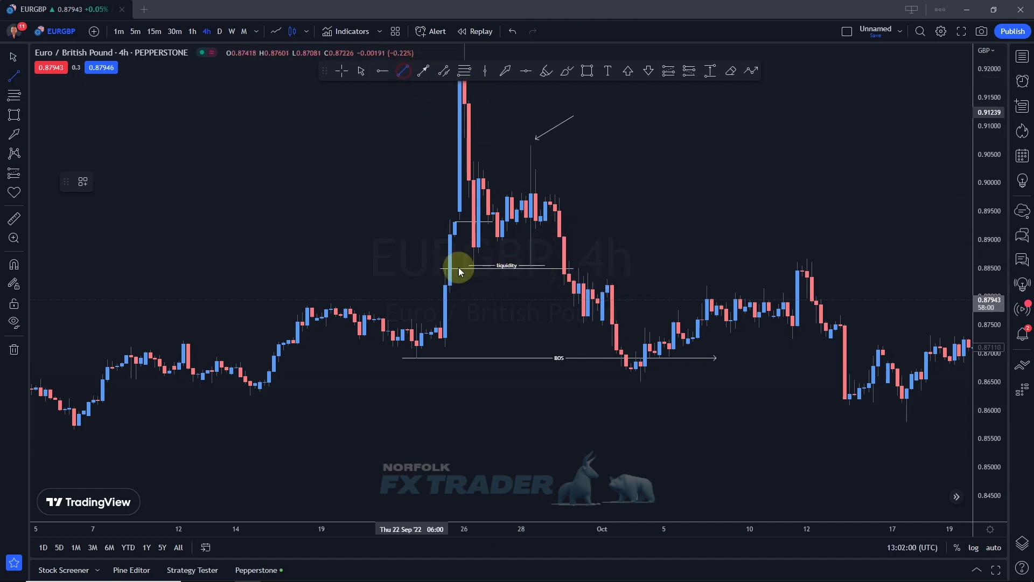
{"action": "left_click", "coordinate": [440, 320]}
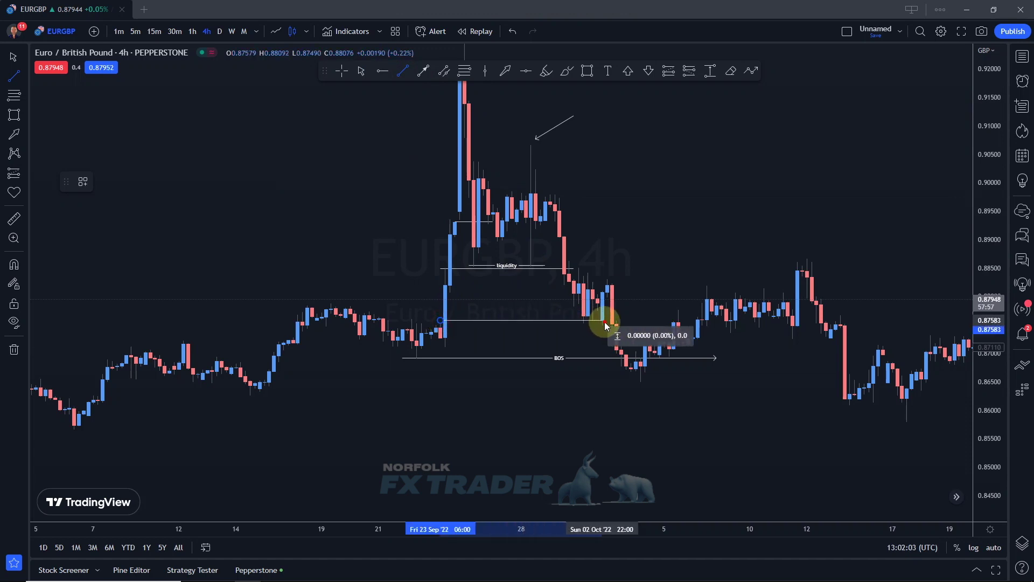
{"action": "left_click", "coordinate": [603, 320]}
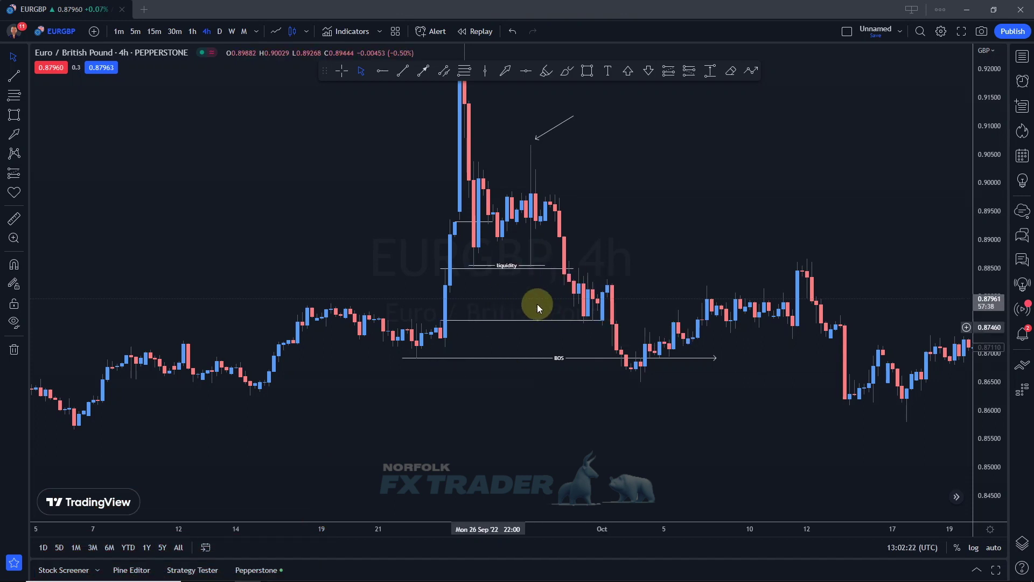
{"action": "left_click_drag", "start_coordinate": [551, 322], "coordinate": [552, 322]}
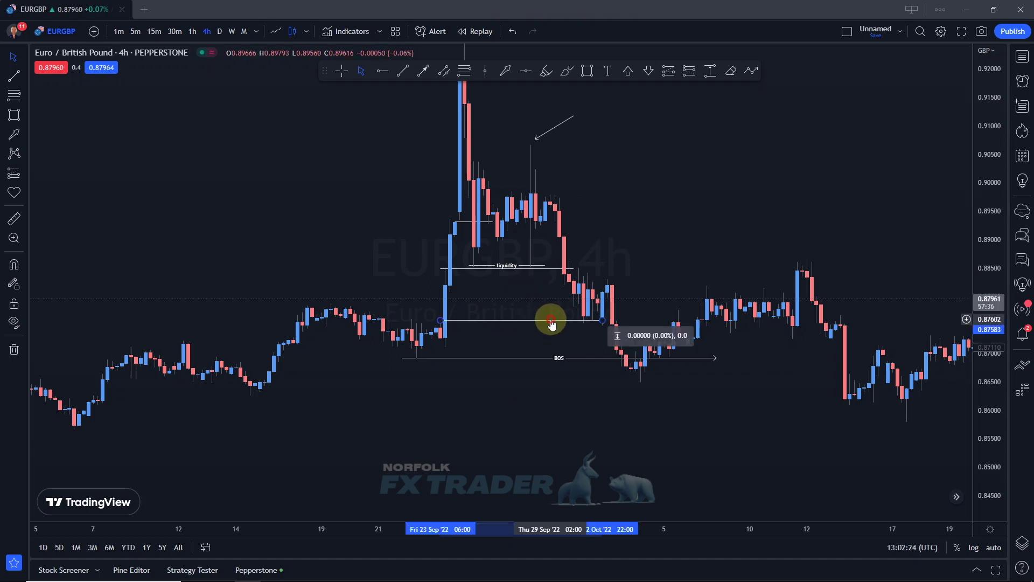
{"action": "key", "text": "Delete"}
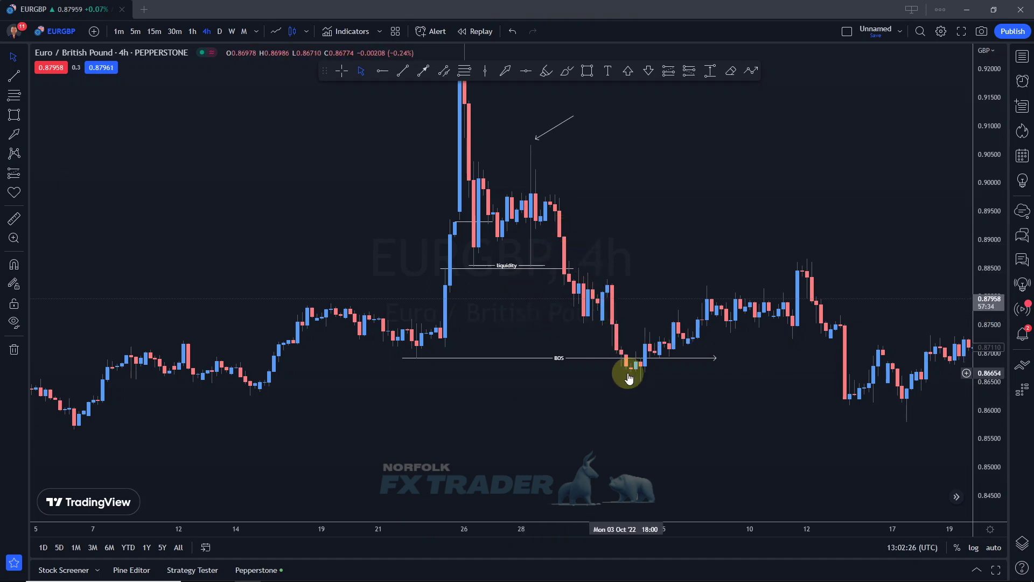
- Move the diagonal arrow from the 28 September wick down to the 29 September bearish candle, and delete it
{"action": "left_click", "coordinate": [549, 131]}
{"action": "left_click_drag", "start_coordinate": [550, 156], "coordinate": [552, 191]}
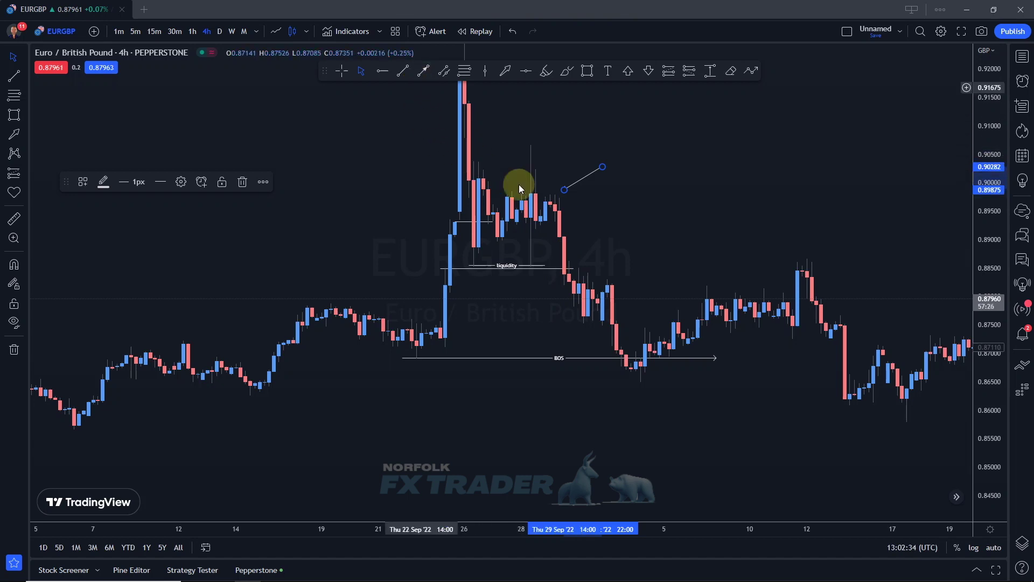
{"action": "left_click_drag", "start_coordinate": [583, 184], "coordinate": [582, 224]}
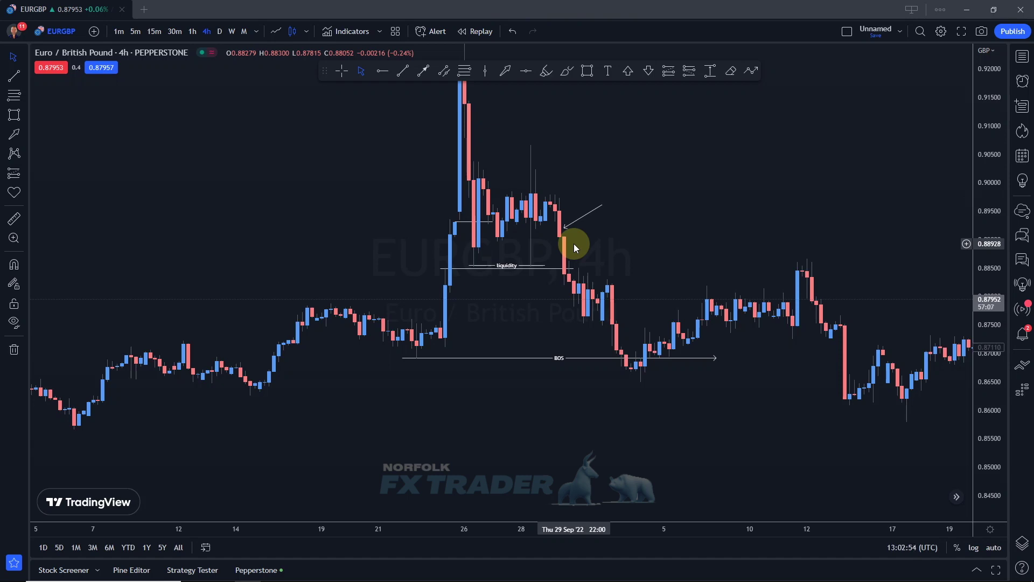
{"action": "left_click", "coordinate": [594, 221]}
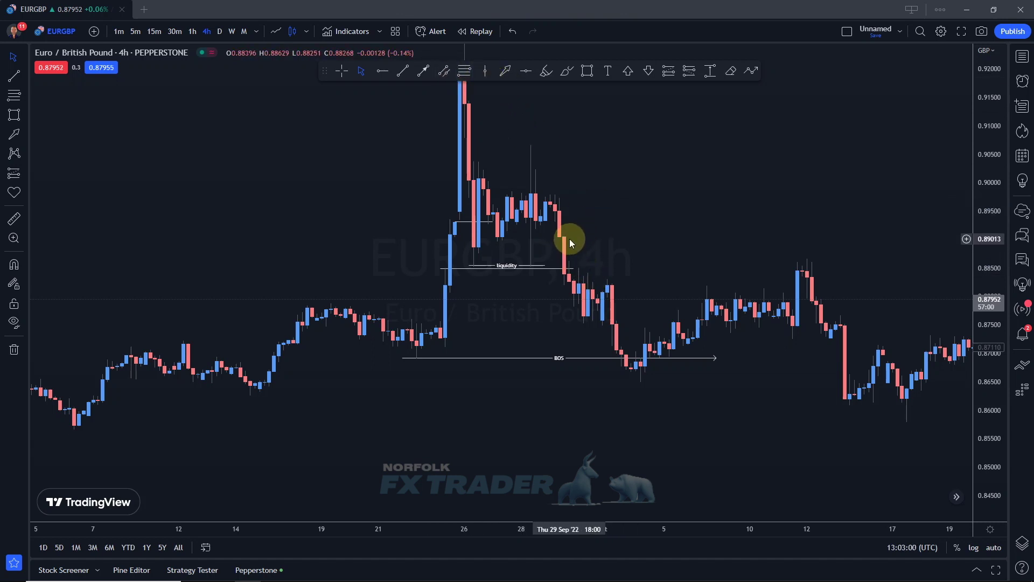
- Draw a parallel channel zone between about 0.890 and 0.886 starting at the 29 September 2022 sell-off candle, and delete it
{"action": "left_click", "coordinate": [406, 77]}
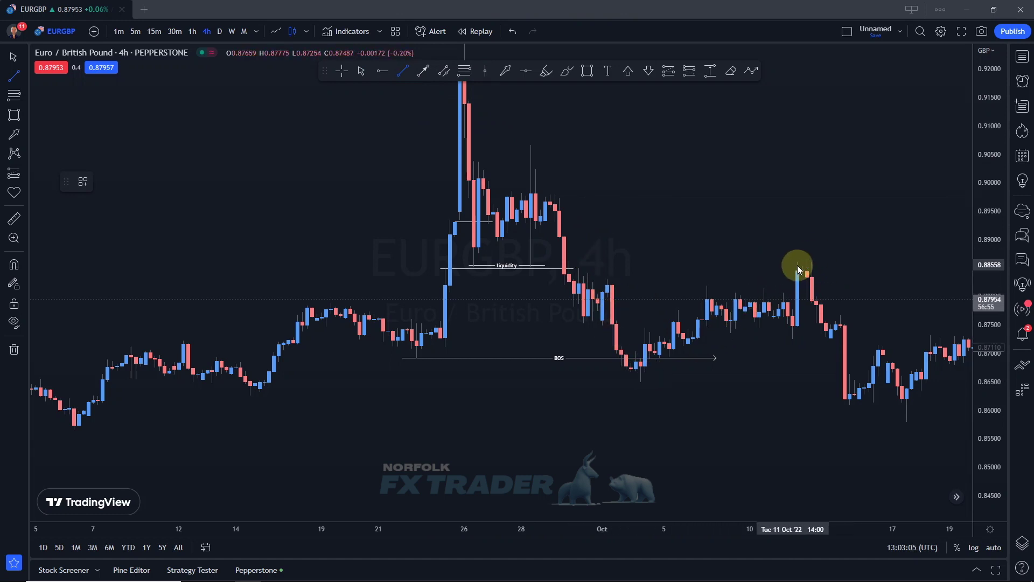
{"action": "left_click", "coordinate": [439, 76]}
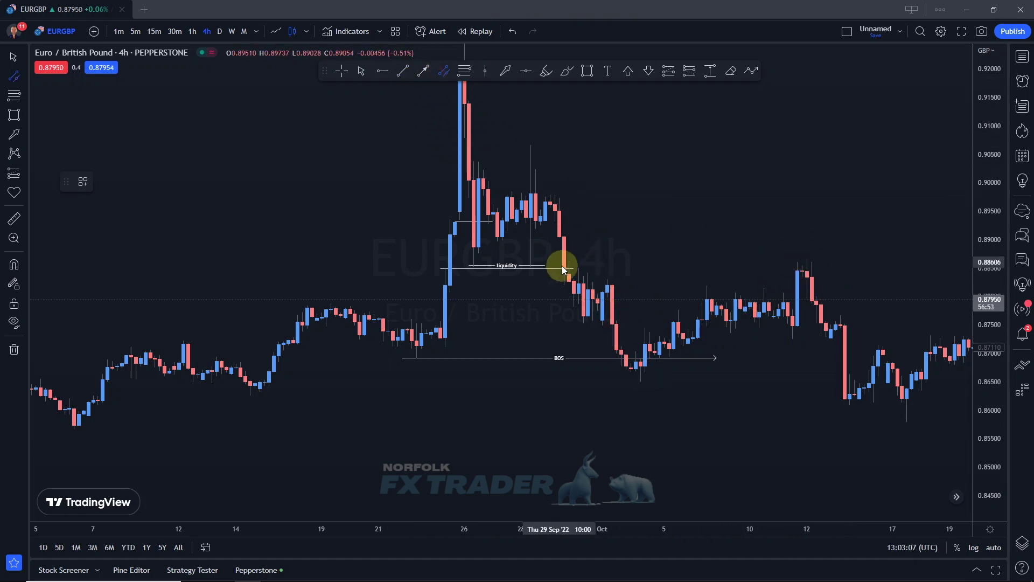
{"action": "mouse_move", "coordinate": [558, 238]}
{"action": "left_mouse_down"}
{"action": "mouse_move", "coordinate": [763, 242]}
{"action": "mouse_move", "coordinate": [763, 266]}
{"action": "mouse_move", "coordinate": [815, 275]}
{"action": "left_mouse_up"}
{"action": "left_click", "coordinate": [763, 261]}
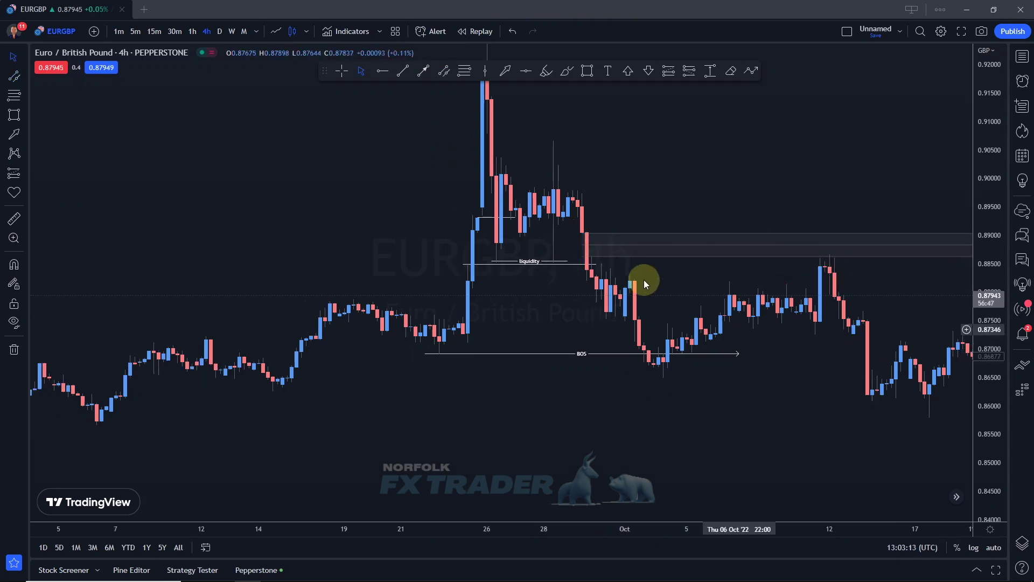
{"action": "left_click", "coordinate": [600, 249]}
{"action": "key", "text": "Delete"}
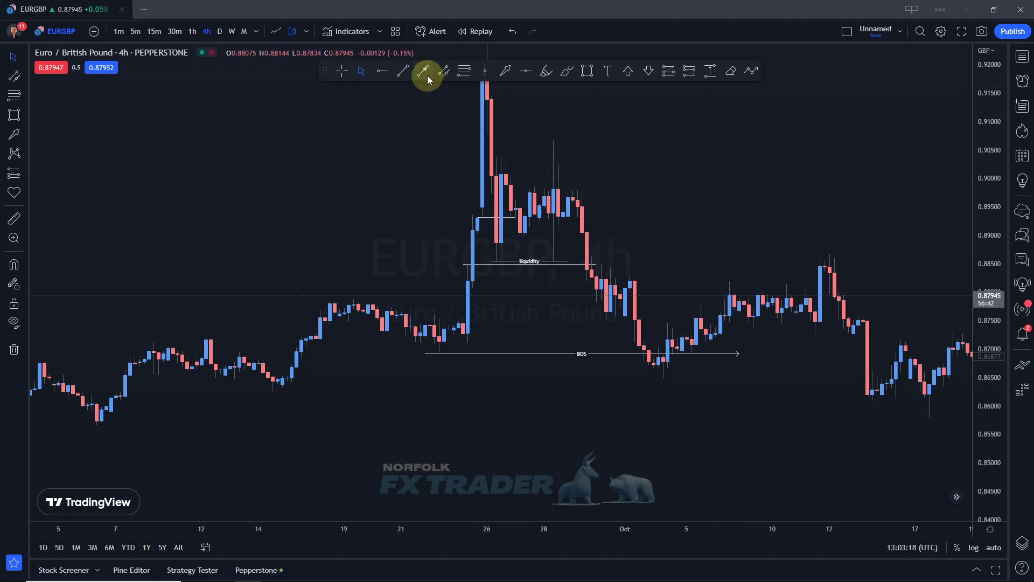
- Draw a sloping trend line from about 0.88293 on 3 October to 0.88104 on 11 October 2022 and apply the Liquidity White template
{"action": "left_click", "coordinate": [405, 73]}
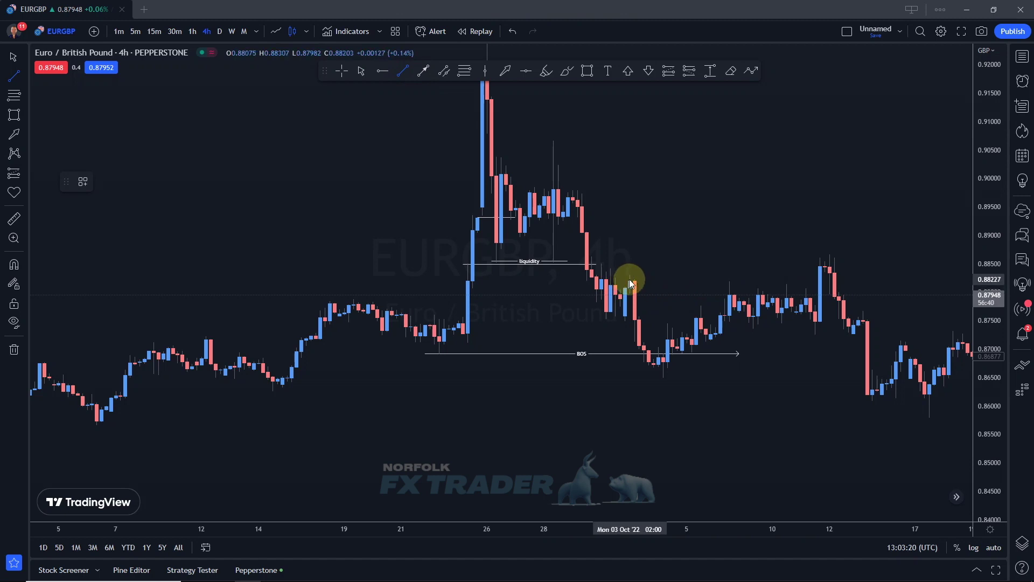
{"action": "left_click_drag", "start_coordinate": [631, 279], "coordinate": [821, 286]}
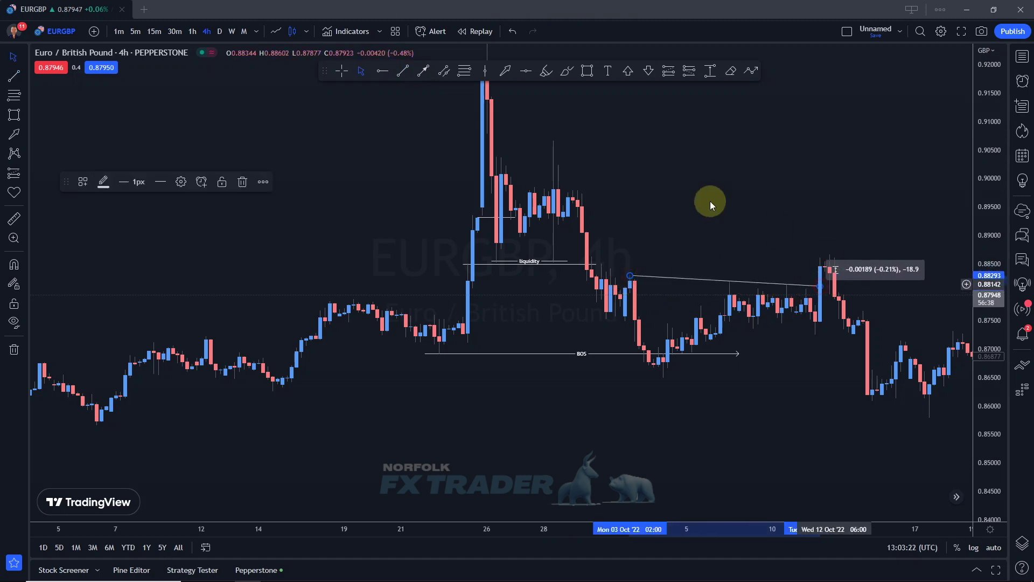
{"action": "left_click", "coordinate": [80, 184]}
{"action": "left_click", "coordinate": [765, 266]}
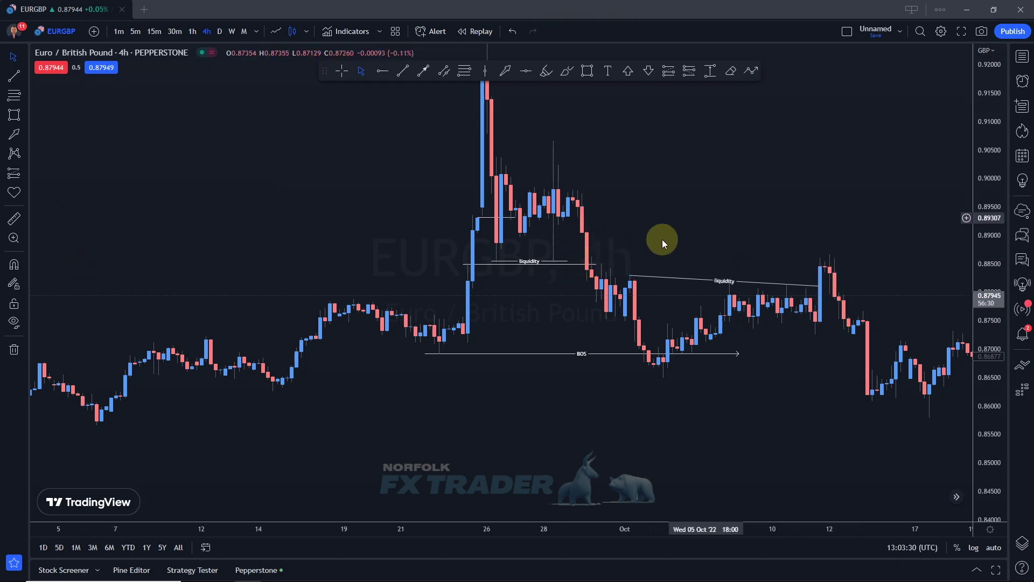
{"action": "left_click", "coordinate": [630, 285]}
{"action": "left_click", "coordinate": [633, 291]}
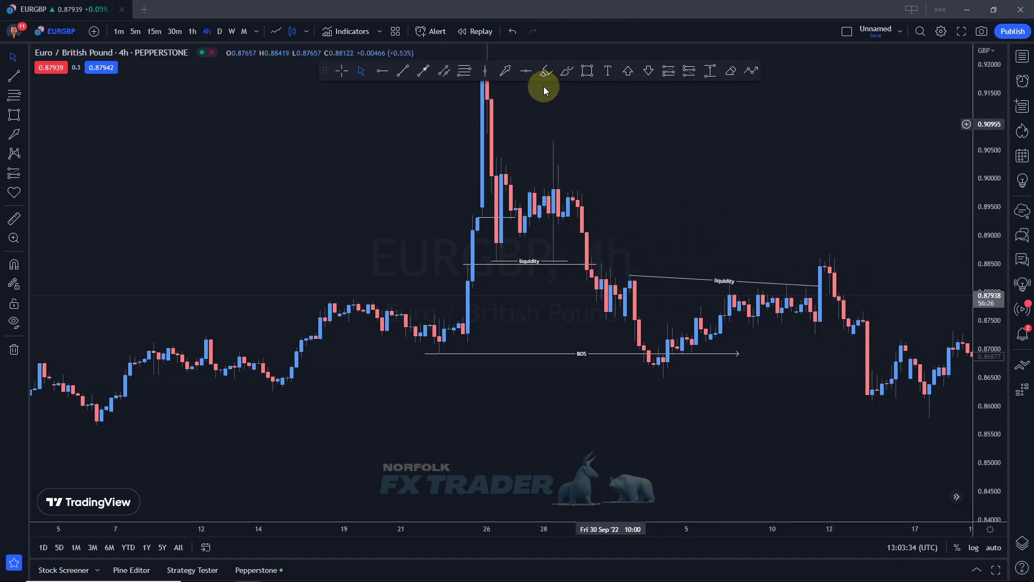
- Draw a horizontal arrow at about 0.86484 from 4 to 13 October 2022 and apply the BoS White template
{"action": "left_click", "coordinate": [423, 70]}
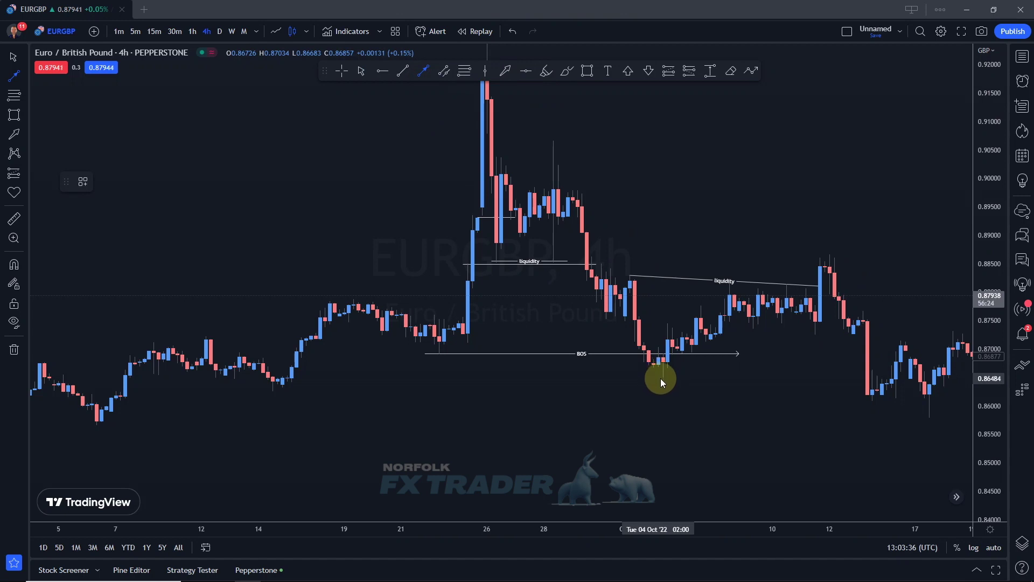
{"action": "left_click_drag", "start_coordinate": [658, 378], "coordinate": [867, 378]}
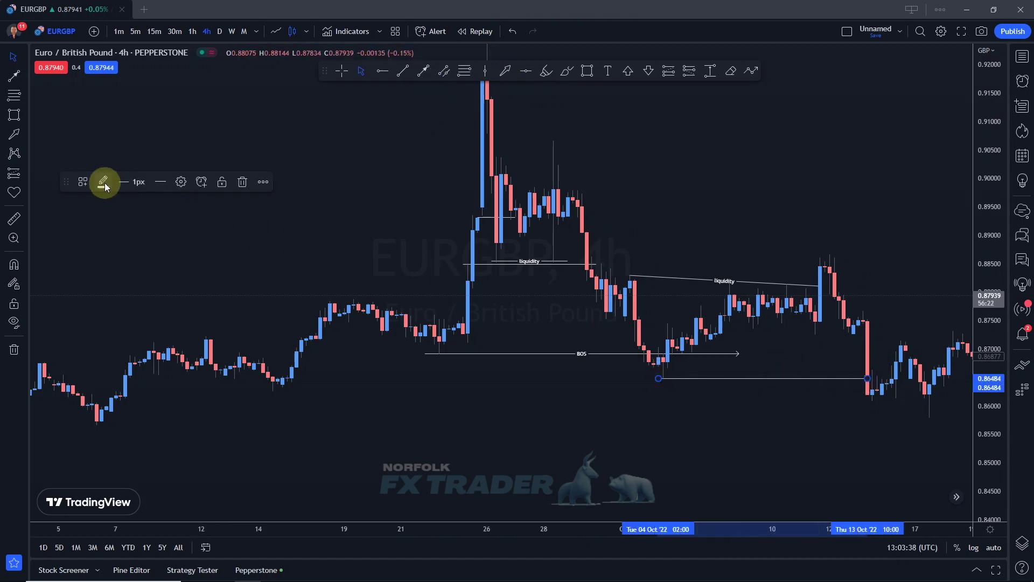
{"action": "left_click", "coordinate": [83, 182]}
{"action": "left_click", "coordinate": [92, 264]}
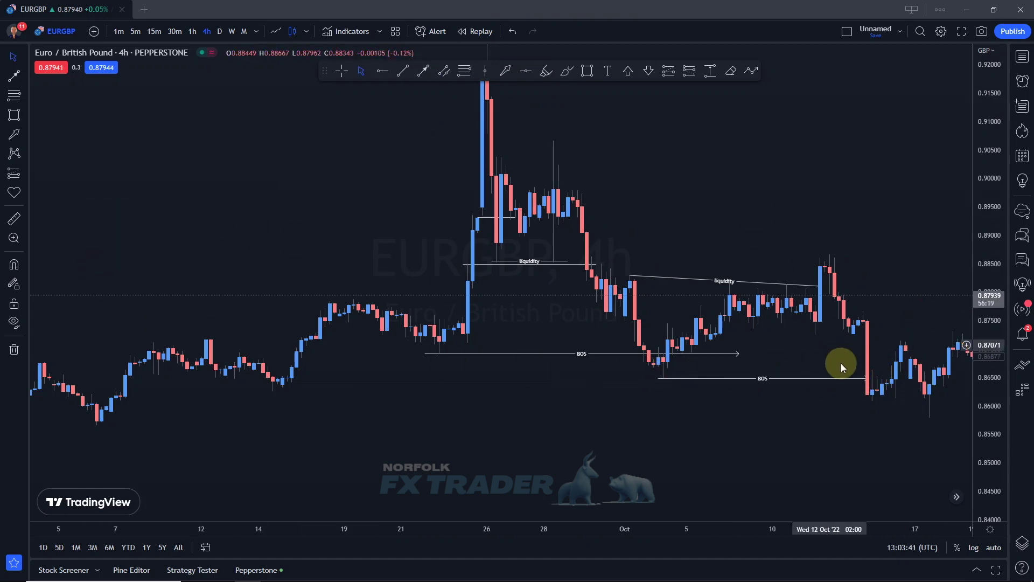
- Draw a parallel channel zone from about 0.8982 down to 0.8933, starting at the 29 September 2022 candles before the sell-off
{"action": "left_click", "coordinate": [444, 71]}
{"action": "left_click", "coordinate": [572, 189]}
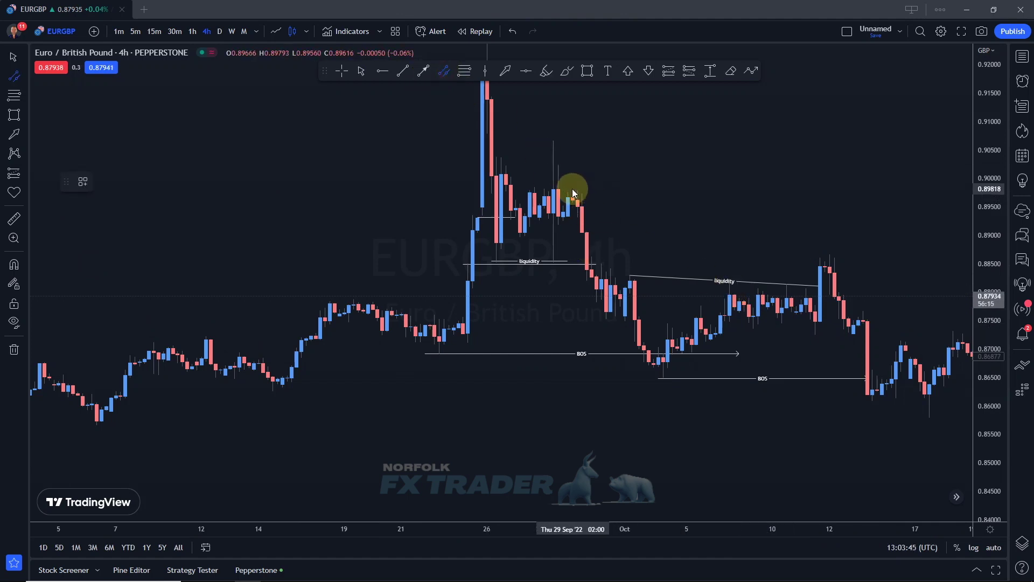
{"action": "left_click", "coordinate": [625, 189]}
{"action": "left_click", "coordinate": [621, 216]}
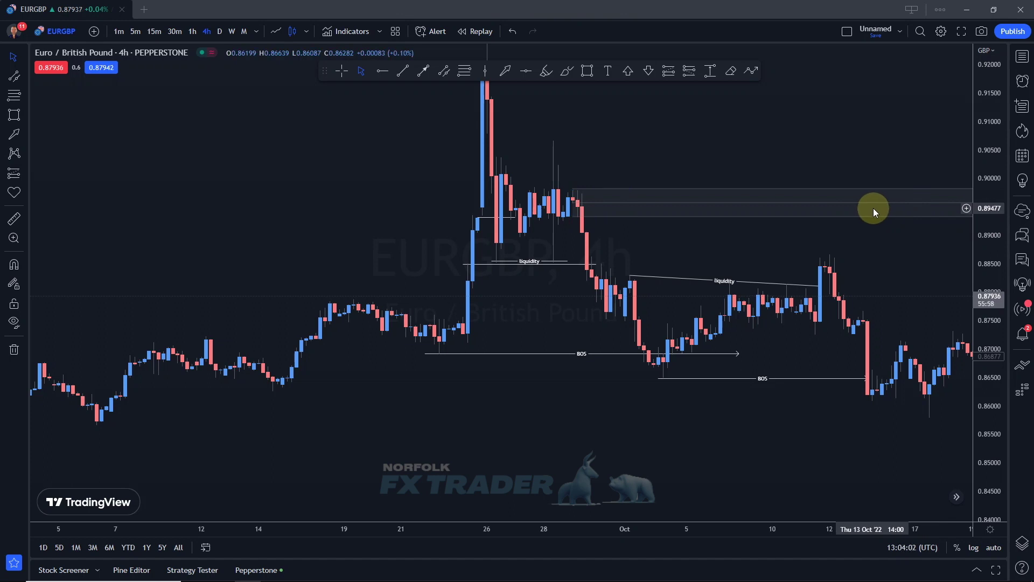
- Draw a horizontal arrow at about 0.85802 from the 17 October 2022 low to the 28 October candle
{"action": "scroll", "coordinate": [850, 243], "scroll_direction": "down", "scroll_amount": 2}
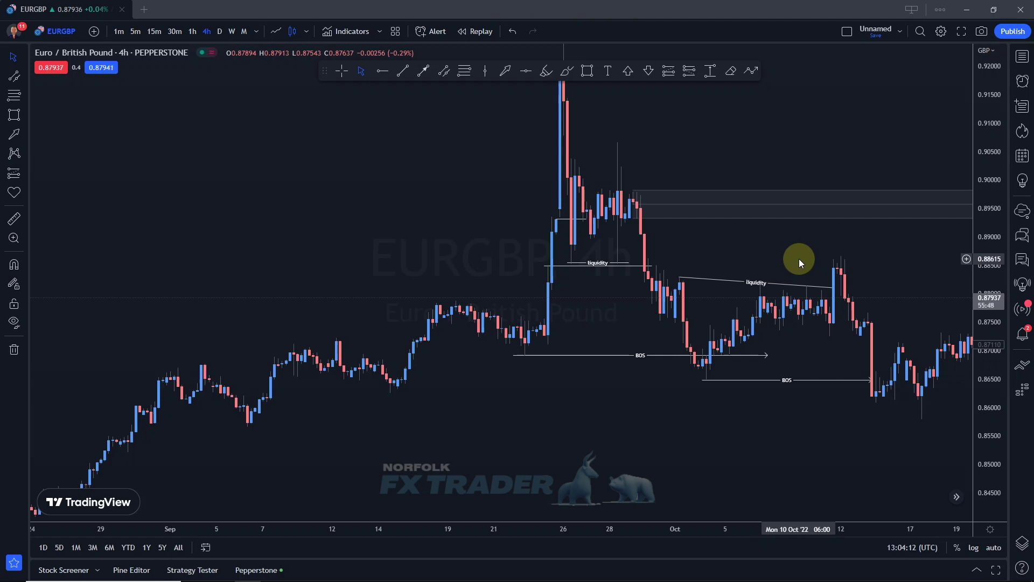
{"action": "scroll", "coordinate": [759, 245], "scroll_direction": "down", "scroll_amount": 1}
{"action": "left_click_drag", "start_coordinate": [864, 247], "coordinate": [781, 254]}
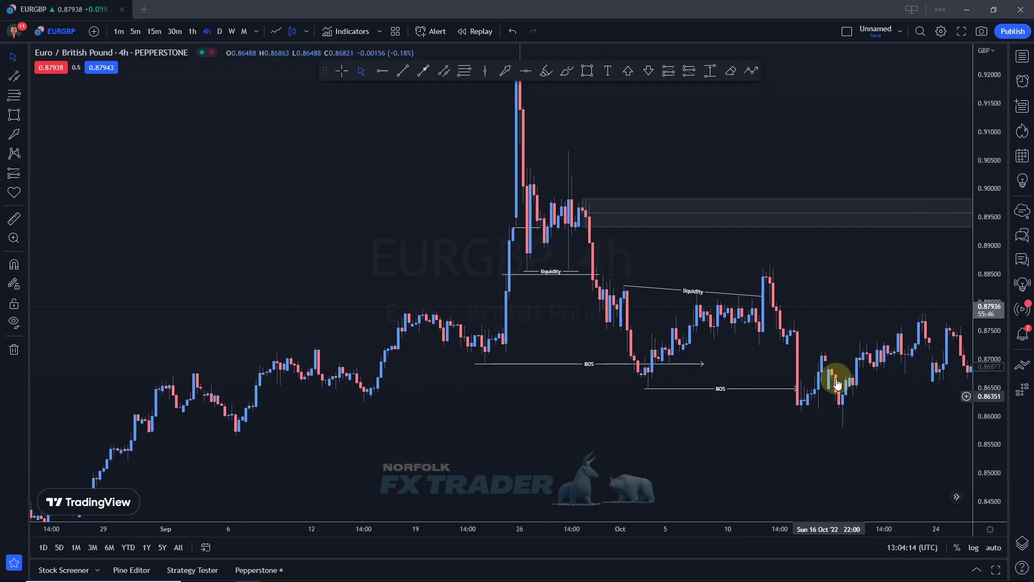
{"action": "left_click_drag", "start_coordinate": [799, 305], "coordinate": [720, 273]}
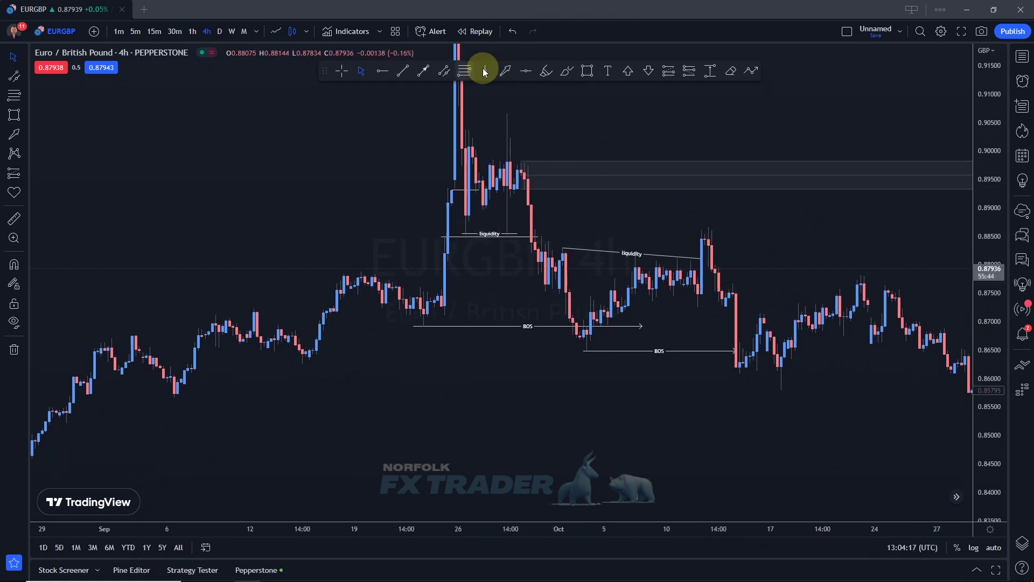
{"action": "left_click", "coordinate": [423, 71]}
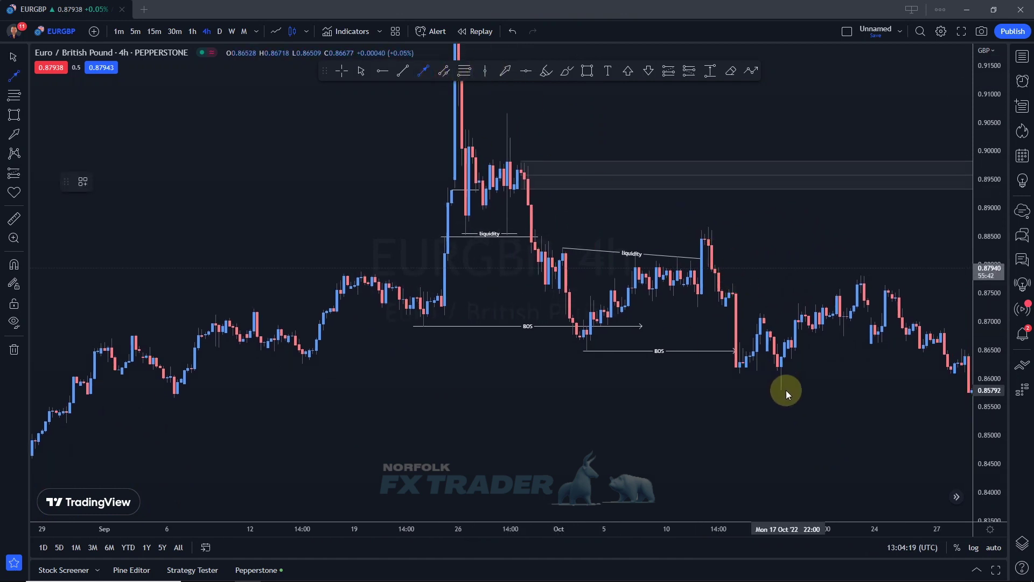
{"action": "left_click", "coordinate": [787, 389]}
{"action": "left_click", "coordinate": [967, 386]}
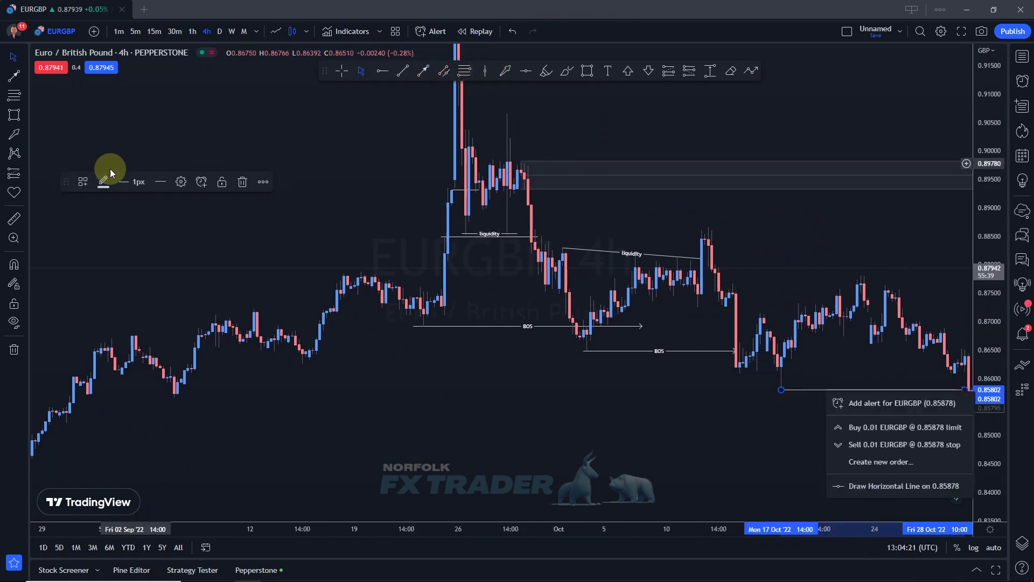
- Apply the BoS White template to the arrow under the 17 October low and extend its end to 28 October 2022 18:00
{"action": "left_click", "coordinate": [83, 182]}
{"action": "left_click", "coordinate": [82, 261]}
{"action": "left_click_drag", "start_coordinate": [481, 412], "coordinate": [435, 410]}
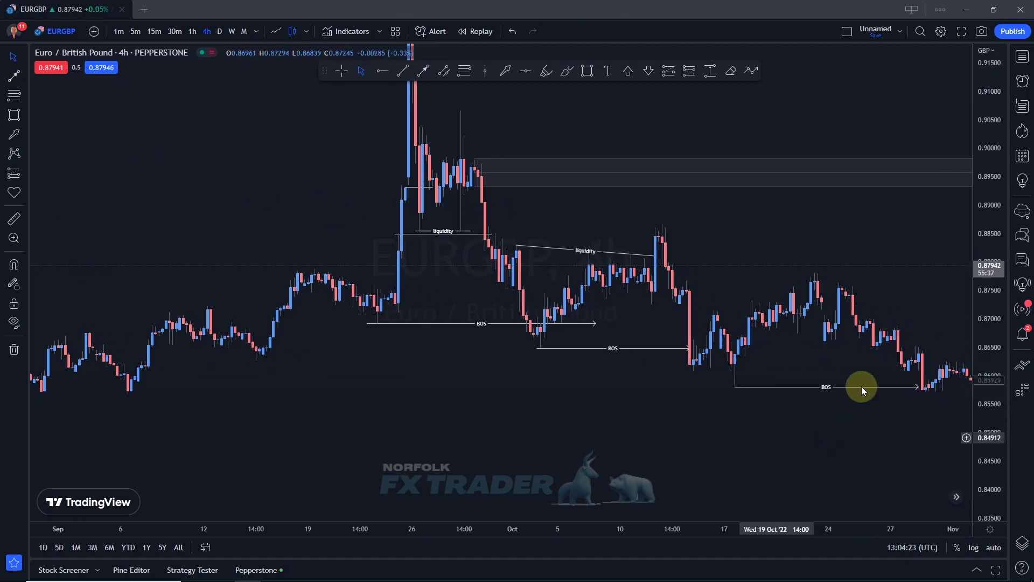
{"action": "left_click_drag", "start_coordinate": [919, 386], "coordinate": [926, 386]}
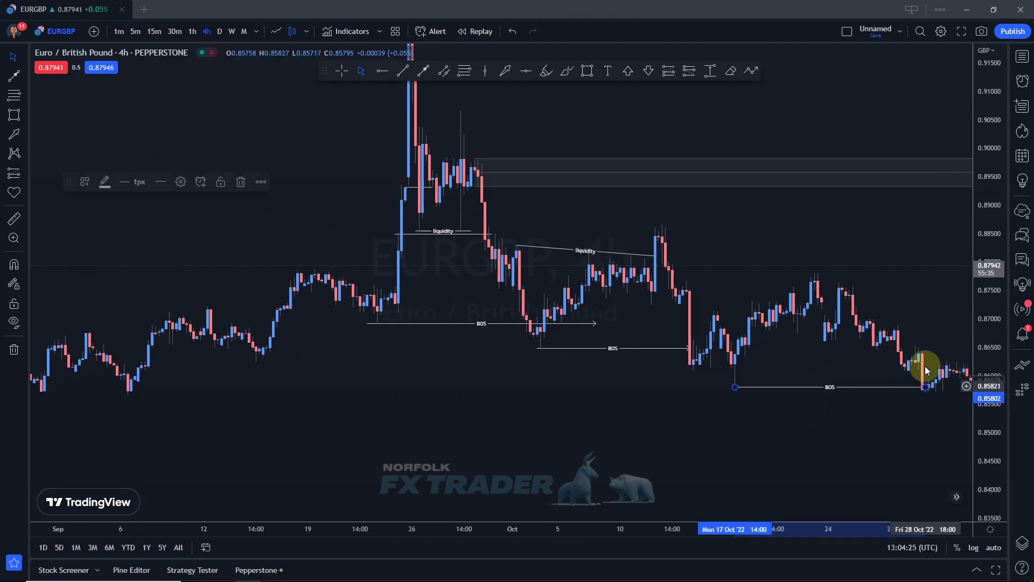
- Draw a horizontal arrow at about 0.8781 from the 21 October 2022 high to 9 November and apply the BoS White template
{"action": "left_click_drag", "start_coordinate": [919, 450], "coordinate": [841, 434]}
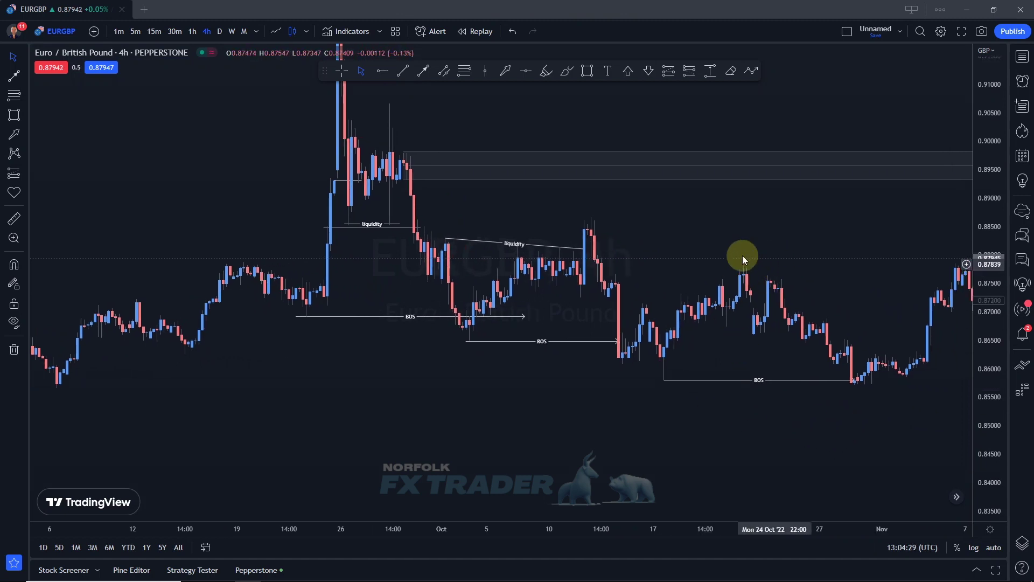
{"action": "left_click_drag", "start_coordinate": [796, 300], "coordinate": [732, 300]}
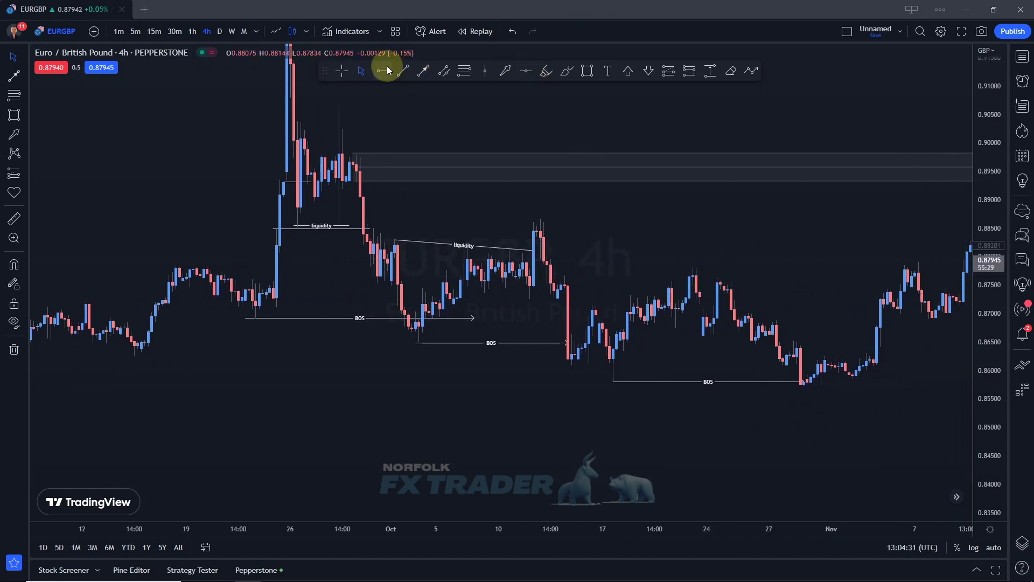
{"action": "left_click", "coordinate": [424, 70]}
{"action": "left_click", "coordinate": [695, 267]}
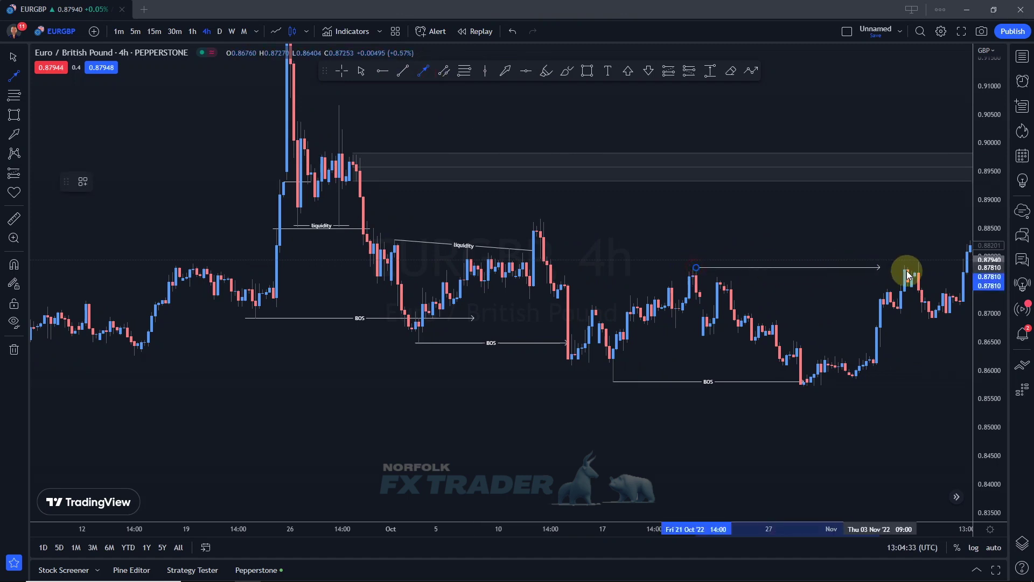
{"action": "left_click", "coordinate": [965, 267]}
{"action": "left_click", "coordinate": [957, 238]}
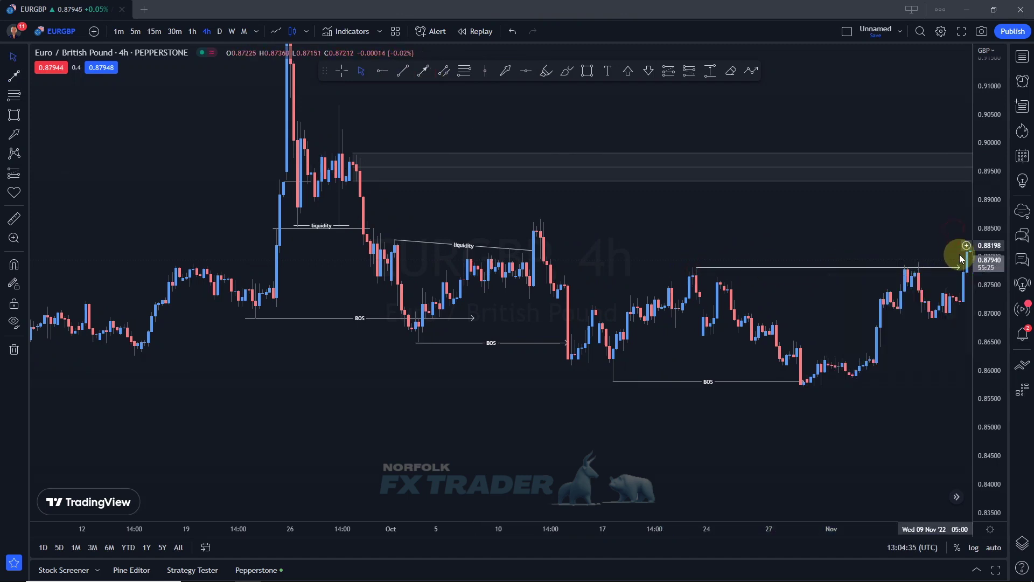
{"action": "left_click", "coordinate": [698, 266]}
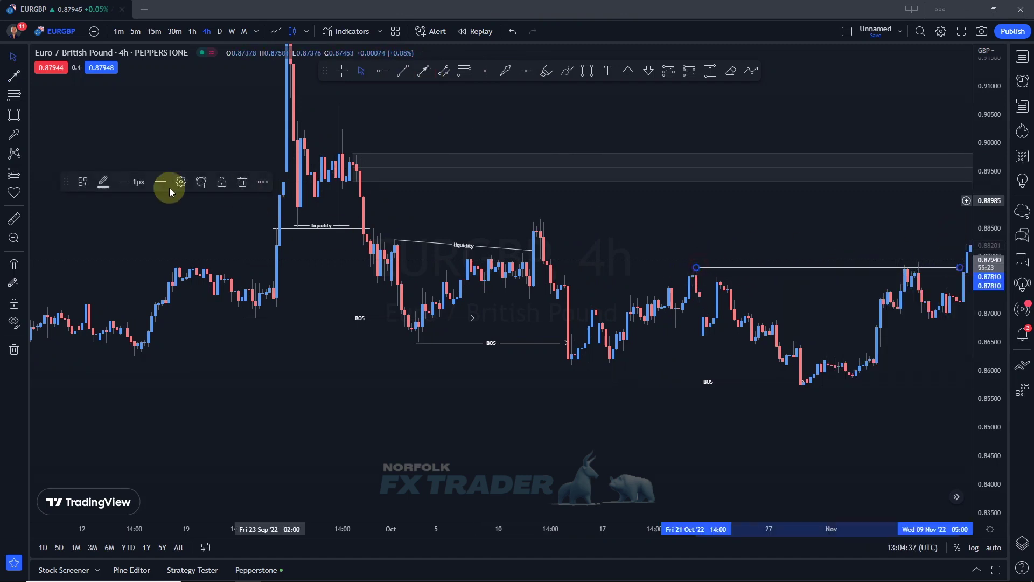
{"action": "left_click", "coordinate": [78, 183]}
{"action": "left_click", "coordinate": [97, 263]}
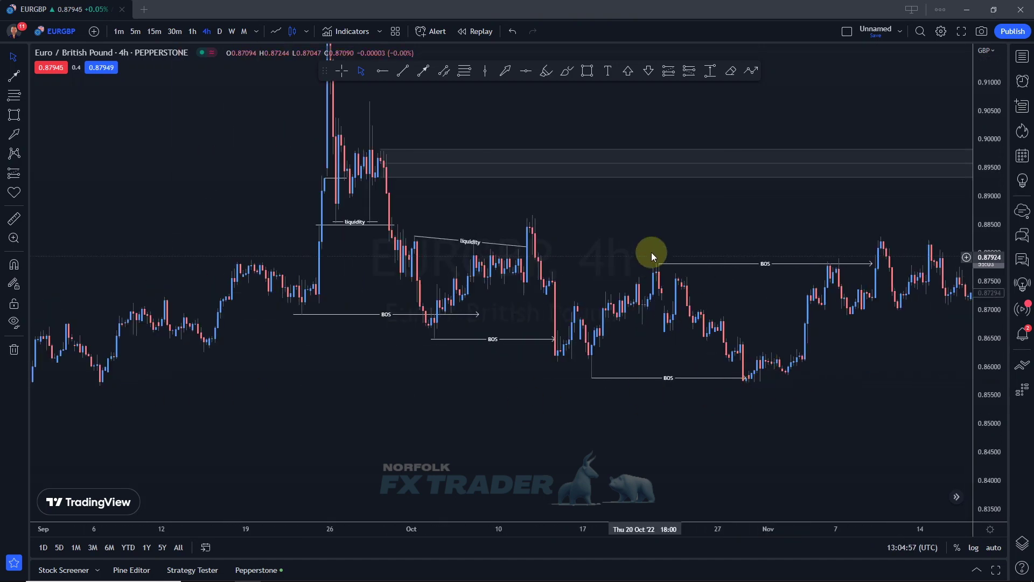
- Draw a horizontal ray at about 0.85499 starting from the 29 August 2022 candles before the rally
{"action": "scroll", "coordinate": [718, 360], "scroll_direction": "down", "scroll_amount": 5}
{"action": "left_click", "coordinate": [383, 70]}
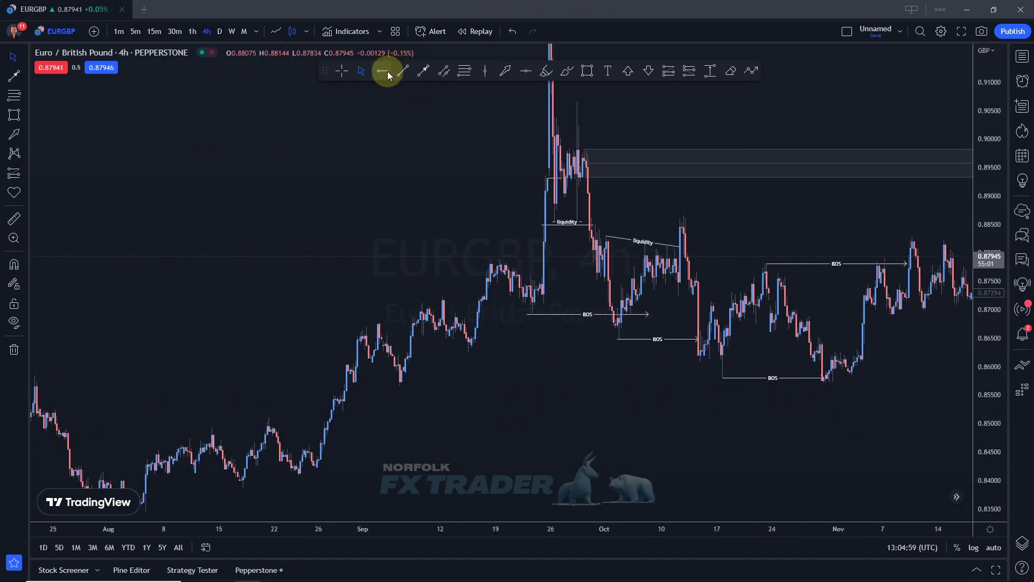
{"action": "left_click", "coordinate": [398, 386]}
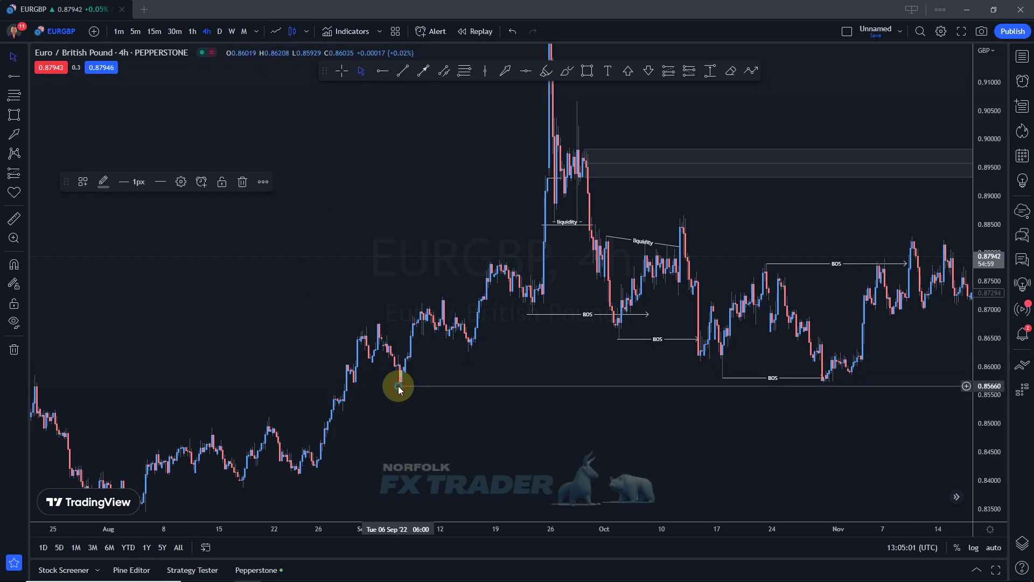
{"action": "left_click_drag", "start_coordinate": [412, 387], "coordinate": [404, 366]}
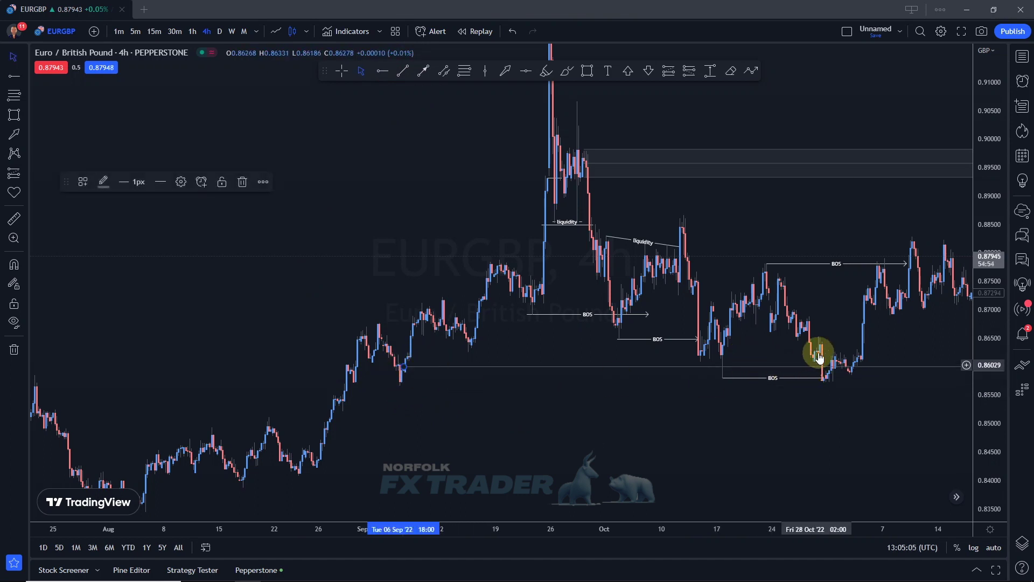
{"action": "left_click_drag", "start_coordinate": [402, 370], "coordinate": [343, 395]}
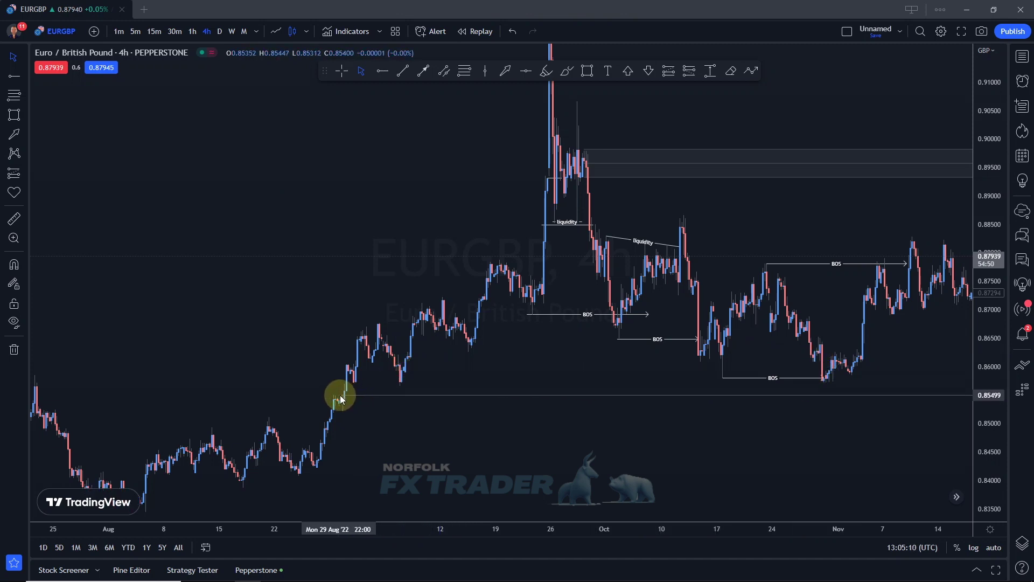
{"action": "scroll", "coordinate": [761, 324], "scroll_direction": "down", "scroll_amount": 2}
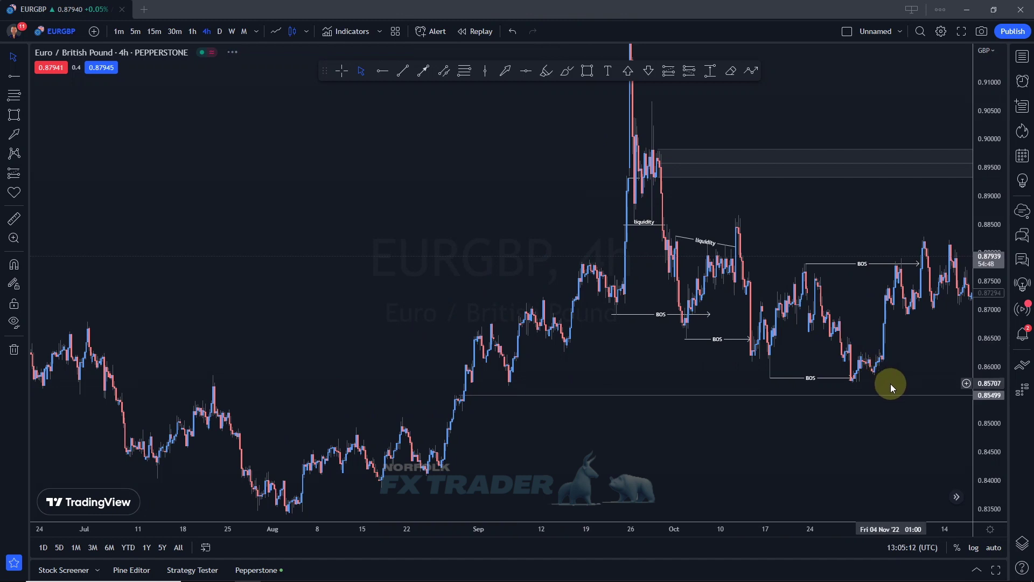
{"action": "left_click_drag", "start_coordinate": [894, 359], "coordinate": [738, 322]}
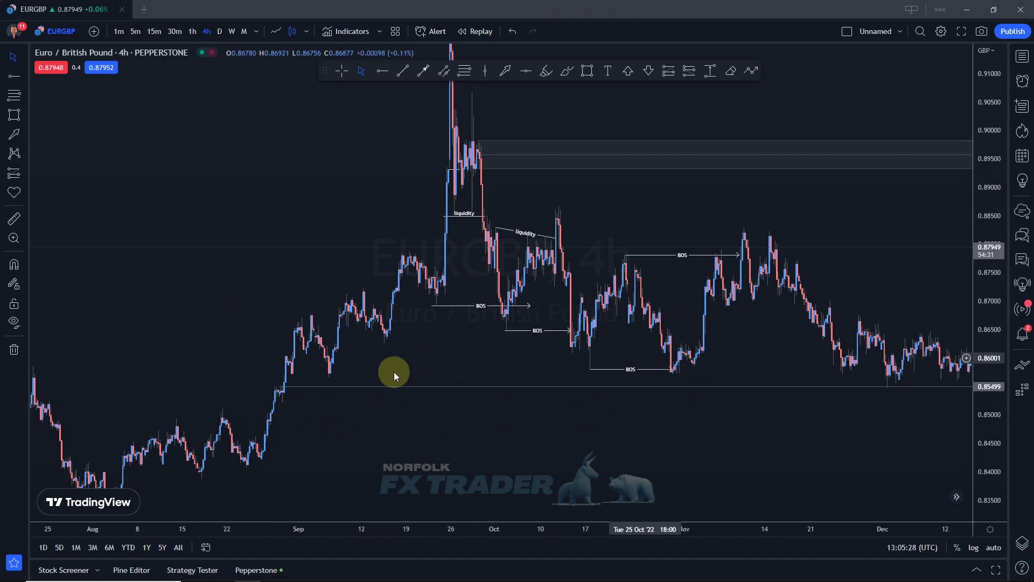
{"action": "left_click", "coordinate": [445, 71]}
{"action": "left_click", "coordinate": [286, 402]}
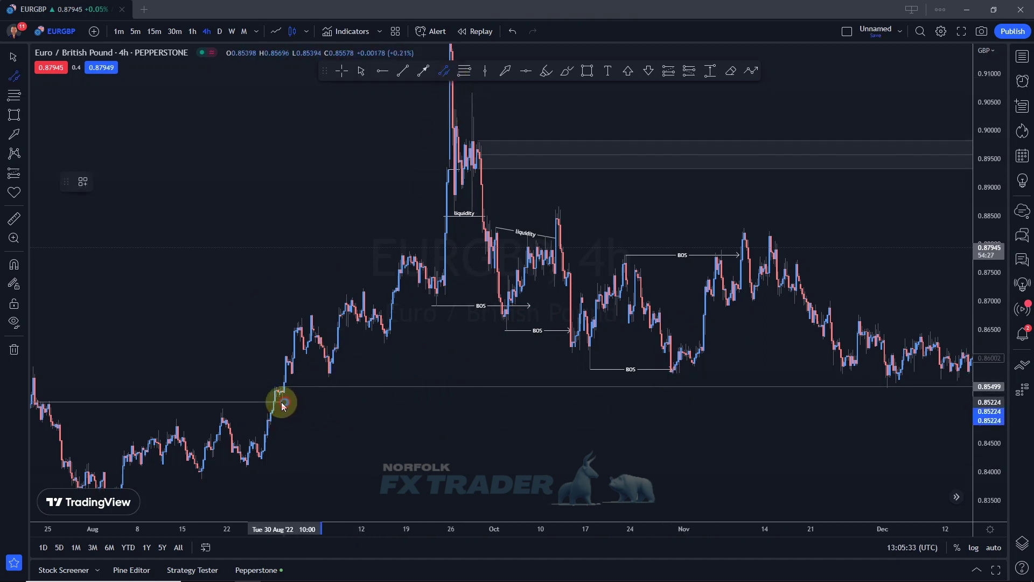
{"action": "key", "text": "Escape"}
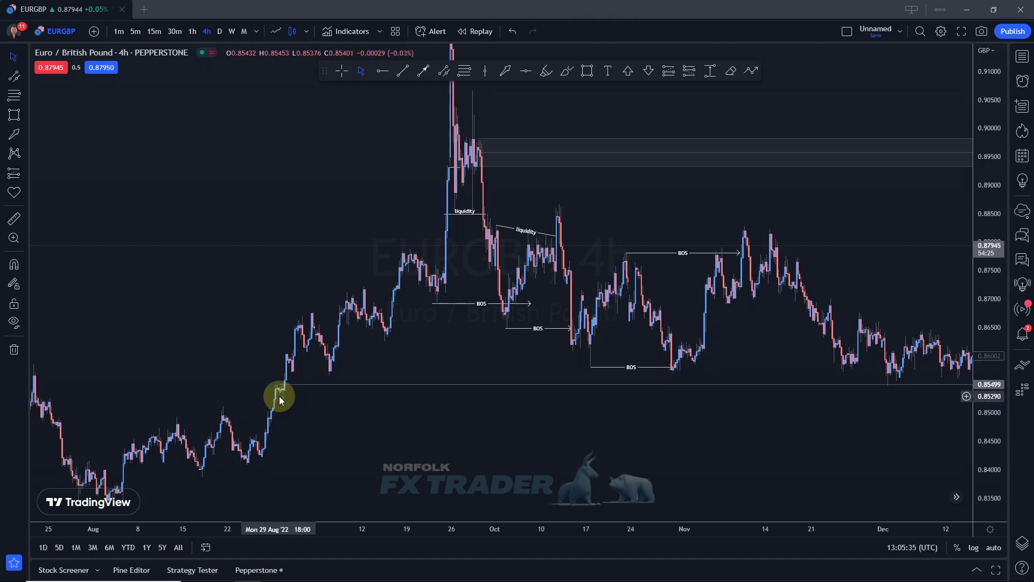
- Draw a parallel channel zone between about 0.8520 and 0.8550, starting at the late August 2022 candles where the horizontal ray begins
{"action": "left_click", "coordinate": [443, 70]}
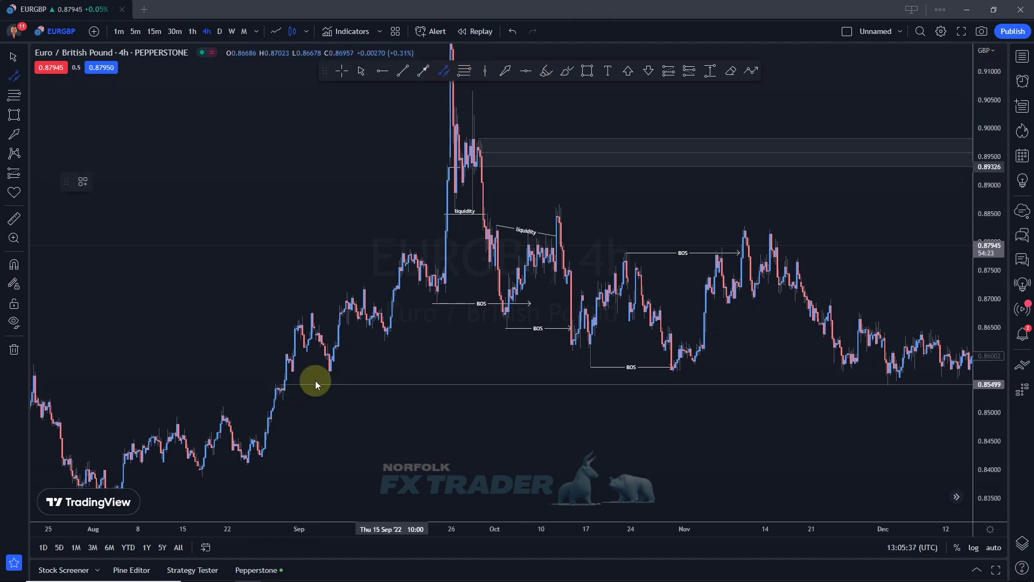
{"action": "left_click_drag", "start_coordinate": [283, 401], "coordinate": [308, 384]}
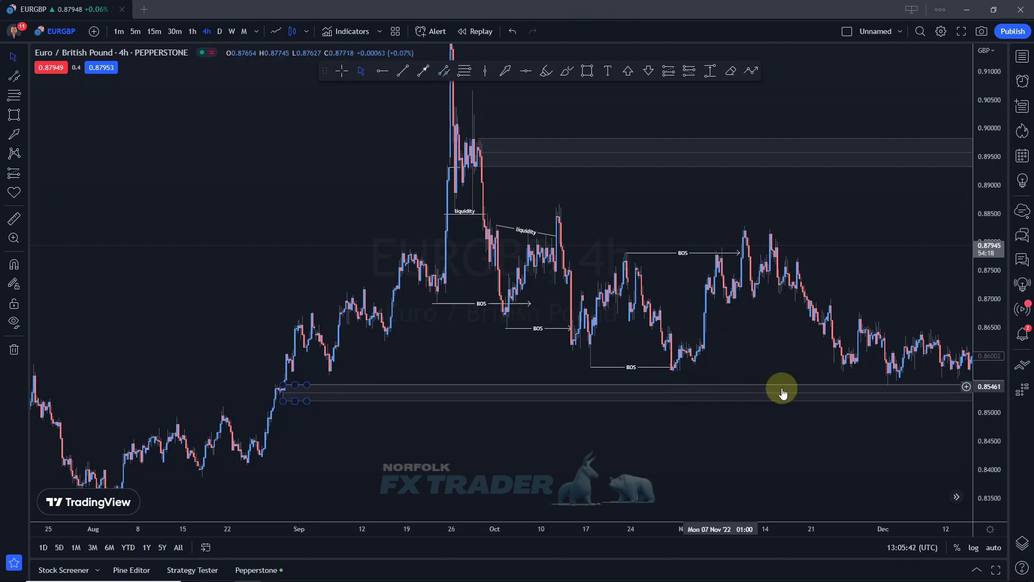
{"action": "left_click_drag", "start_coordinate": [900, 358], "coordinate": [848, 328]}
{"action": "left_click", "coordinate": [827, 396]}
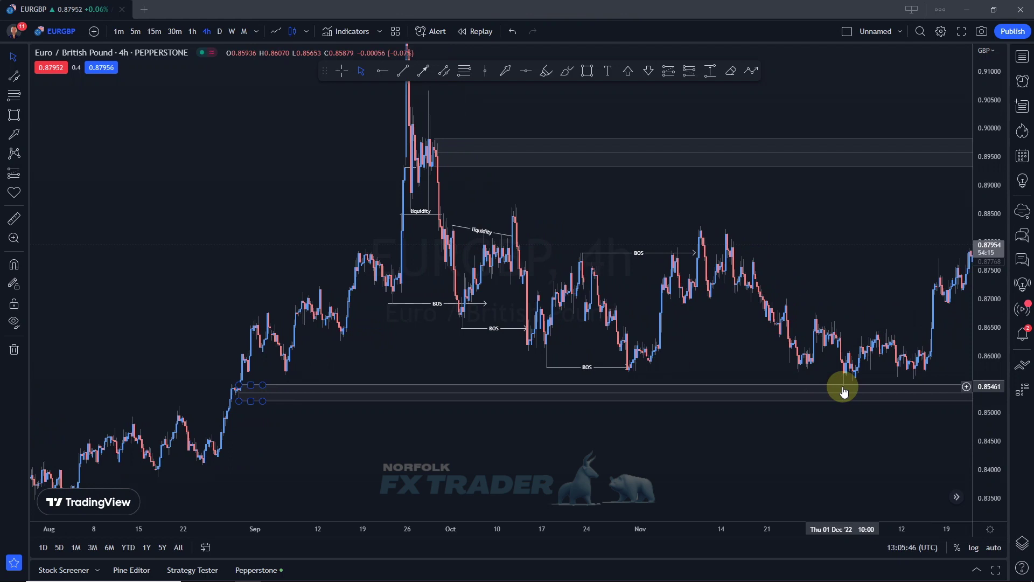
{"action": "left_click", "coordinate": [822, 376]}
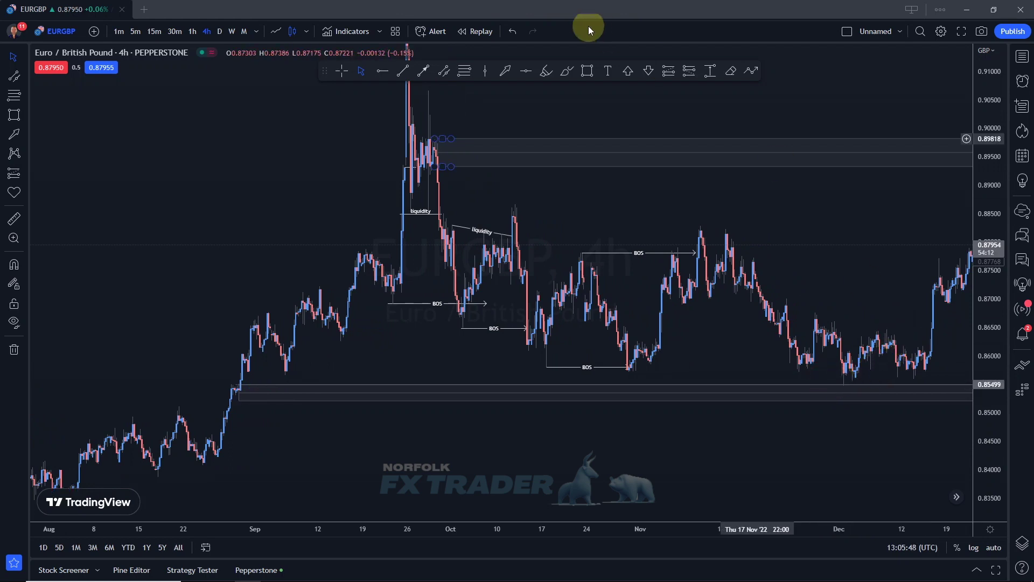
- Draw a horizontal arrow at about 0.86759 from the 28 November 2022 high to 15 December and apply the BoS White template
{"action": "left_click", "coordinate": [423, 70]}
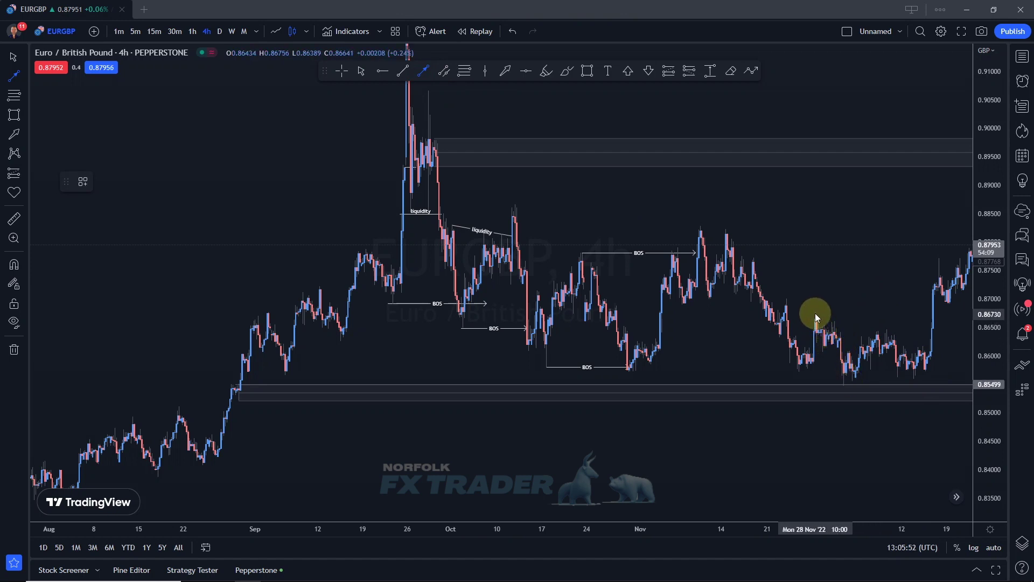
{"action": "left_click_drag", "start_coordinate": [815, 313], "coordinate": [936, 295]}
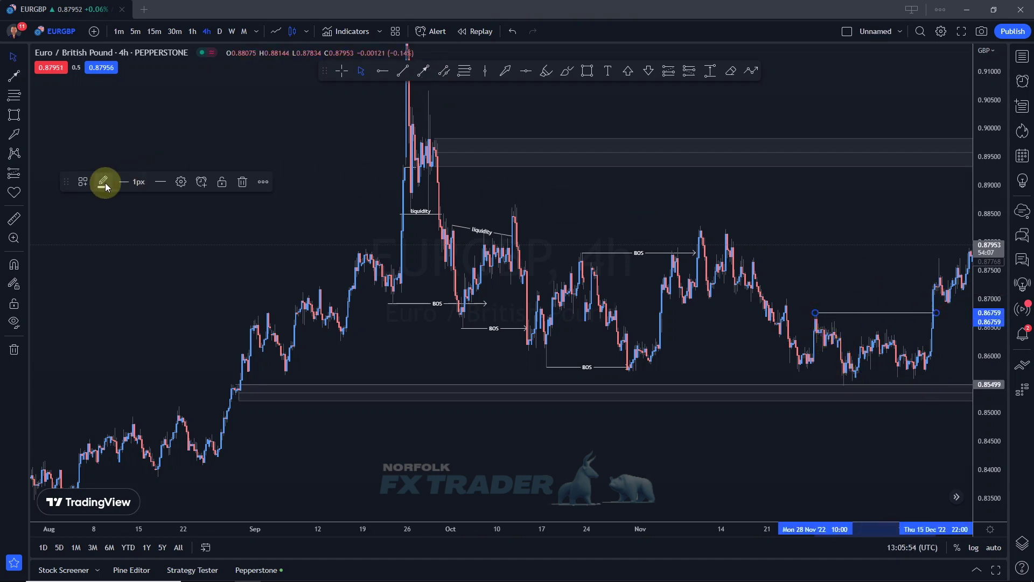
{"action": "left_click", "coordinate": [83, 182]}
{"action": "left_click", "coordinate": [93, 251]}
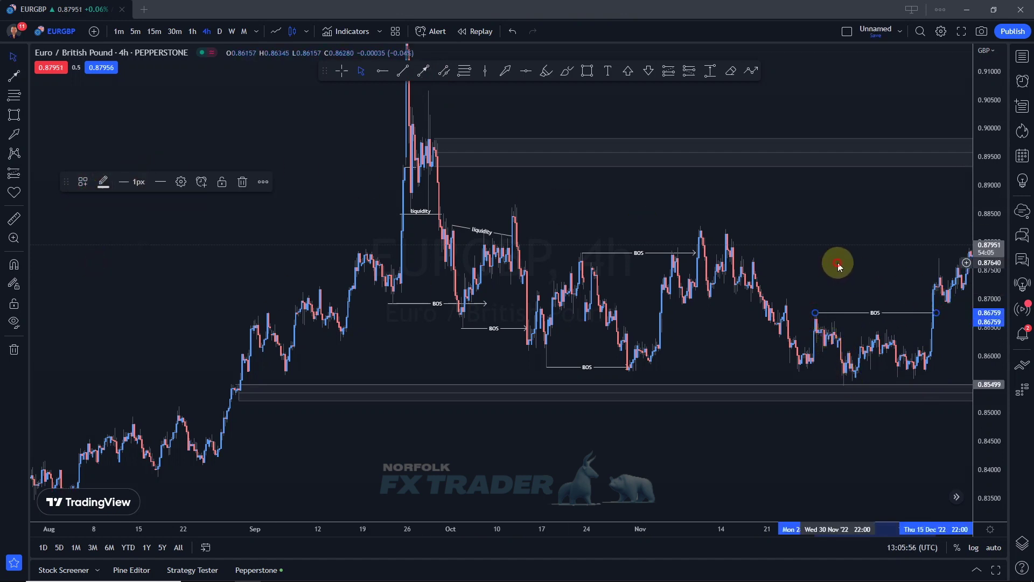
{"action": "left_click", "coordinate": [932, 312]}
- Draw a horizontal arrow at about 0.88274 from the 9 November 2022 high to 29 December and apply the BoS White template
{"action": "left_click_drag", "start_coordinate": [913, 276], "coordinate": [874, 274]}
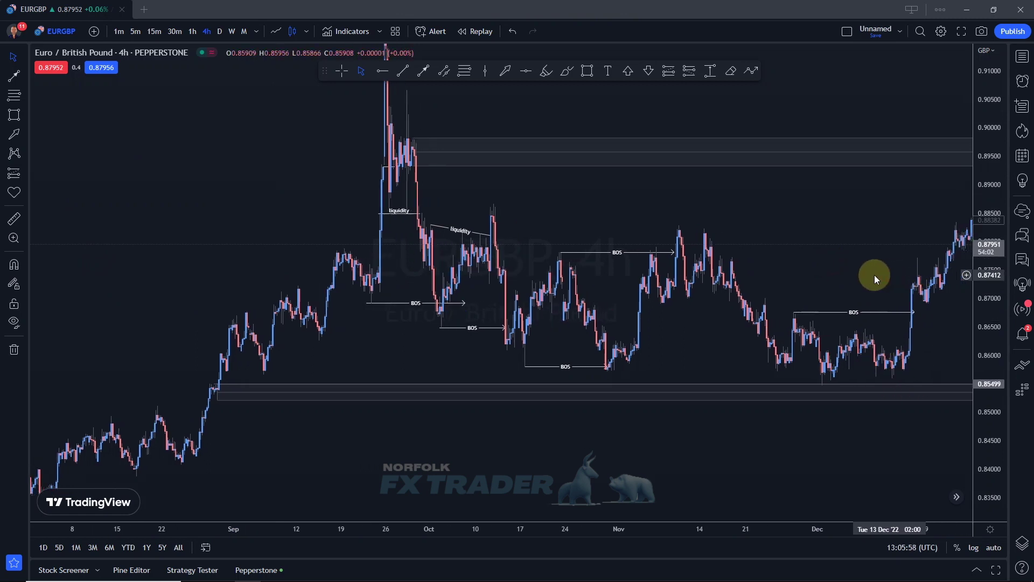
{"action": "scroll", "coordinate": [945, 209], "scroll_direction": "right", "scroll_amount": 5}
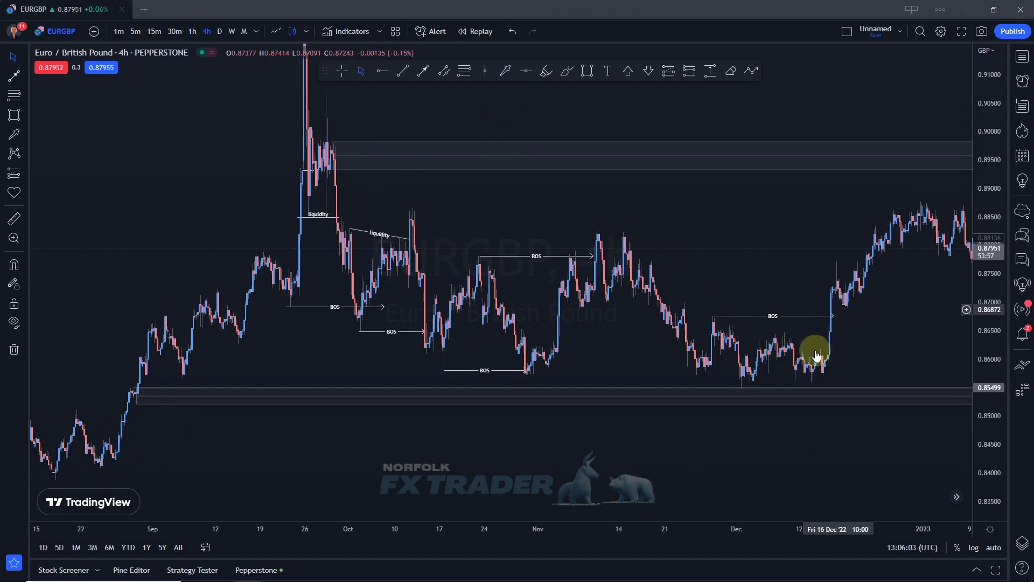
{"action": "left_click", "coordinate": [423, 70]}
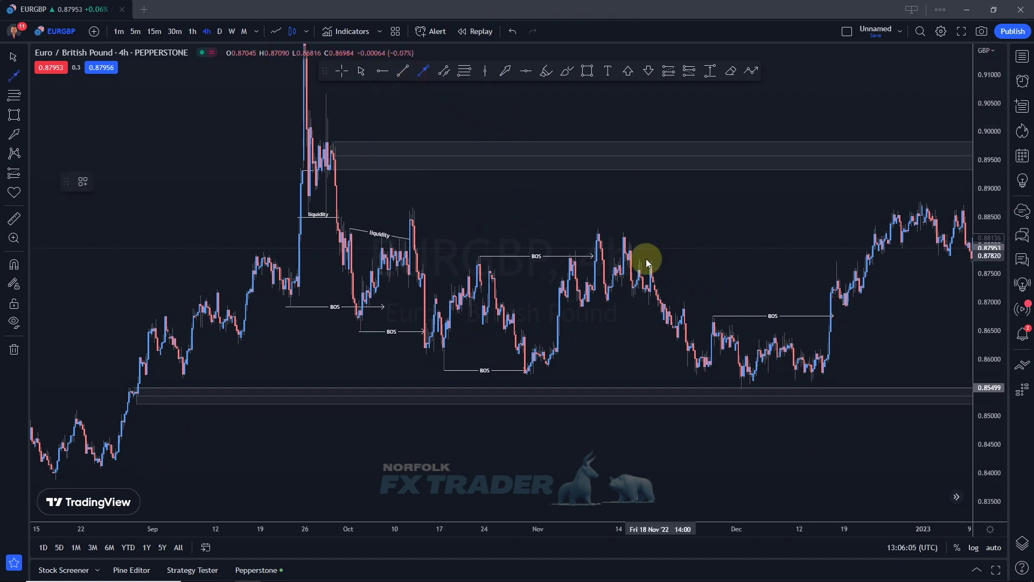
{"action": "left_click_drag", "start_coordinate": [597, 229], "coordinate": [907, 230]}
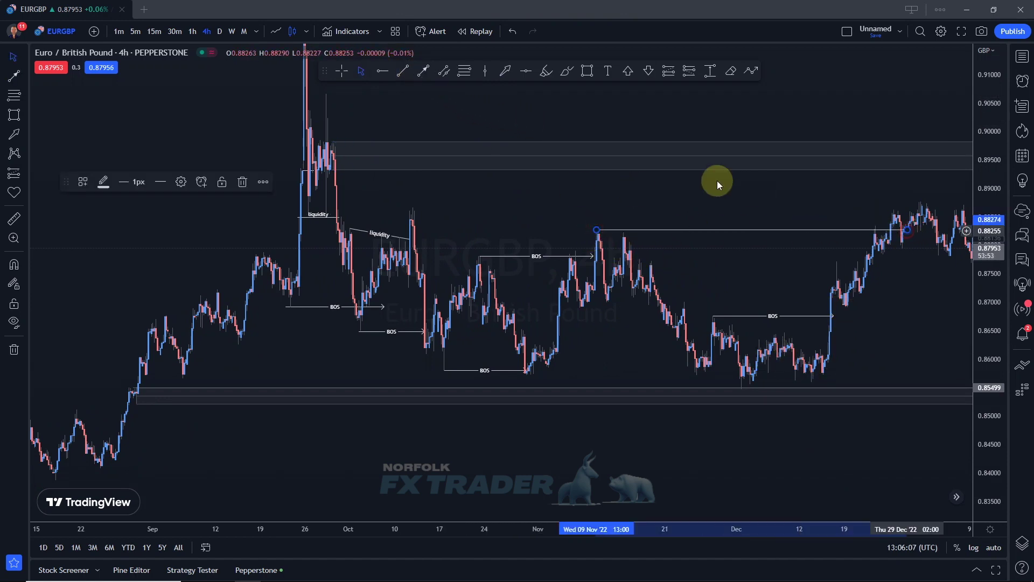
{"action": "left_click", "coordinate": [82, 181]}
{"action": "left_click", "coordinate": [83, 253]}
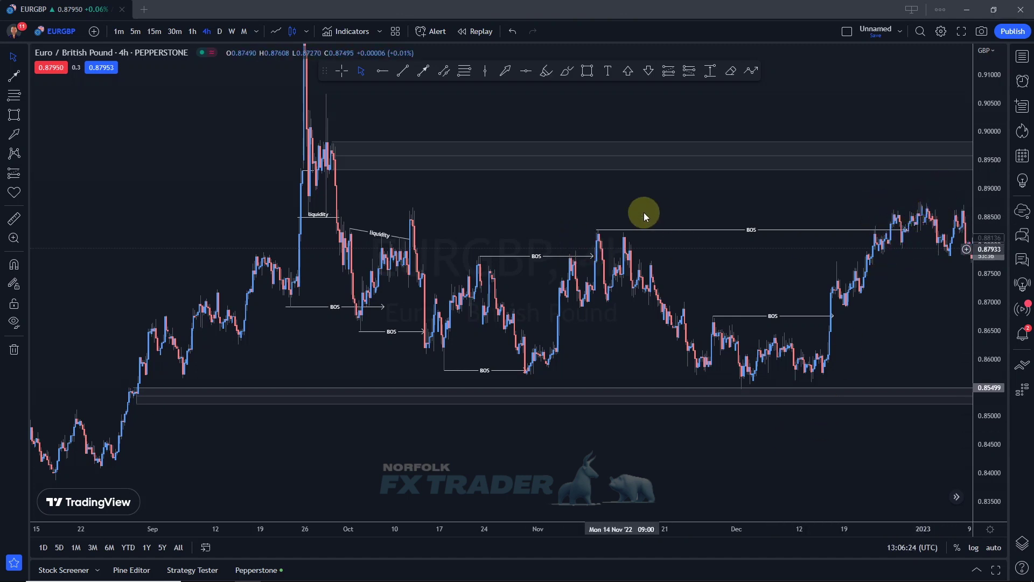
- Replace the BOS arrow above the 21 October high with a trend line at about 0.87829 to 7 November 2022, using the liquidity template
{"action": "left_click", "coordinate": [541, 256]}
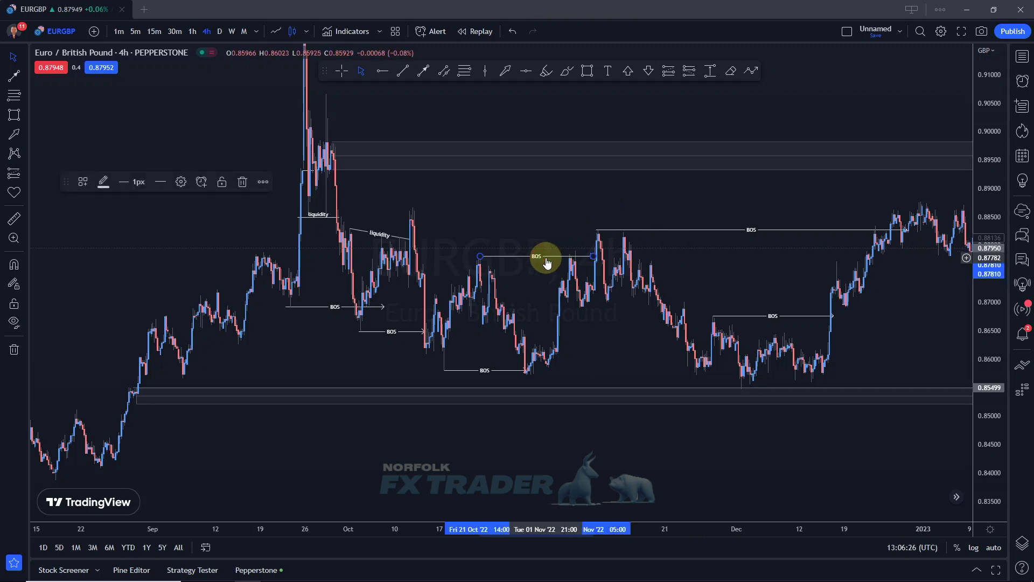
{"action": "key", "text": "Delete"}
{"action": "left_click", "coordinate": [402, 71]}
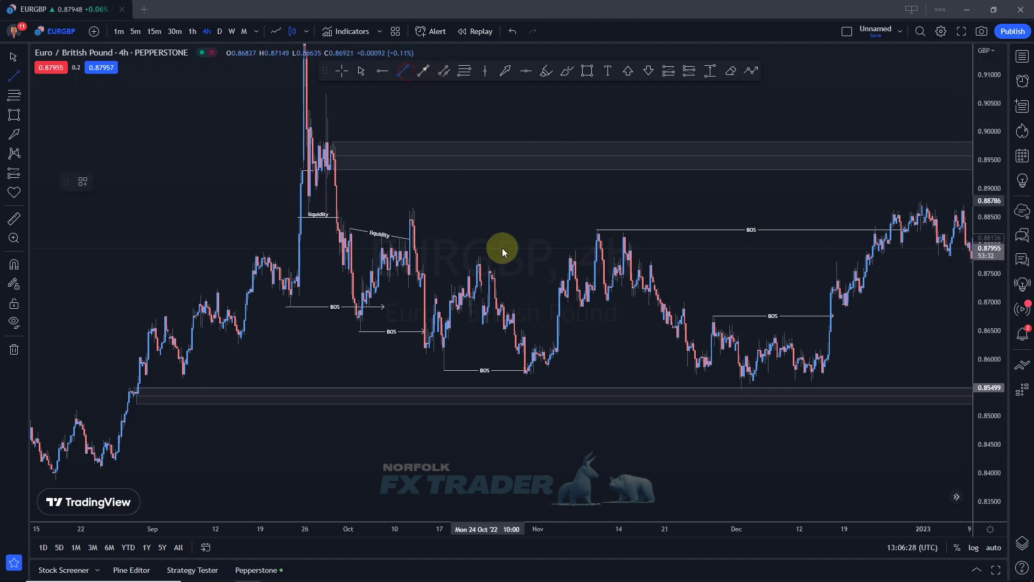
{"action": "left_click", "coordinate": [475, 255]}
{"action": "left_click", "coordinate": [581, 253]}
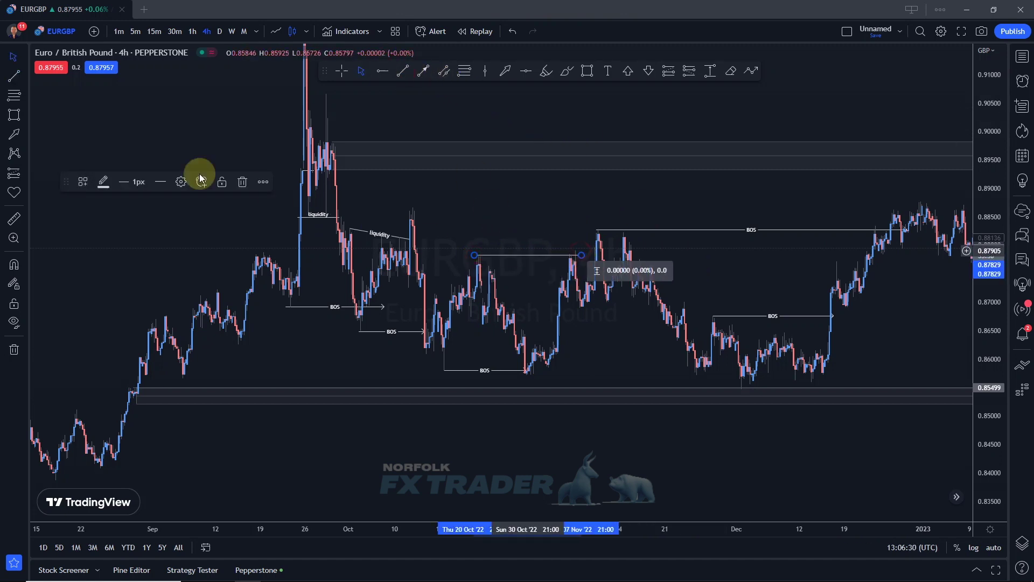
{"action": "left_click", "coordinate": [82, 184]}
{"action": "left_click", "coordinate": [87, 233]}
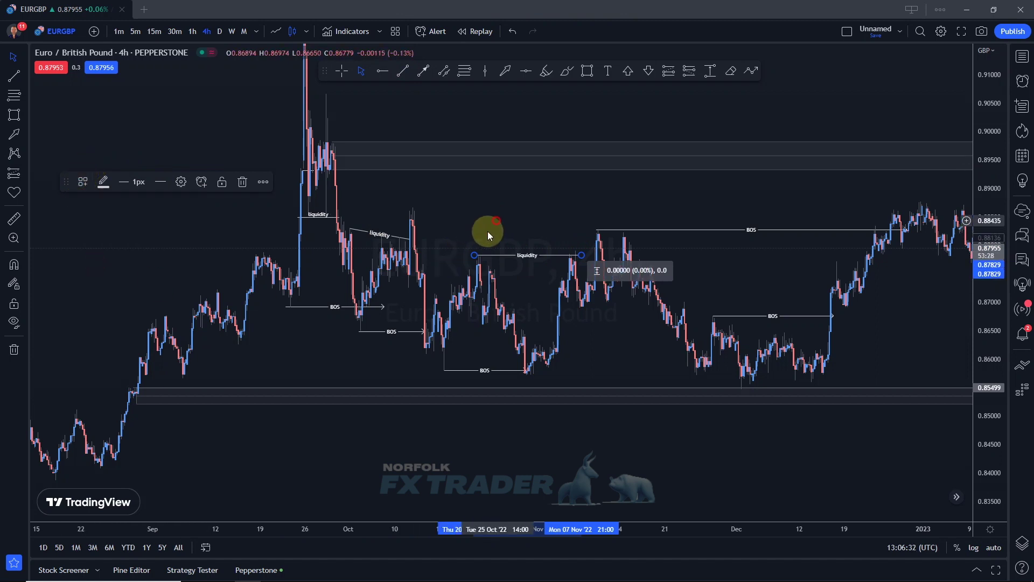
{"action": "left_click", "coordinate": [616, 262]}
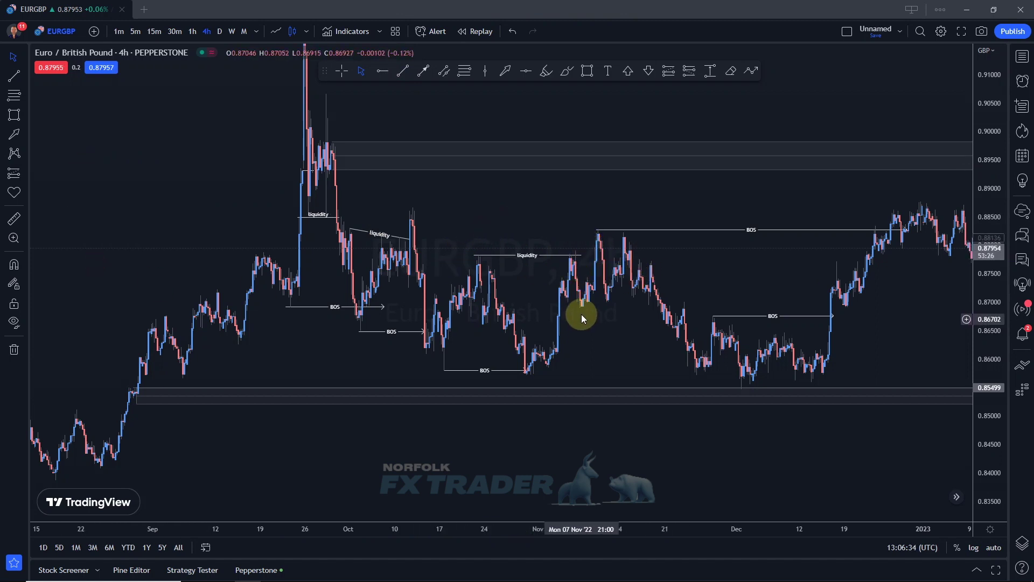
- Draw a parallel channel zone between about 0.8867 and 0.8798, starting at the 12 October 2022 high
{"action": "scroll", "coordinate": [371, 216], "scroll_direction": "up", "scroll_amount": 3}
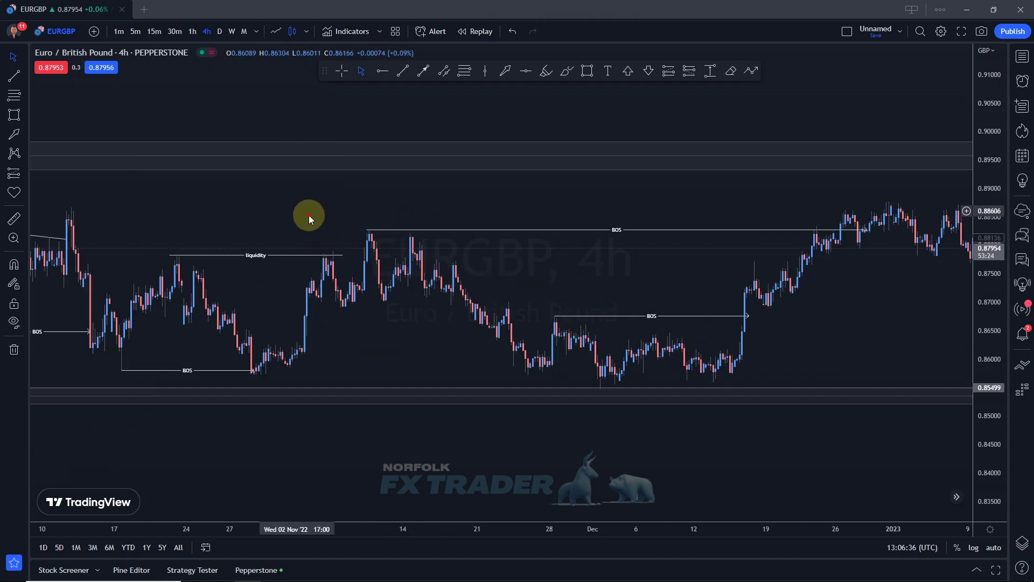
{"action": "scroll", "coordinate": [484, 211], "scroll_direction": "up", "scroll_amount": 2}
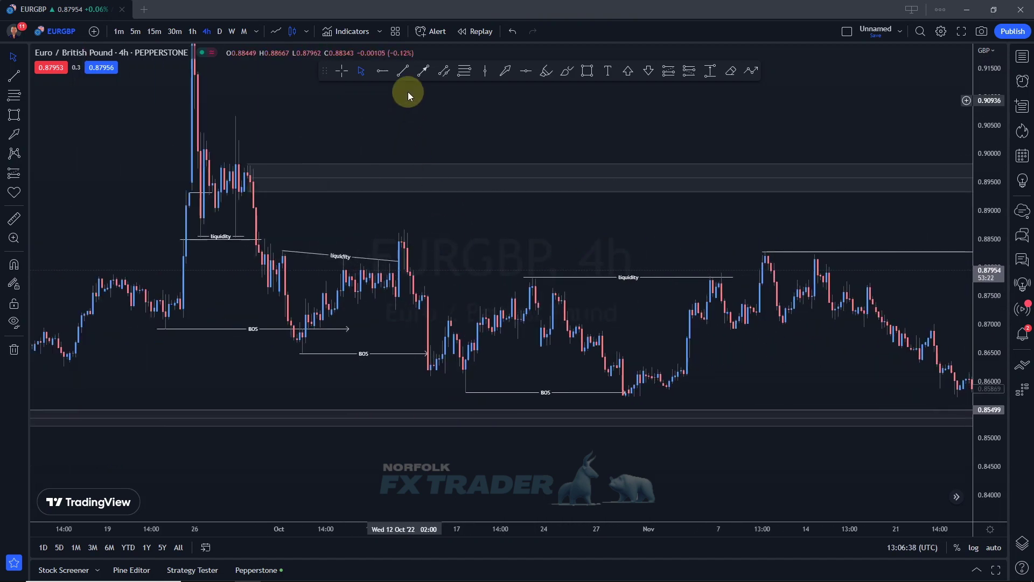
{"action": "left_click", "coordinate": [448, 79]}
{"action": "left_click", "coordinate": [403, 231]}
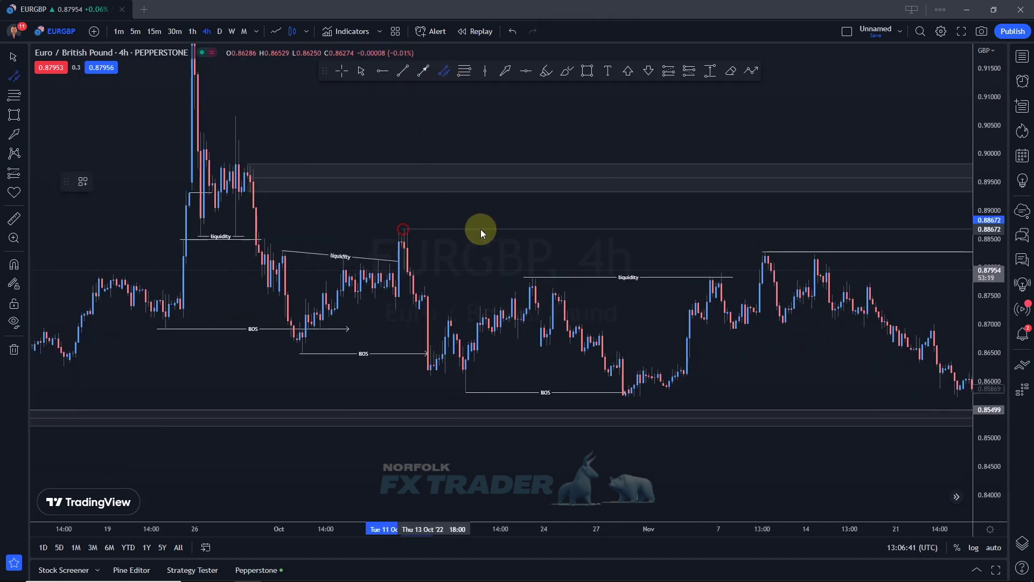
{"action": "left_click", "coordinate": [491, 230]}
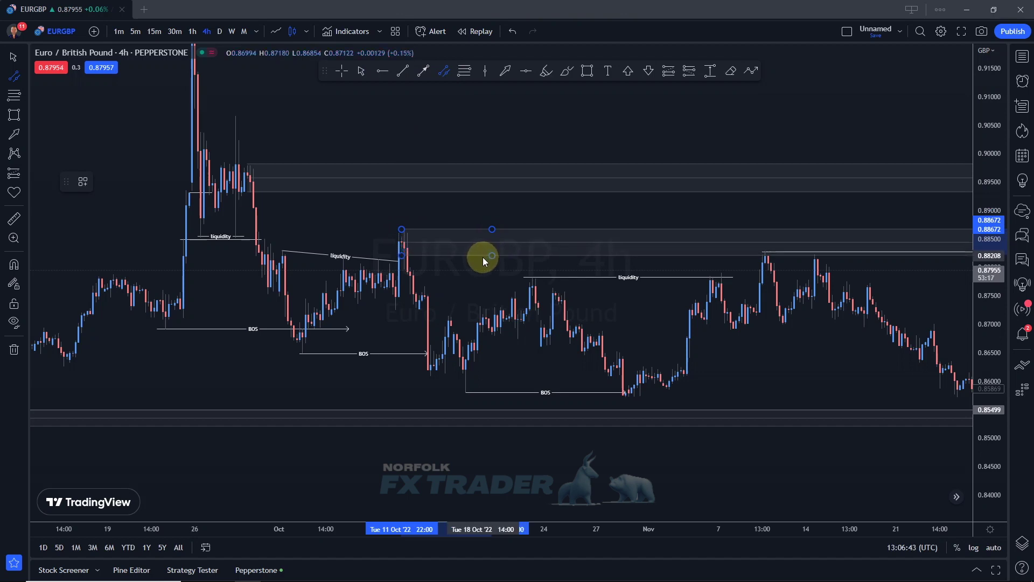
{"action": "left_click", "coordinate": [480, 265]}
{"action": "left_click", "coordinate": [463, 201]}
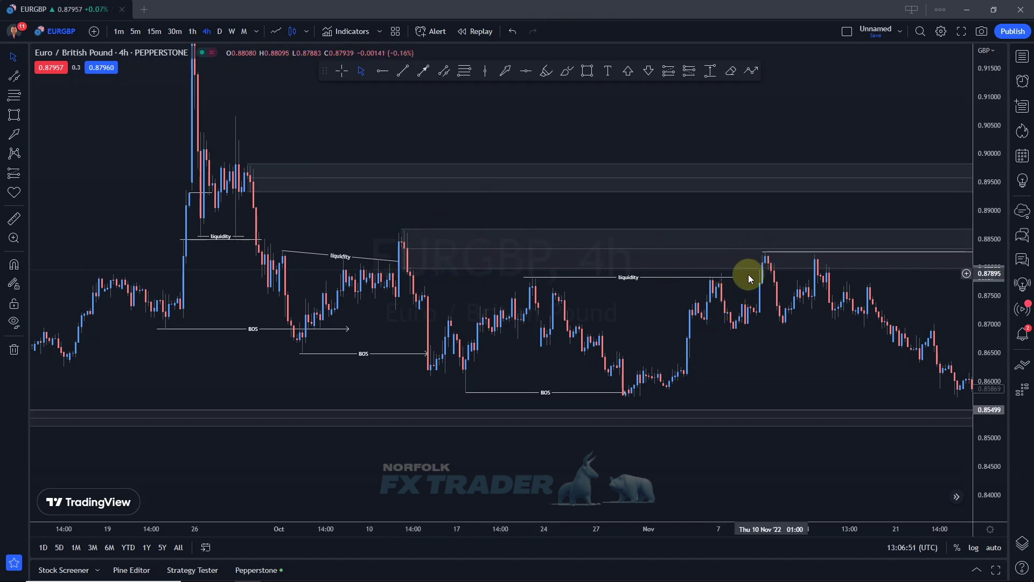
- Draw a short horizontal arrow at about 0.87166 from the 9 November 2022 candles to the pullback low just after
{"action": "scroll", "coordinate": [718, 350], "scroll_direction": "down", "scroll_amount": 3}
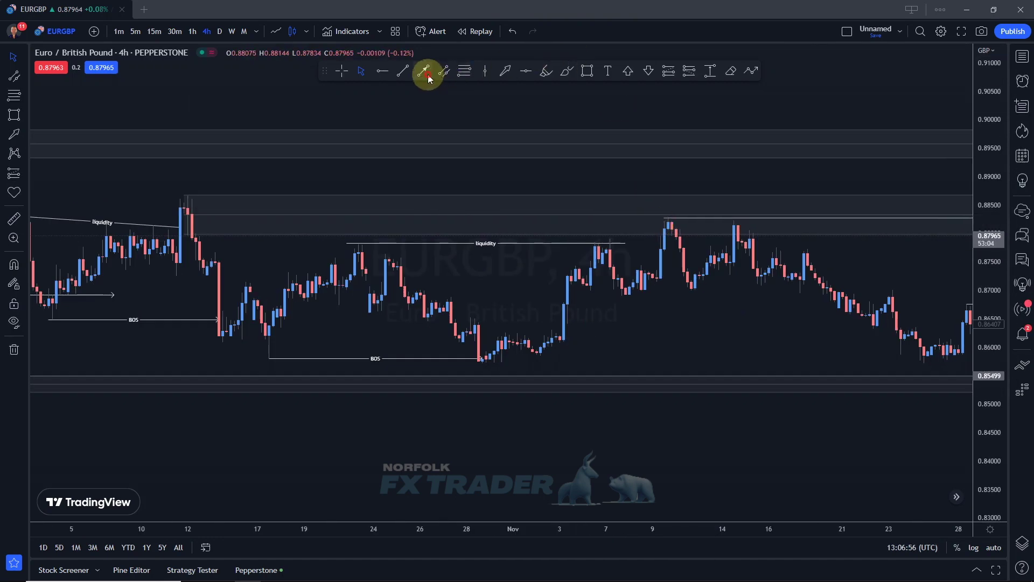
{"action": "left_click", "coordinate": [428, 75]}
{"action": "left_click", "coordinate": [656, 281]}
{"action": "left_click", "coordinate": [695, 281]}
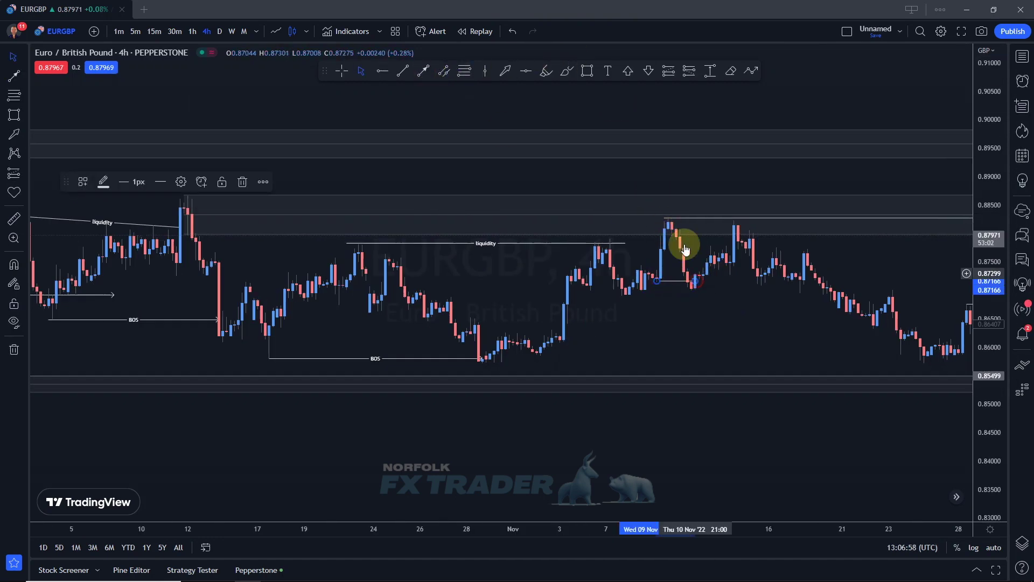
- Draw a parallel channel zone between about 0.8825 and 0.8788 from the 9 November 2022 high and delete the zone starting at the mid-October high
{"action": "scroll", "coordinate": [677, 299], "scroll_direction": "up", "scroll_amount": 2}
{"action": "left_click_drag", "start_coordinate": [981, 206], "coordinate": [962, 102]}
{"action": "left_click", "coordinate": [443, 71]}
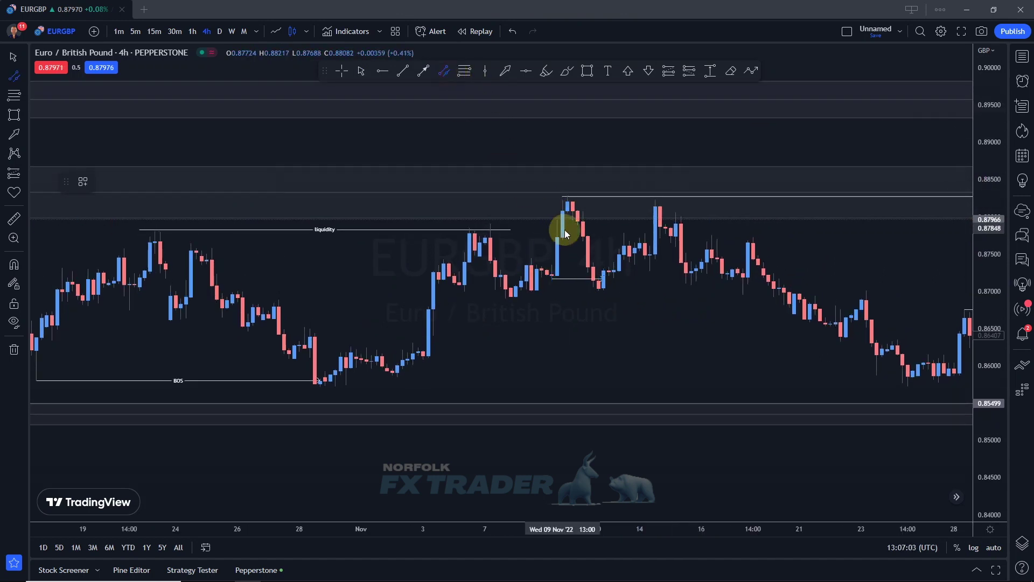
{"action": "left_click", "coordinate": [566, 198]}
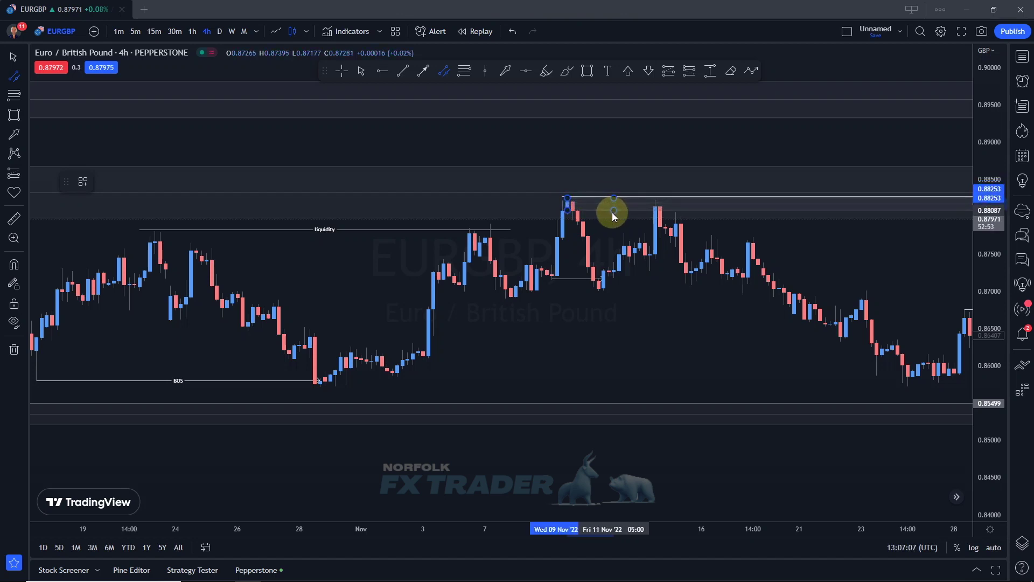
{"action": "left_click", "coordinate": [512, 192]}
{"action": "key", "text": "Delete"}
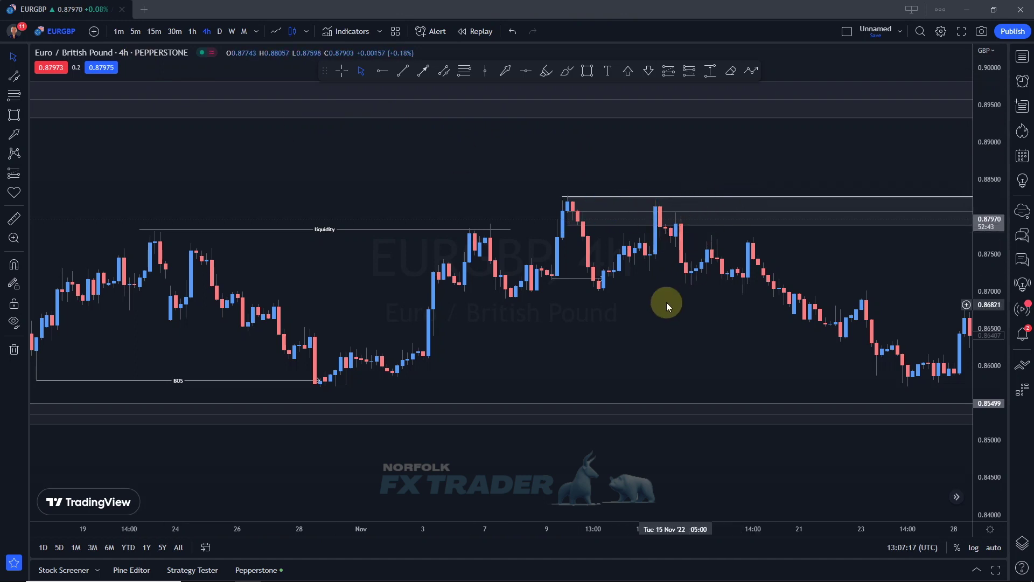
- Delete the parallel channel zone that starts at the 9 November 2022 high
{"action": "scroll", "coordinate": [673, 298], "scroll_direction": "down", "scroll_amount": 3}
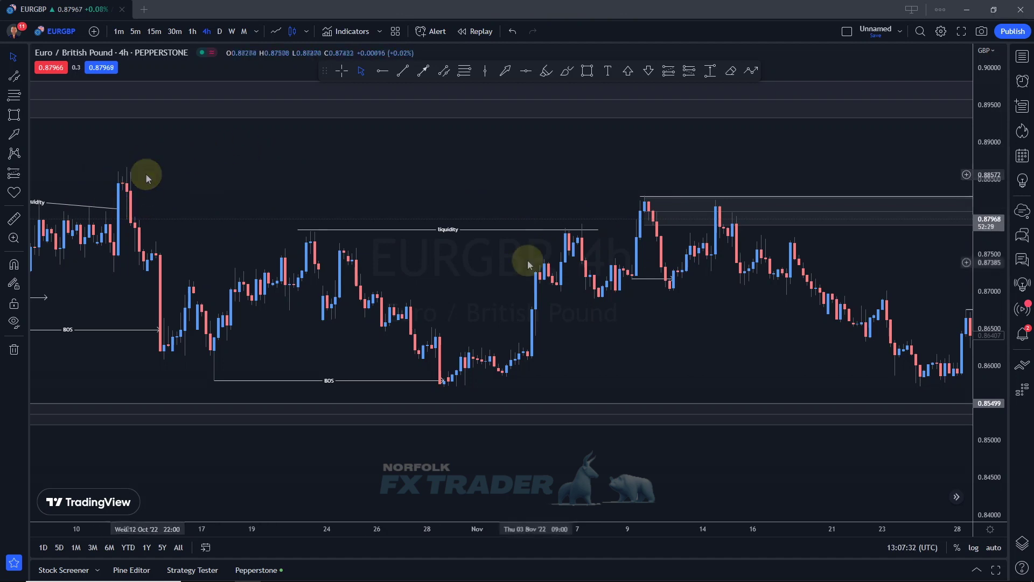
{"action": "scroll", "coordinate": [572, 269], "scroll_direction": "down", "scroll_amount": 1}
{"action": "left_click_drag", "start_coordinate": [790, 316], "coordinate": [709, 305]}
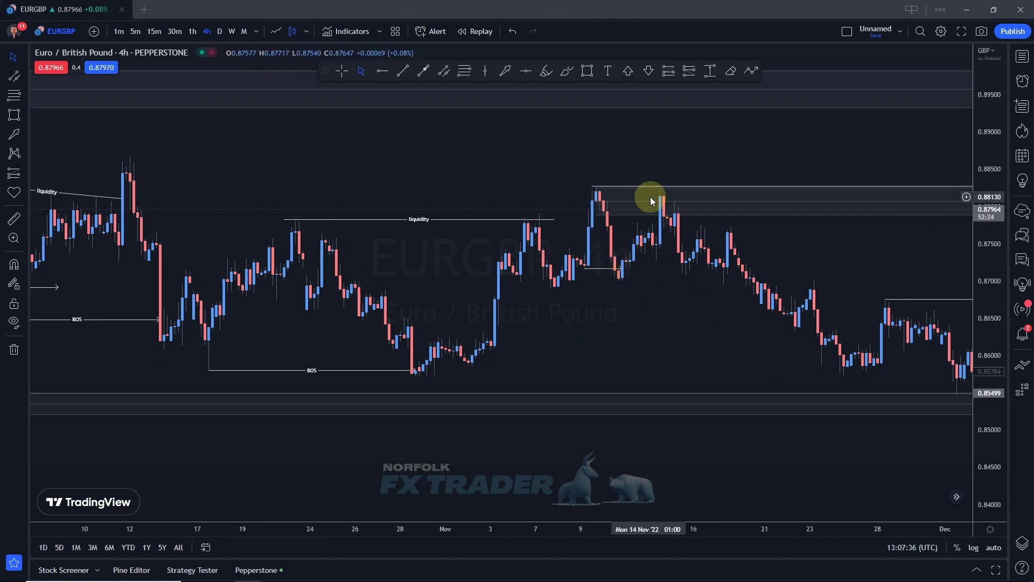
{"action": "left_click_drag", "start_coordinate": [825, 275], "coordinate": [778, 254]}
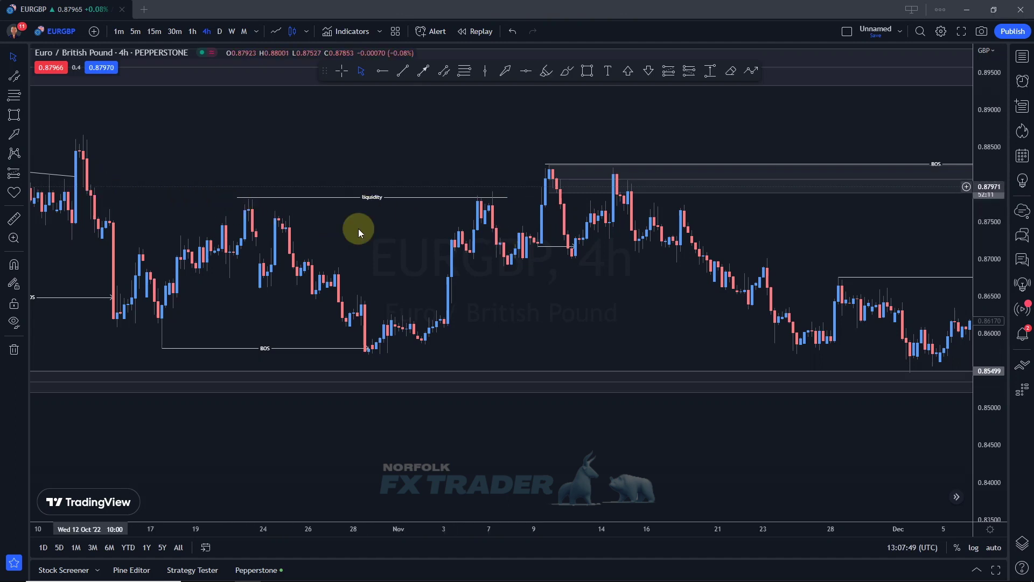
{"action": "scroll", "coordinate": [733, 273], "scroll_direction": "down", "scroll_amount": 3}
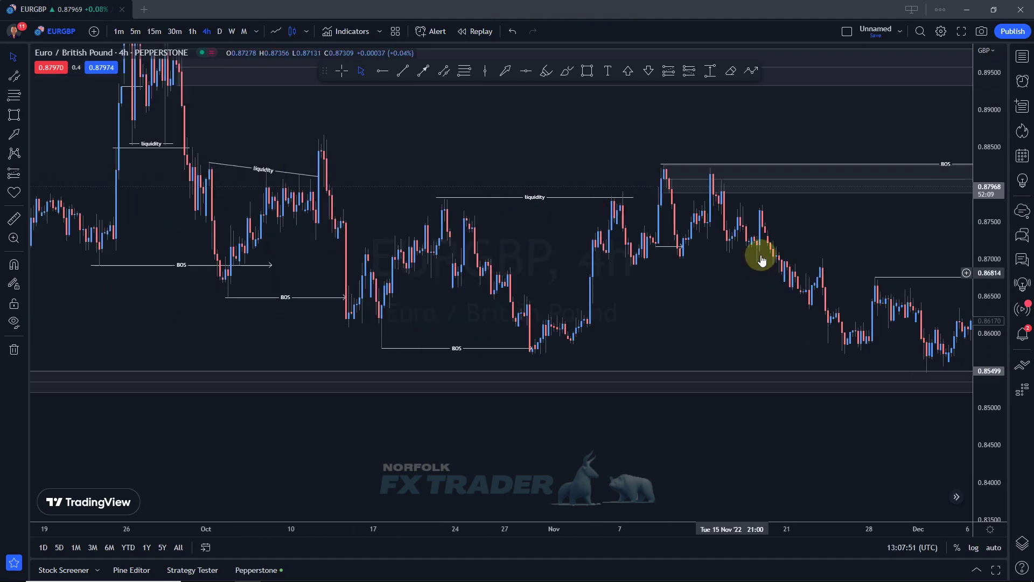
{"action": "left_click_drag", "start_coordinate": [744, 251], "coordinate": [453, 257]}
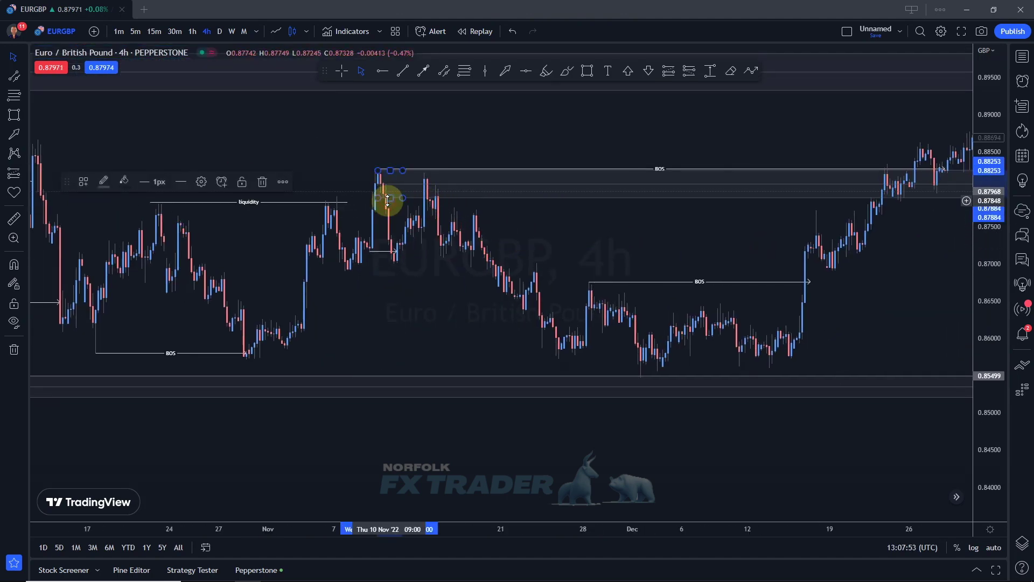
{"action": "key", "text": "Delete"}
- Draw a horizontal trend line at about 0.87836 under the lows from 22 December 2022 to 5 January 2023
{"action": "scroll", "coordinate": [916, 243], "scroll_direction": "down", "scroll_amount": 3}
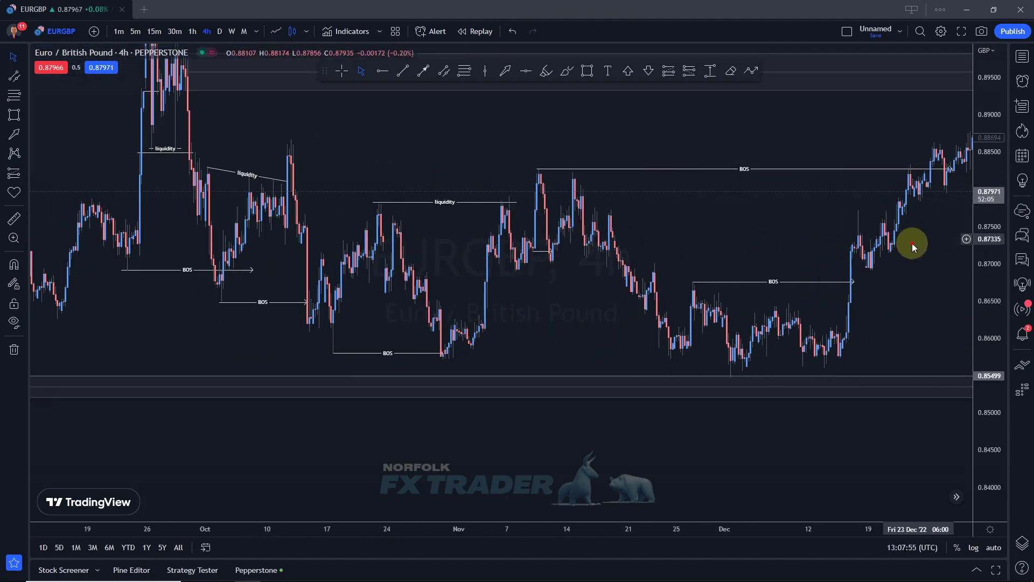
{"action": "left_click_drag", "start_coordinate": [916, 243], "coordinate": [822, 286]}
{"action": "left_click_drag", "start_coordinate": [977, 208], "coordinate": [811, 310]}
{"action": "scroll", "coordinate": [835, 290], "scroll_direction": "up", "scroll_amount": 3}
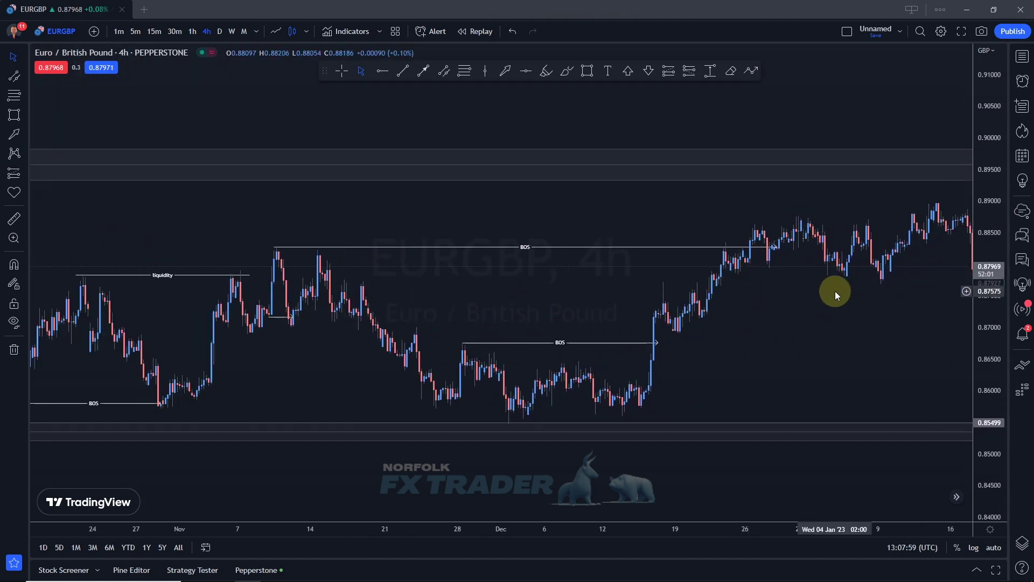
{"action": "left_click_drag", "start_coordinate": [977, 254], "coordinate": [894, 115]}
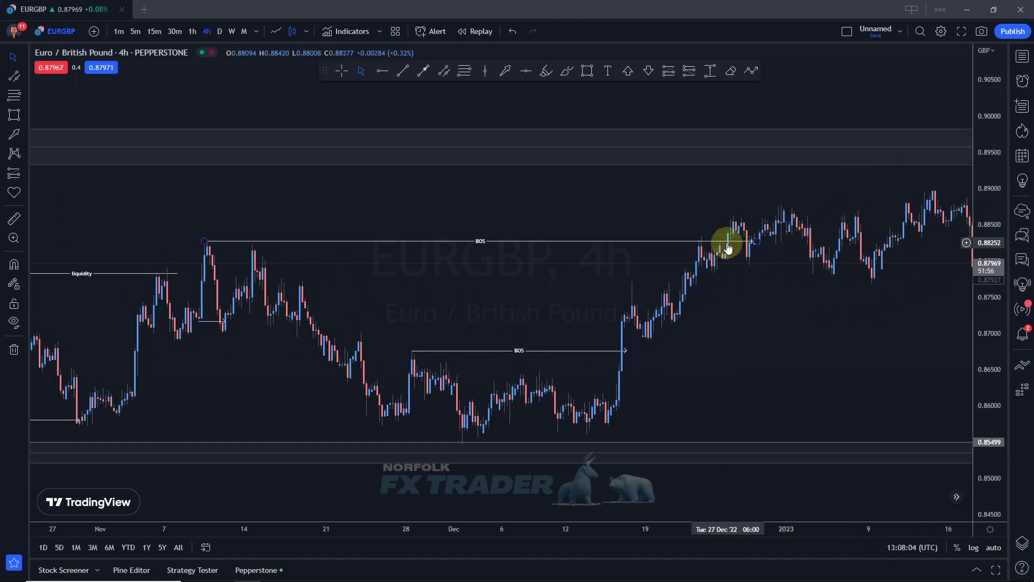
{"action": "scroll", "coordinate": [738, 330], "scroll_direction": "up", "scroll_amount": 2}
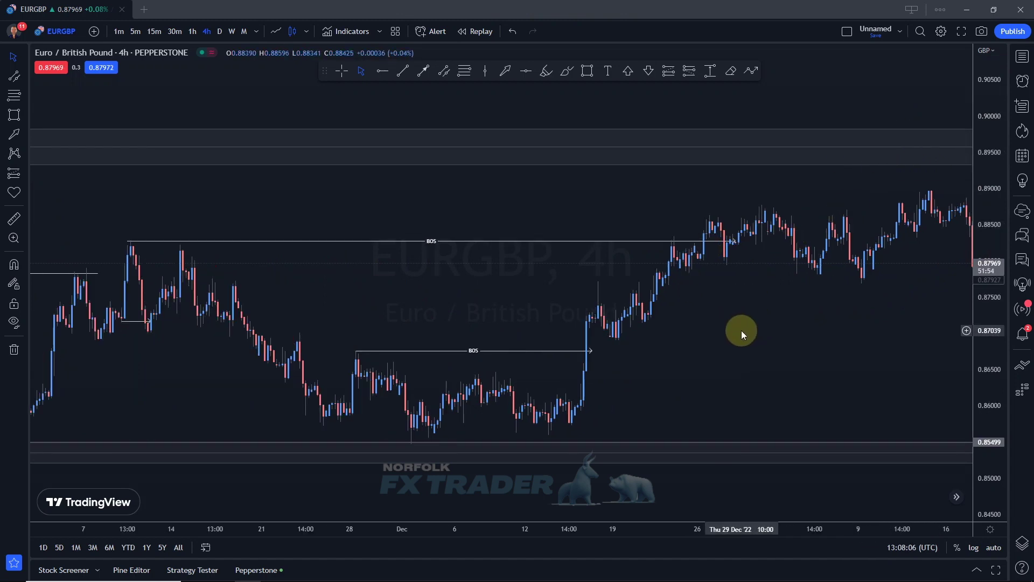
{"action": "left_click_drag", "start_coordinate": [969, 272], "coordinate": [972, 108]}
{"action": "left_click_drag", "start_coordinate": [804, 339], "coordinate": [792, 352]}
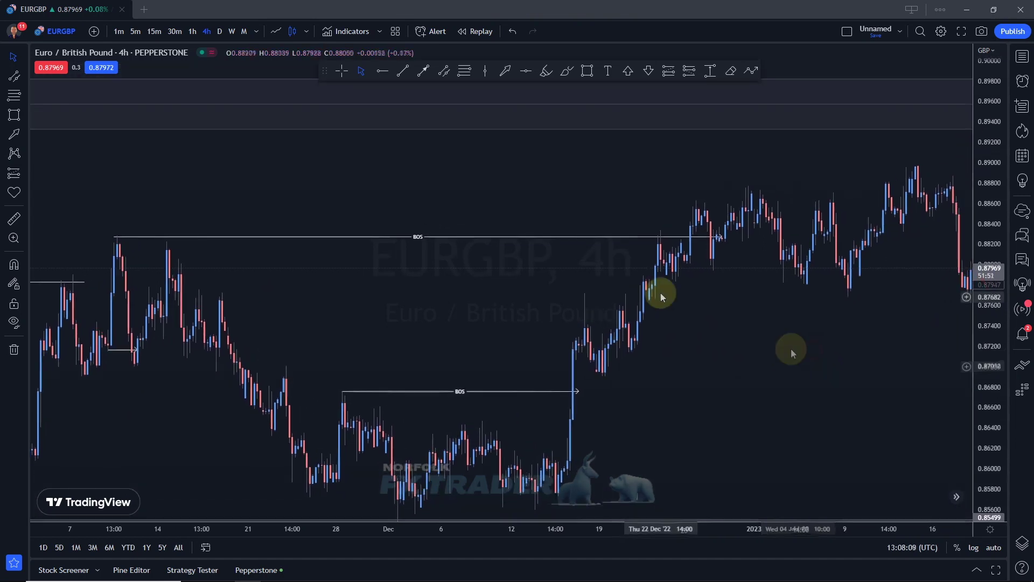
{"action": "left_click", "coordinate": [409, 78]}
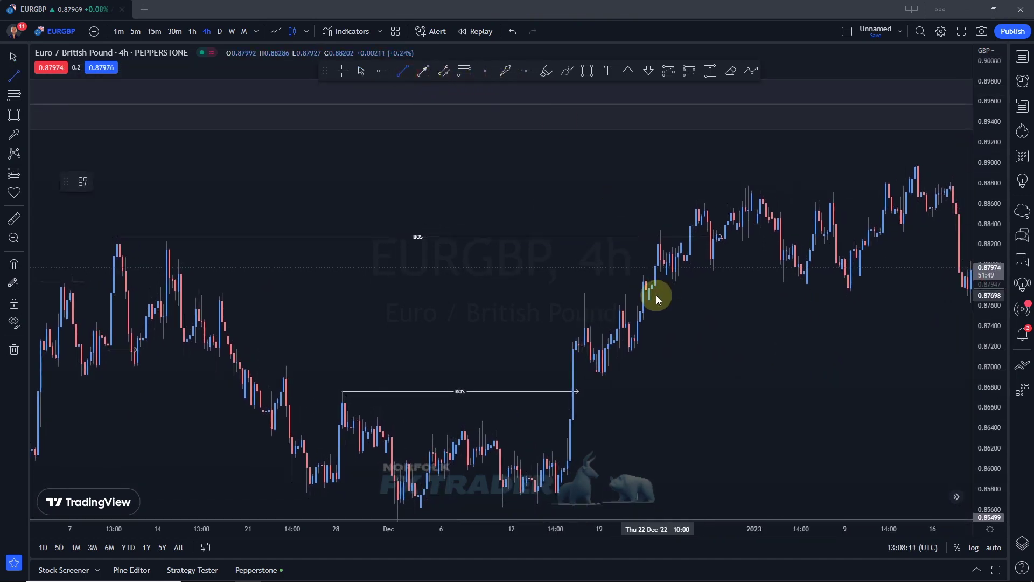
{"action": "left_click", "coordinate": [669, 278]}
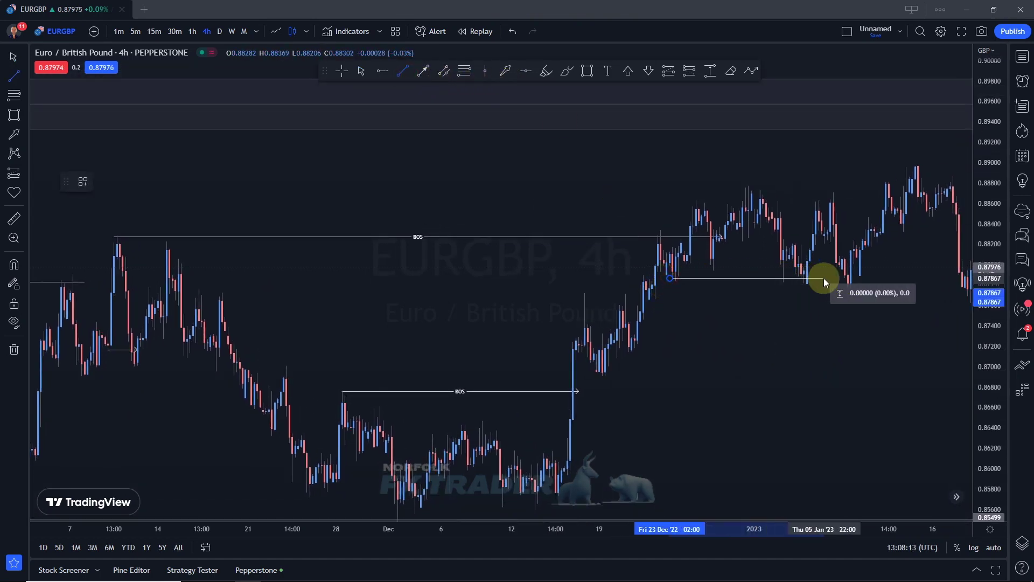
{"action": "left_click", "coordinate": [824, 278]}
{"action": "left_click_drag", "start_coordinate": [747, 281], "coordinate": [739, 284]}
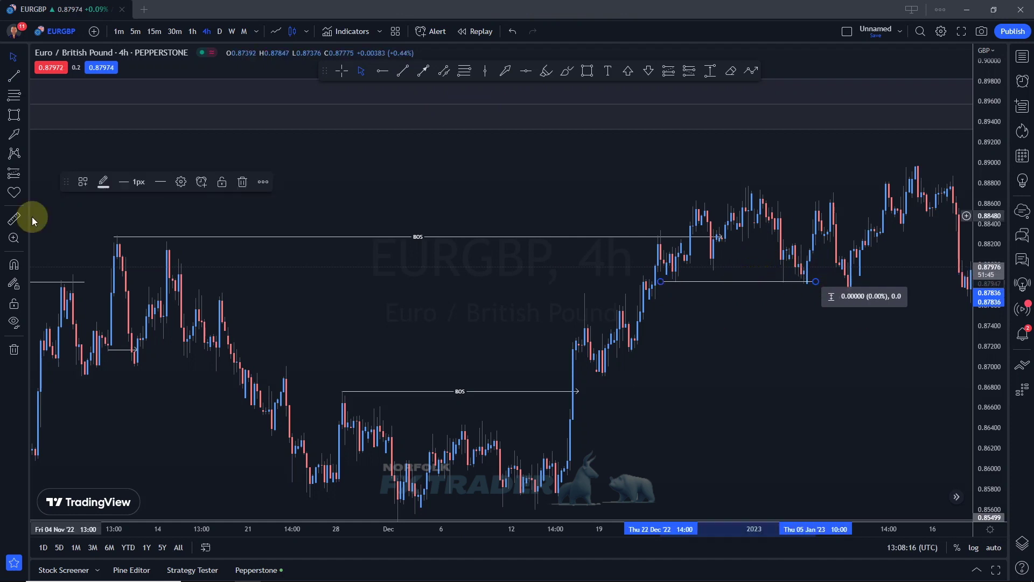
- Apply the Liquidity White template to the trend line under the late December lows
{"action": "left_click", "coordinate": [82, 181]}
{"action": "left_click", "coordinate": [86, 263]}
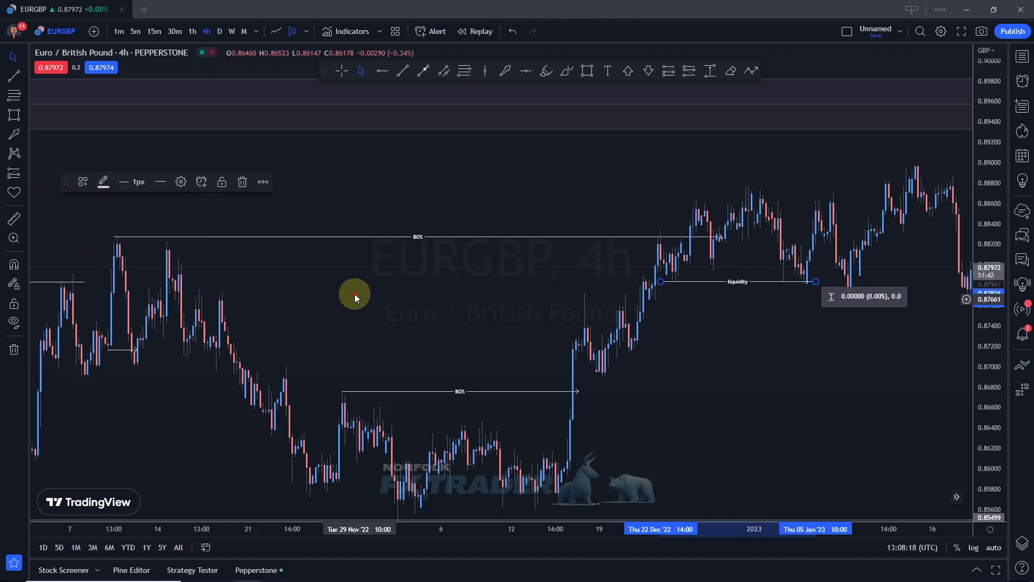
{"action": "left_click", "coordinate": [351, 293]}
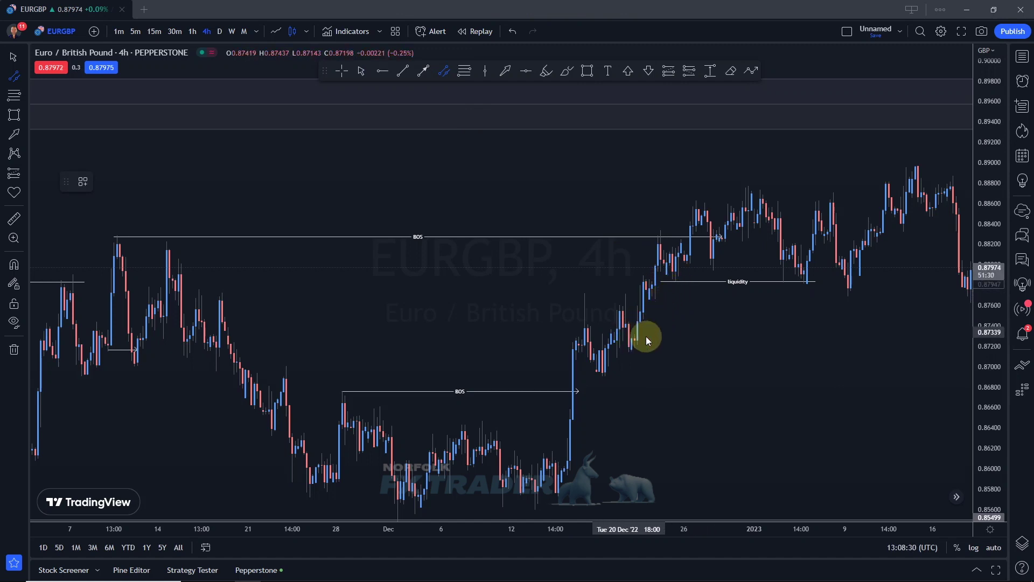
- Draw a parallel channel zone between about 0.8715 and 0.8731, starting at the 20 December 2022 low
{"action": "left_click", "coordinate": [631, 351]}
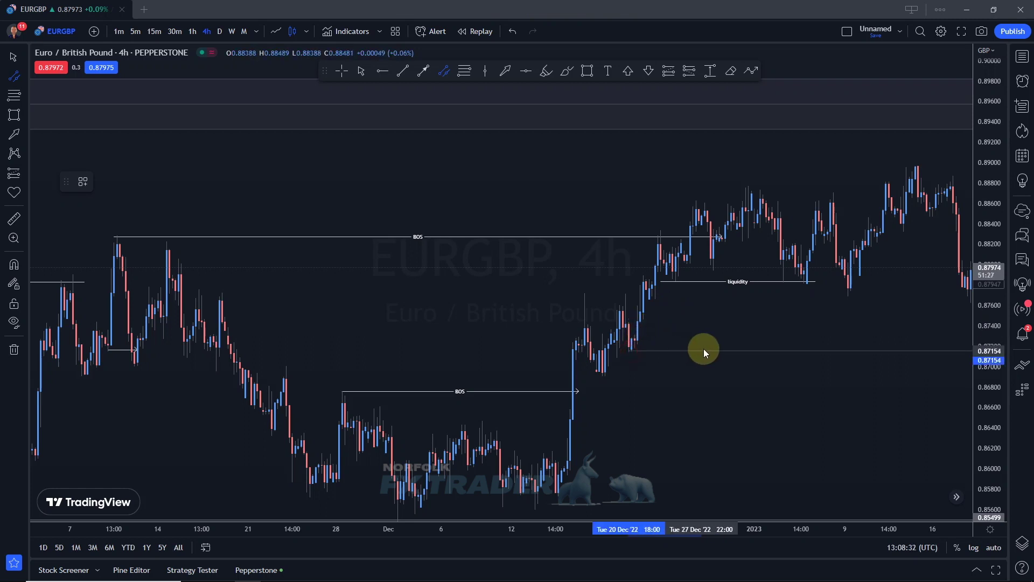
{"action": "left_click", "coordinate": [703, 349]}
{"action": "left_click", "coordinate": [696, 335]}
{"action": "left_click", "coordinate": [658, 308]}
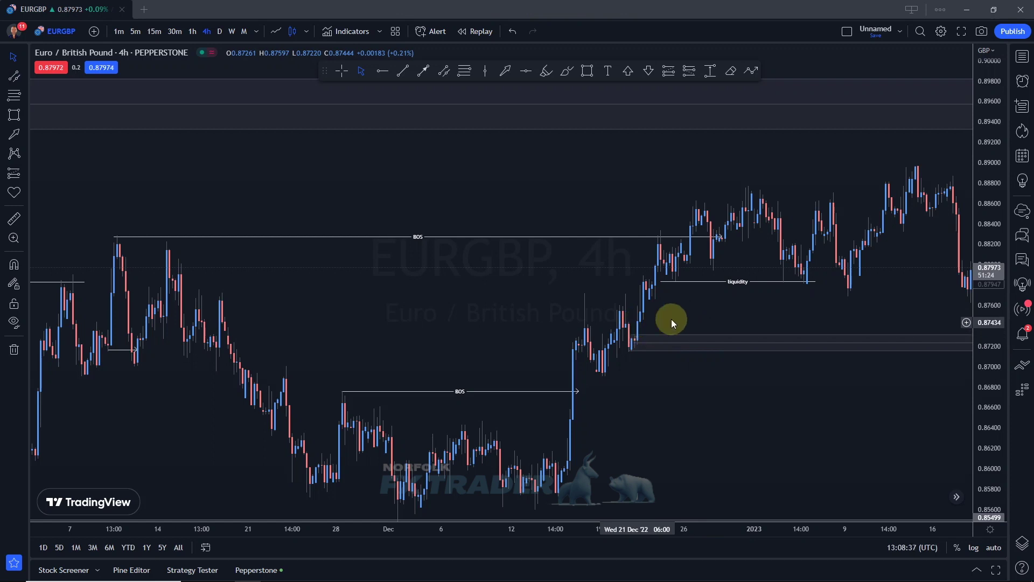
- Draw a horizontal trend line at about 0.87688 from 22 December 2022 to 9 January 2023 and apply the Liquidity White template
{"action": "left_click", "coordinate": [403, 70]}
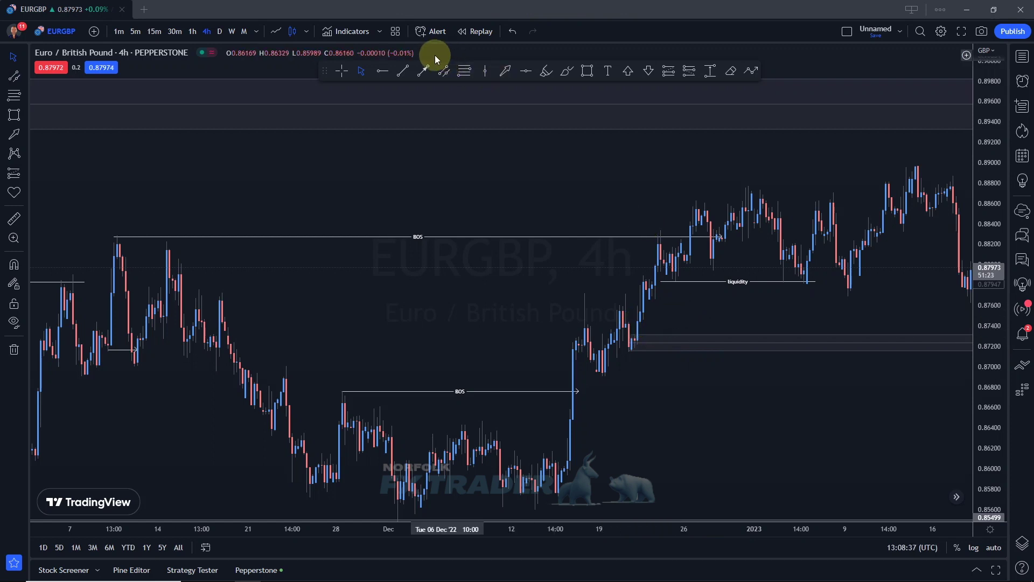
{"action": "left_click", "coordinate": [653, 299]}
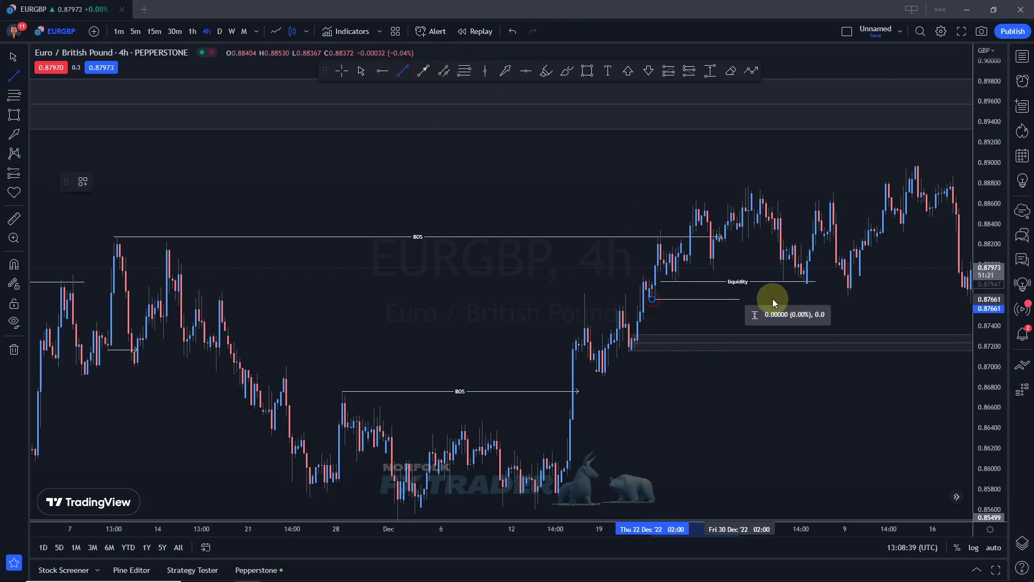
{"action": "left_click", "coordinate": [849, 298]}
{"action": "left_click_drag", "start_coordinate": [749, 303], "coordinate": [749, 301]}
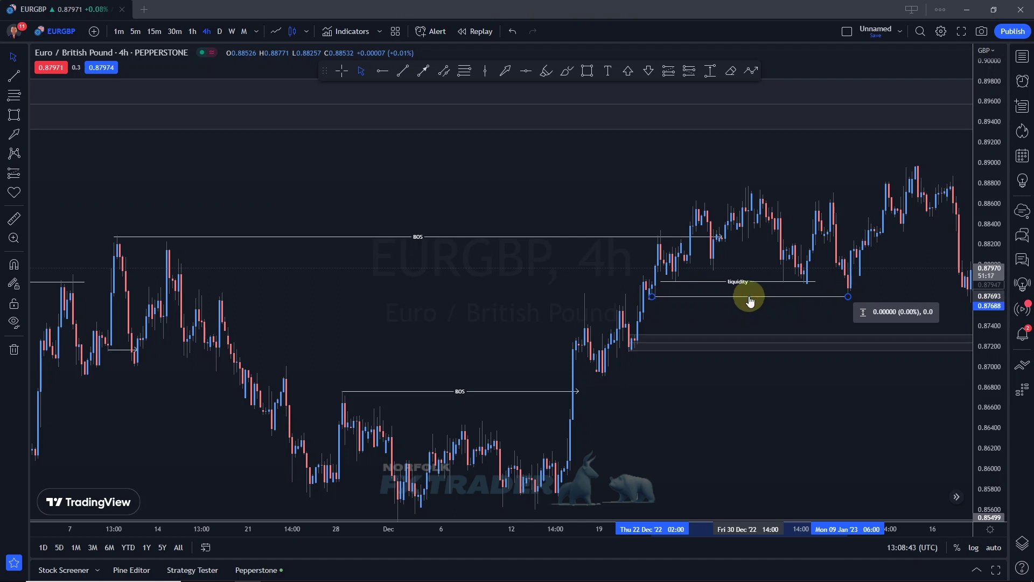
{"action": "left_click", "coordinate": [82, 182]}
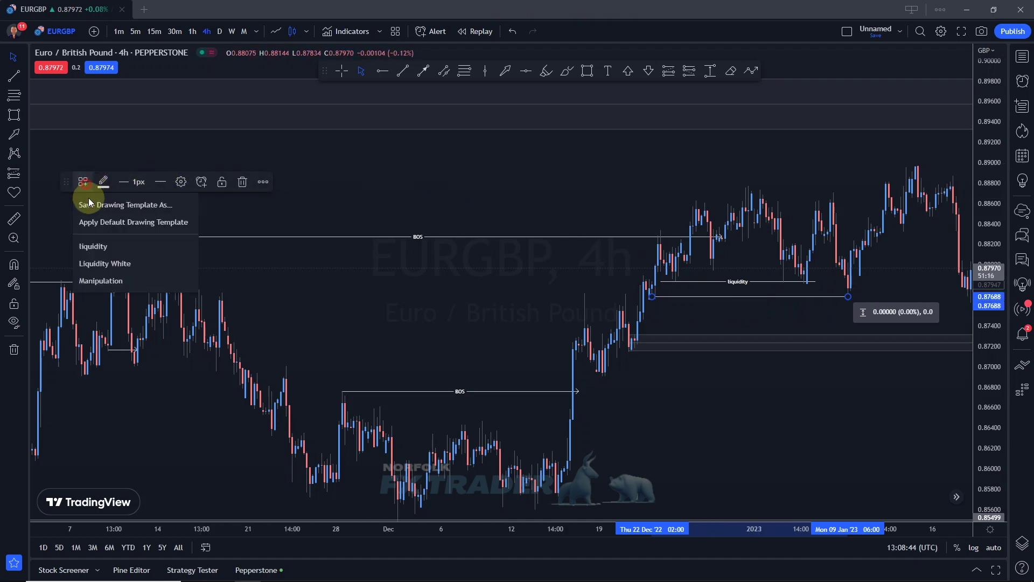
{"action": "left_click", "coordinate": [102, 262]}
{"action": "left_click", "coordinate": [800, 273]}
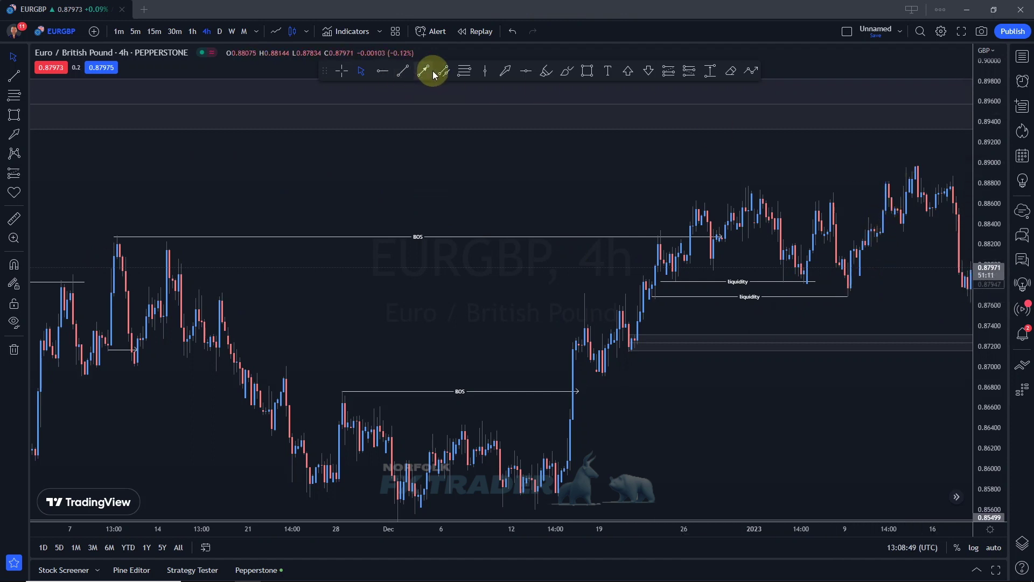
- Draw a horizontal arrow at about 0.88781 from the 30 December 2022 high to 13 January 2023 and delete the upper of the two liquidity lines below
{"action": "left_click", "coordinate": [922, 185]}
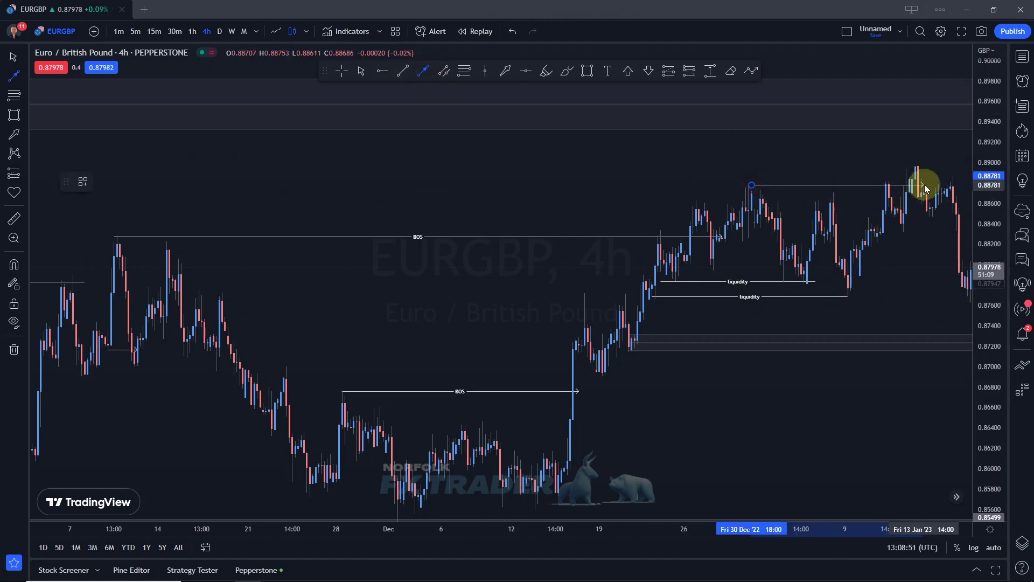
{"action": "left_click", "coordinate": [760, 283]}
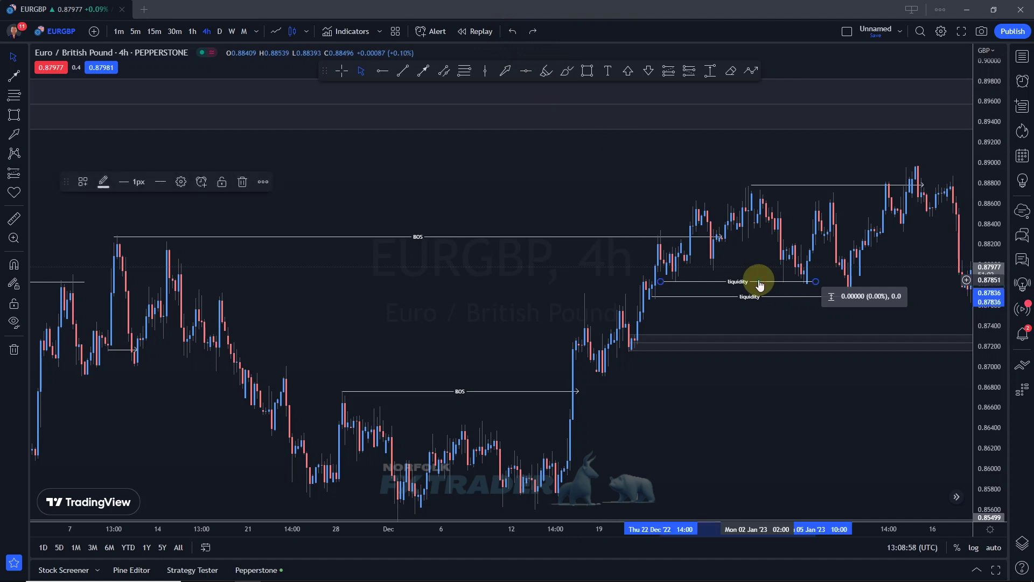
{"action": "key", "text": "Delete"}
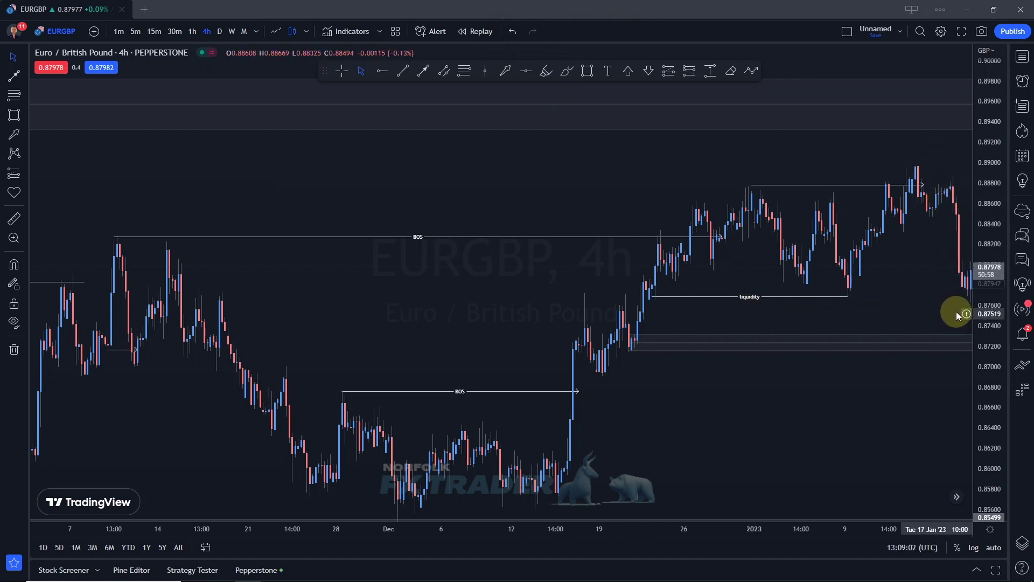
- Draw a short arrow pointing at the 21 December 2022 bullish candle just above the demand zone, at about 0.8738
{"action": "left_click_drag", "start_coordinate": [922, 309], "coordinate": [910, 308]}
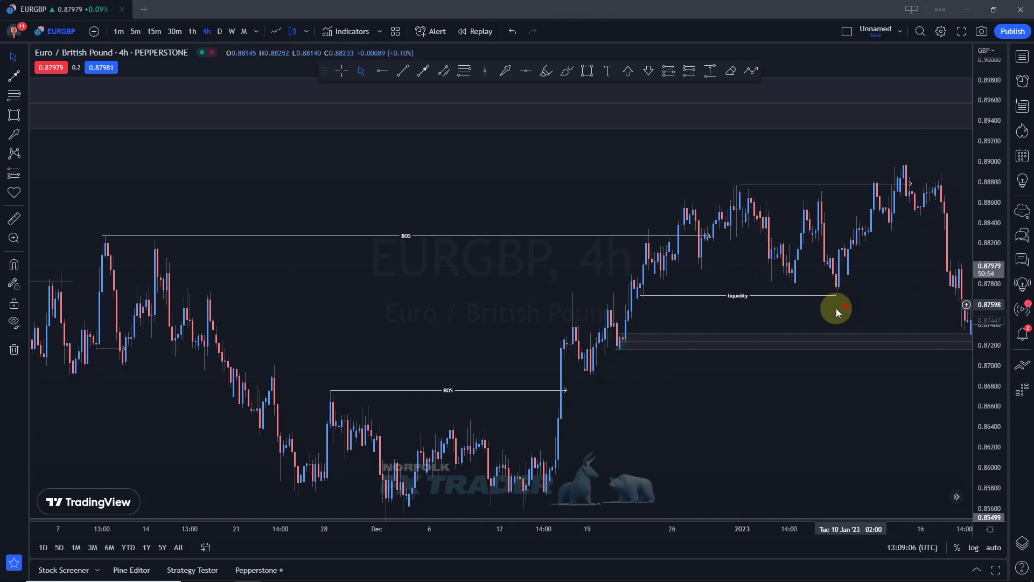
{"action": "left_click_drag", "start_coordinate": [836, 308], "coordinate": [810, 310]}
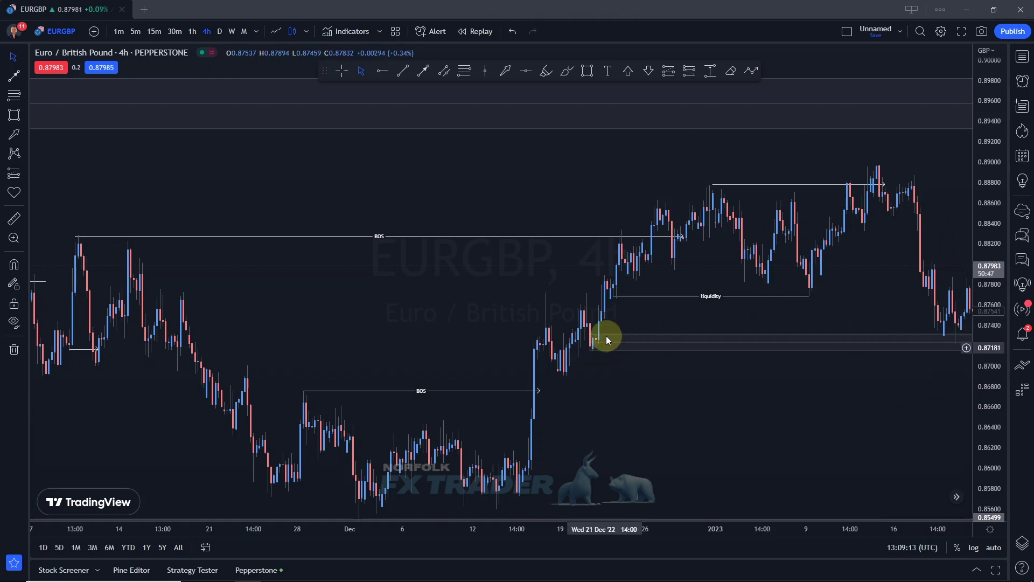
{"action": "left_click", "coordinate": [419, 76]}
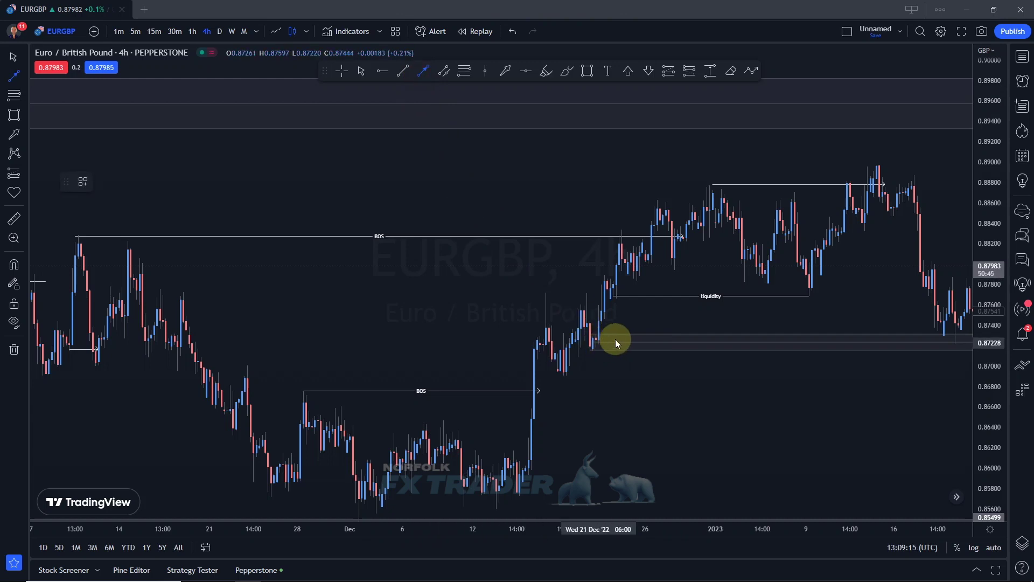
{"action": "left_click", "coordinate": [630, 324]}
{"action": "left_click_drag", "start_coordinate": [604, 328], "coordinate": [601, 327]}
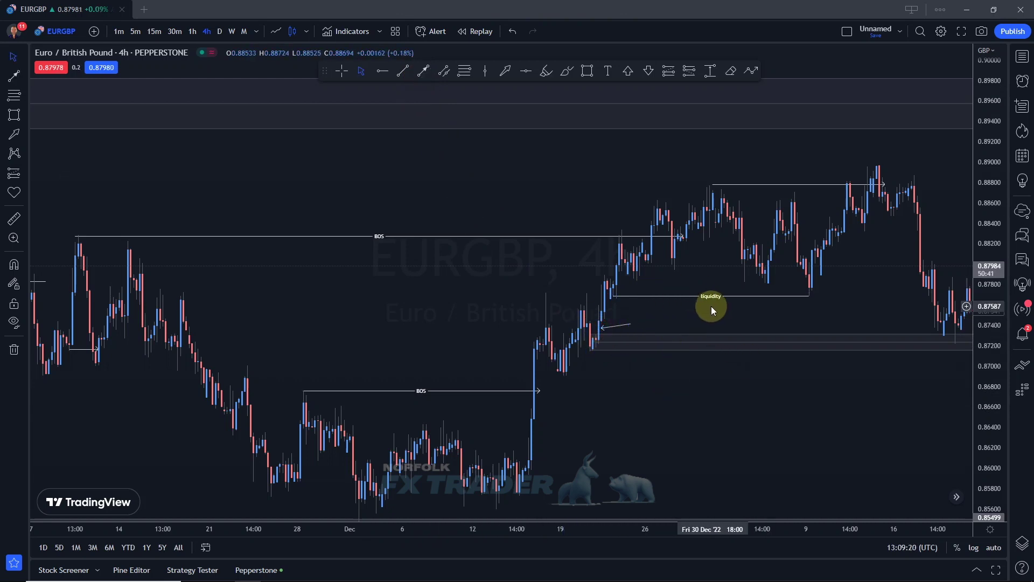
- Draw a horizontal arrow at about 0.87867 from the 19 January 2023 high to the candles breaking above it
{"action": "scroll", "coordinate": [765, 374], "scroll_direction": "down", "scroll_amount": 2}
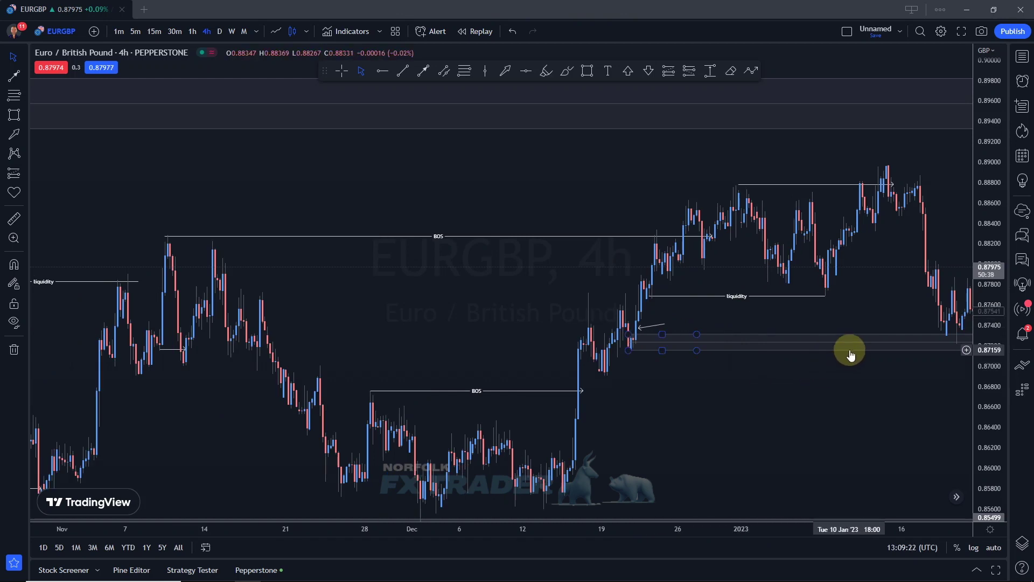
{"action": "left_click_drag", "start_coordinate": [824, 294], "coordinate": [652, 296]}
{"action": "left_click", "coordinate": [666, 371]}
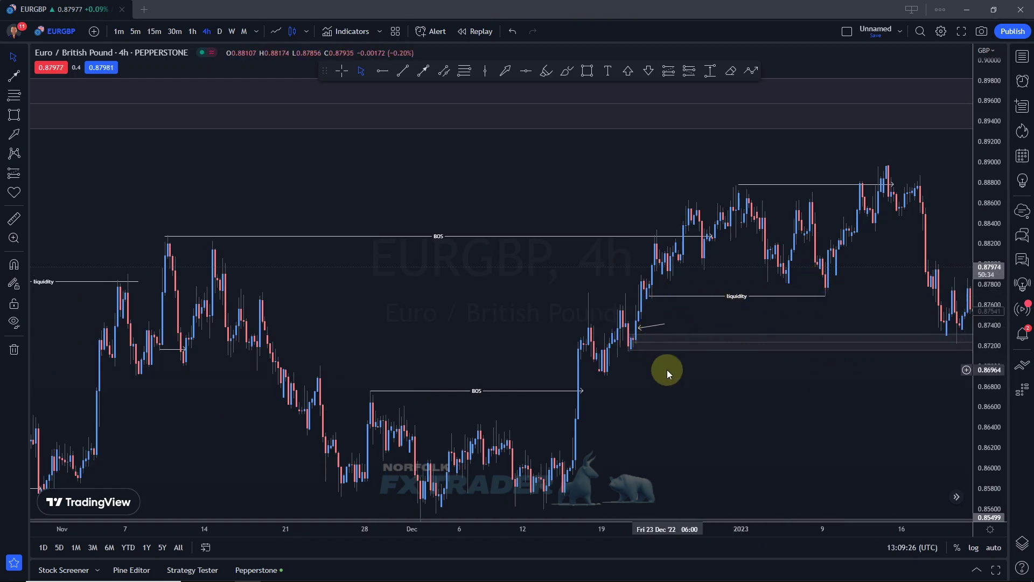
{"action": "left_click_drag", "start_coordinate": [888, 374], "coordinate": [859, 372]}
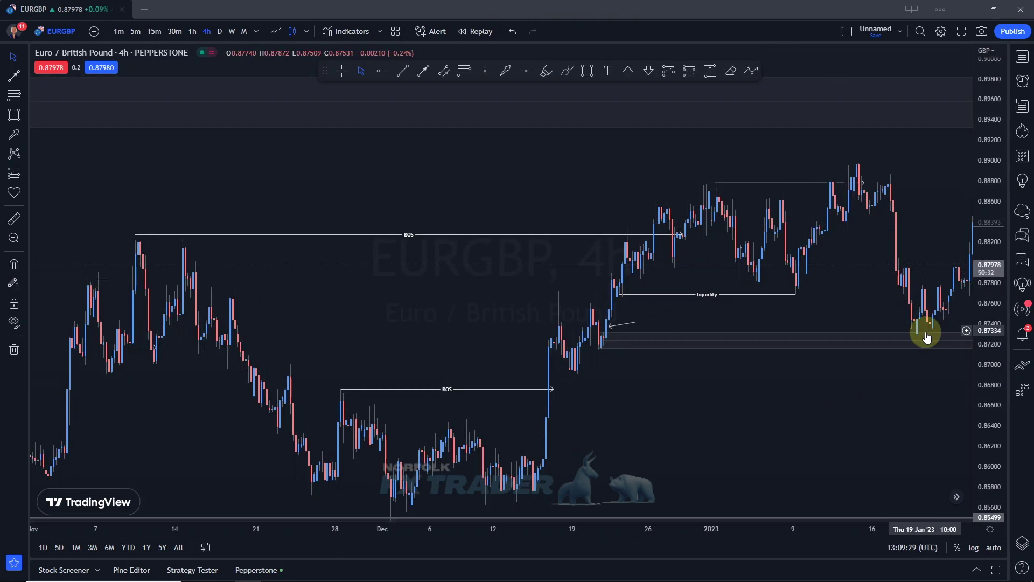
{"action": "left_click", "coordinate": [423, 71]}
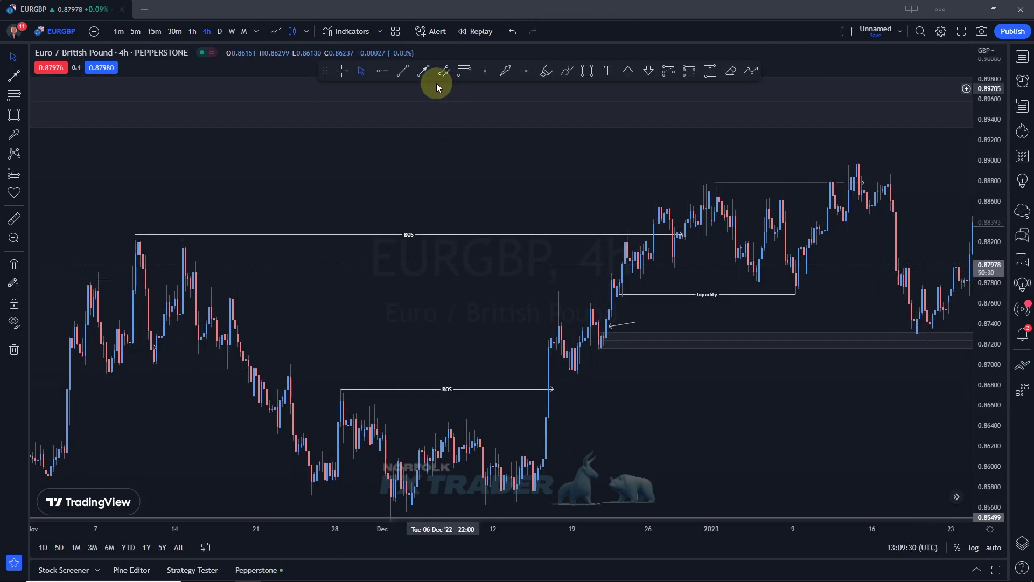
{"action": "left_click", "coordinate": [926, 277]}
{"action": "left_click", "coordinate": [965, 277]}
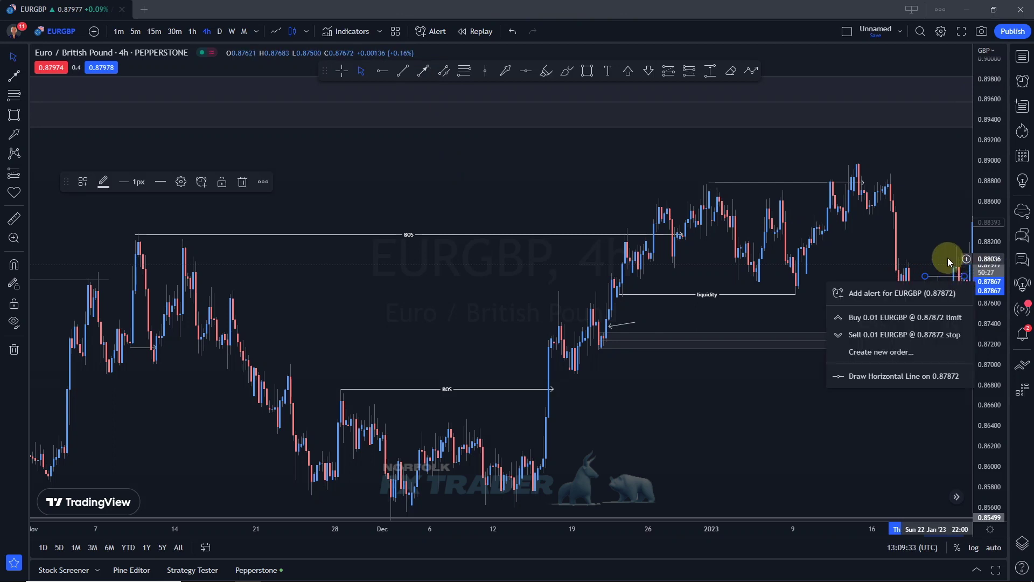
{"action": "left_click", "coordinate": [948, 259]}
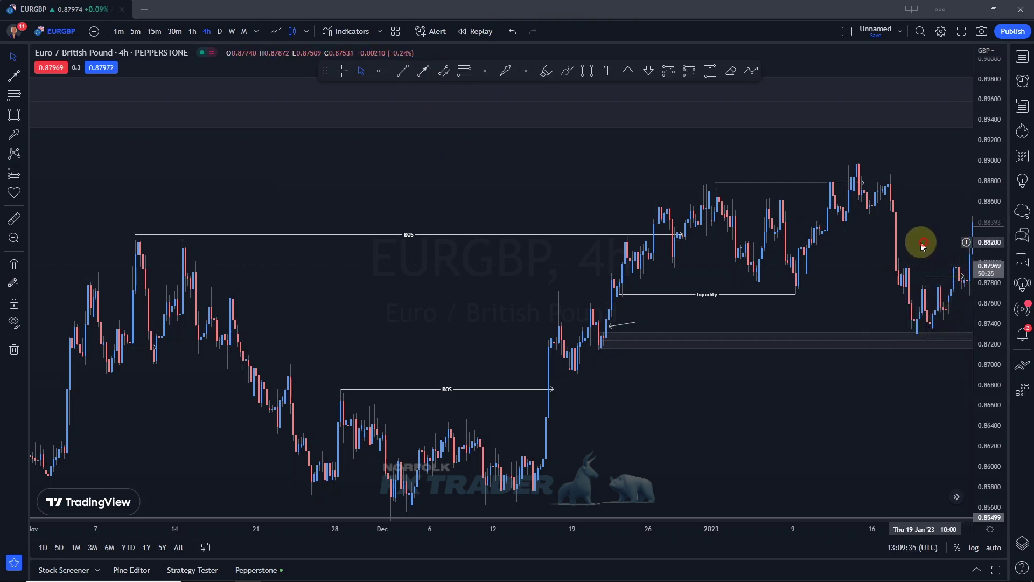
- Draw a second short horizontal arrow at about 0.8818 from the 23 January 2023 high to the next upward break
{"action": "left_click_drag", "start_coordinate": [922, 245], "coordinate": [896, 240]}
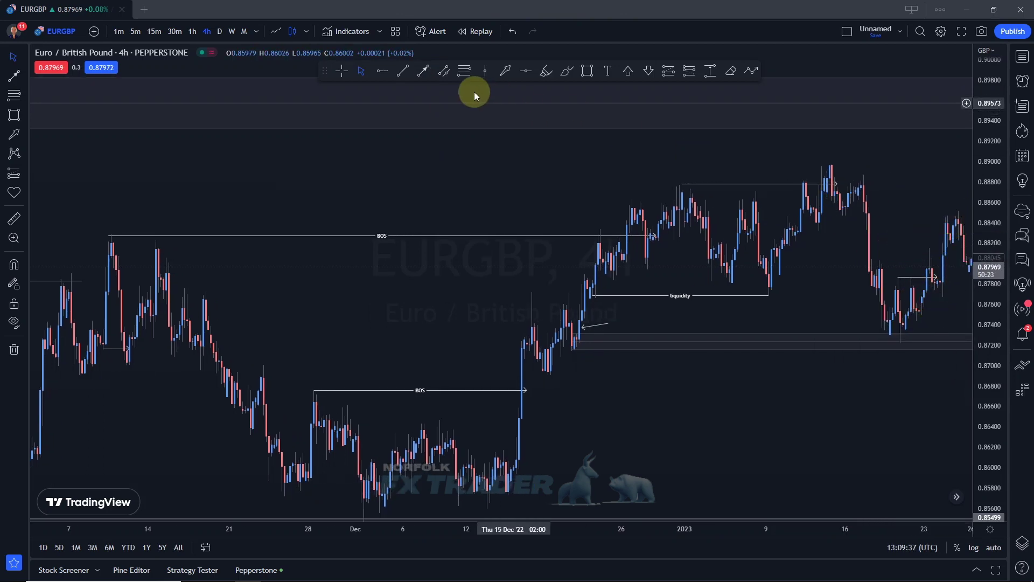
{"action": "left_click", "coordinate": [423, 70]}
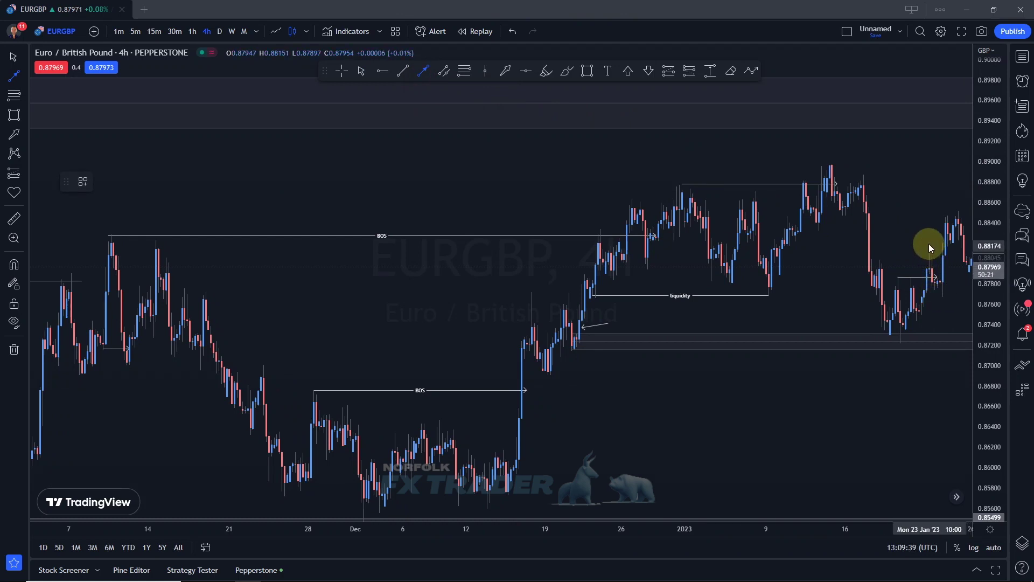
{"action": "left_click", "coordinate": [948, 246]}
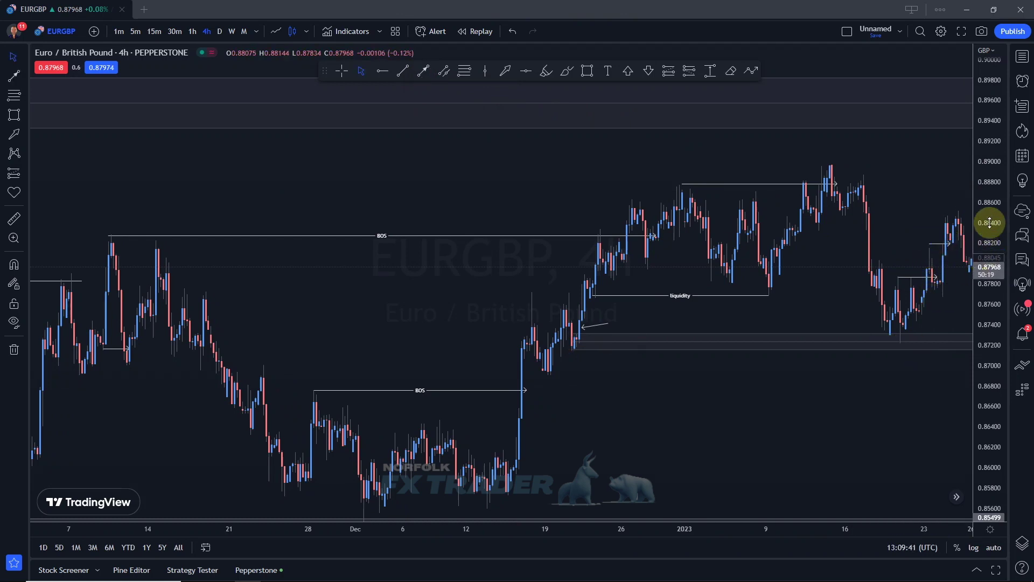
- Place a vertical line on the 3 February 2023 candle that reaches into the upper supply zone
{"action": "left_click_drag", "start_coordinate": [1001, 259], "coordinate": [879, 411]}
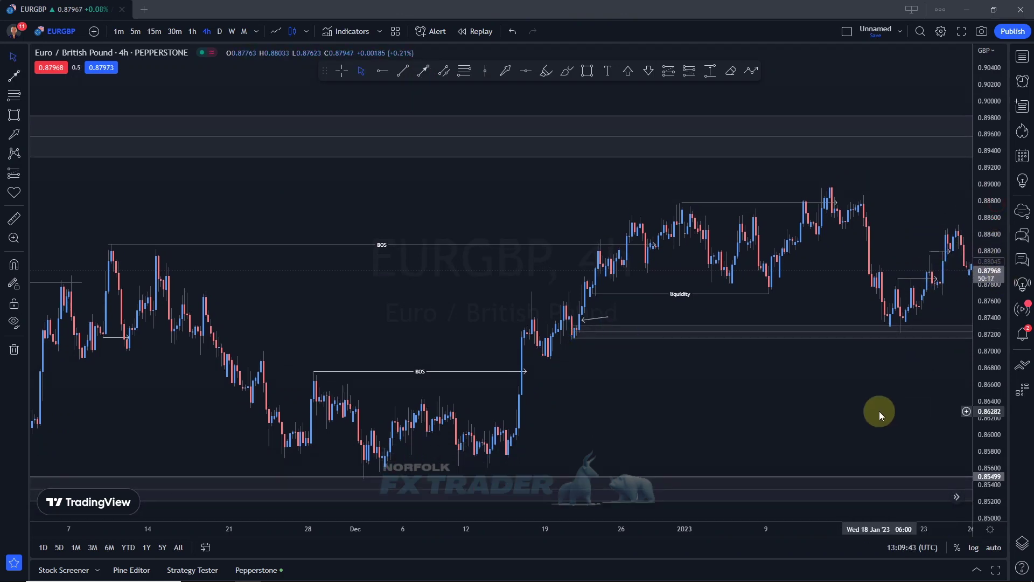
{"action": "left_click", "coordinate": [598, 339]}
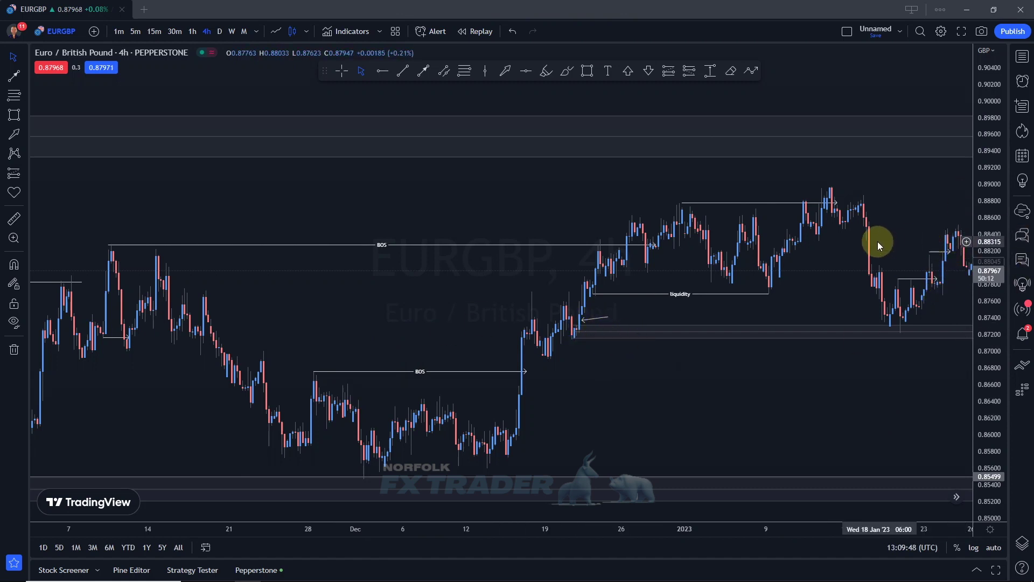
{"action": "left_click_drag", "start_coordinate": [867, 242], "coordinate": [857, 241]}
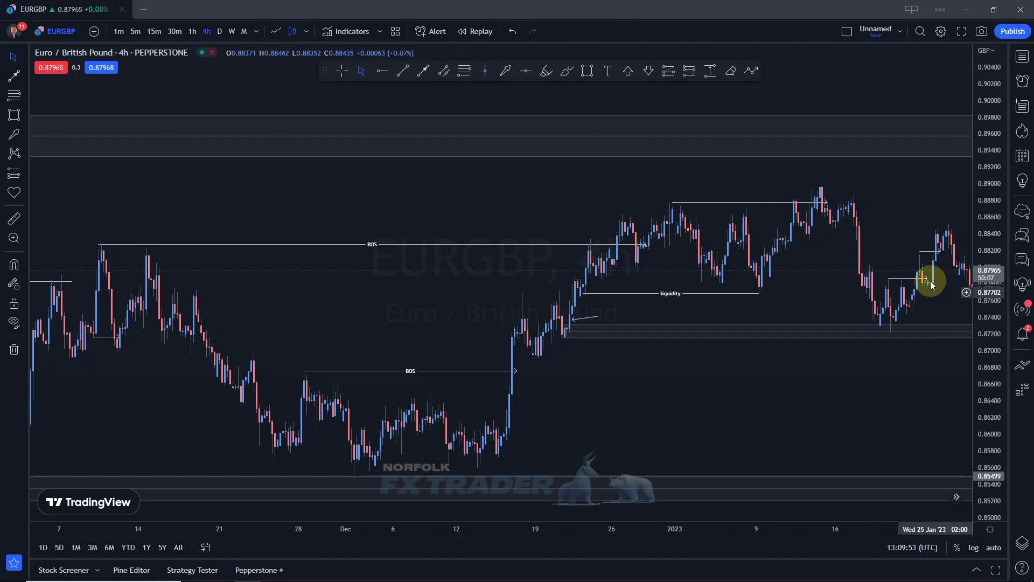
{"action": "left_click_drag", "start_coordinate": [956, 295], "coordinate": [918, 298]}
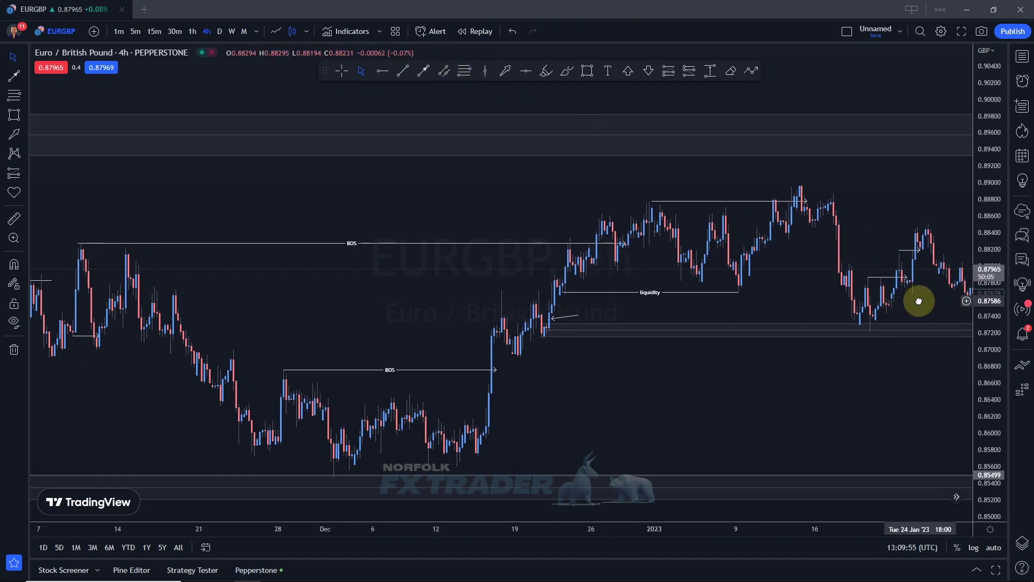
{"action": "left_click_drag", "start_coordinate": [930, 158], "coordinate": [838, 194]}
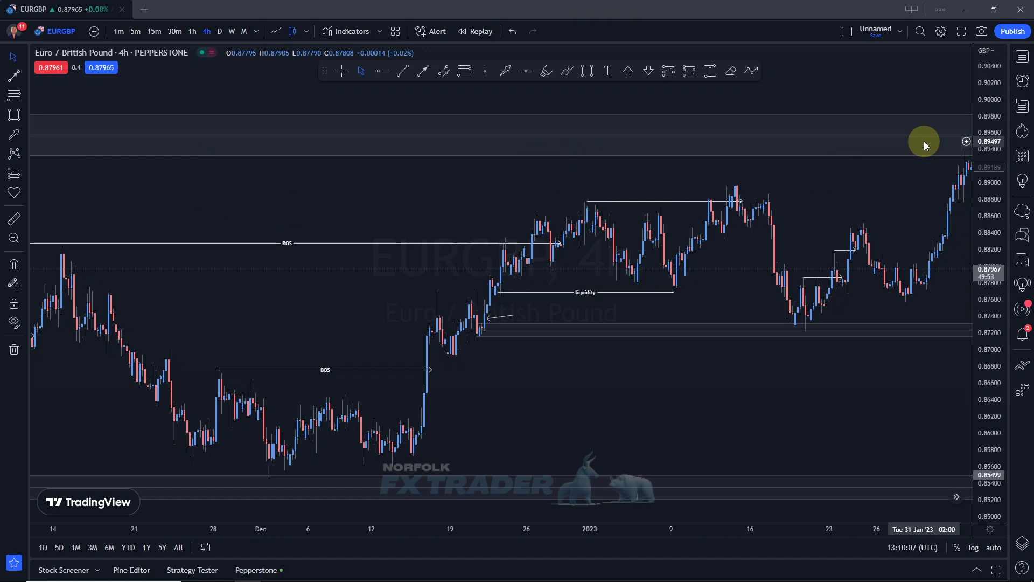
{"action": "left_click_drag", "start_coordinate": [919, 185], "coordinate": [903, 187]}
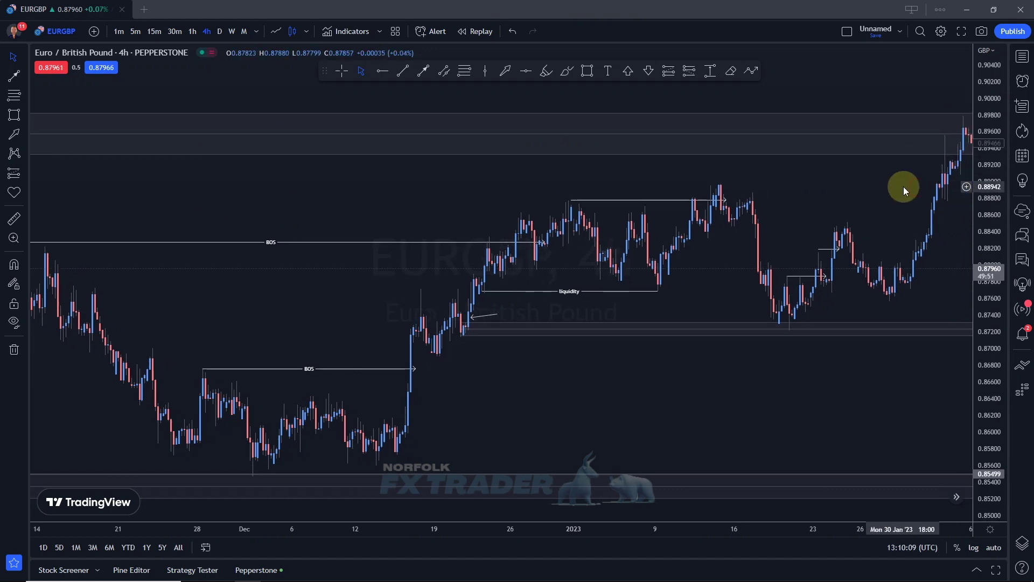
{"action": "scroll", "coordinate": [903, 186], "scroll_direction": "up", "scroll_amount": 3}
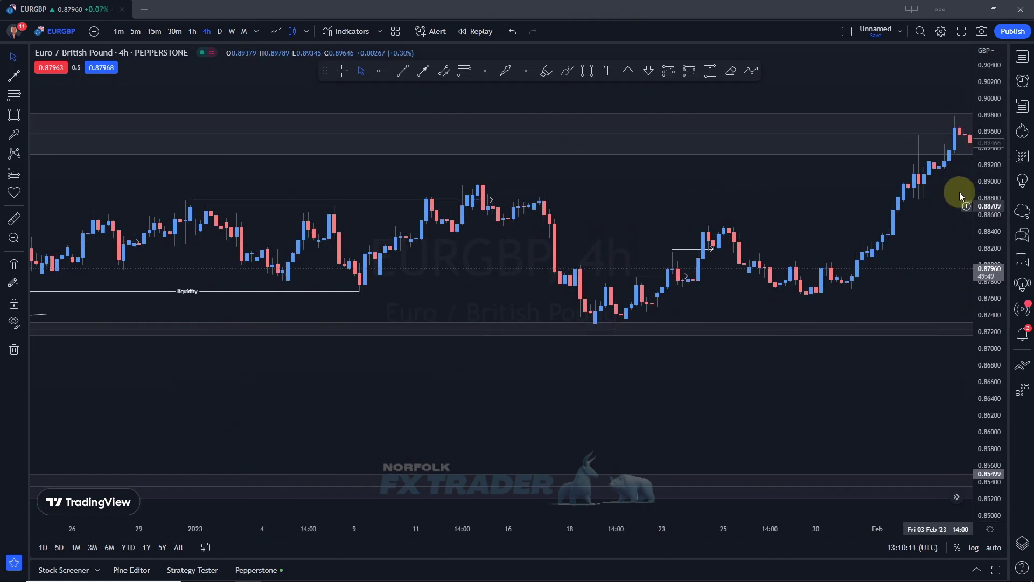
{"action": "left_click", "coordinate": [484, 71]}
{"action": "left_click", "coordinate": [951, 110]}
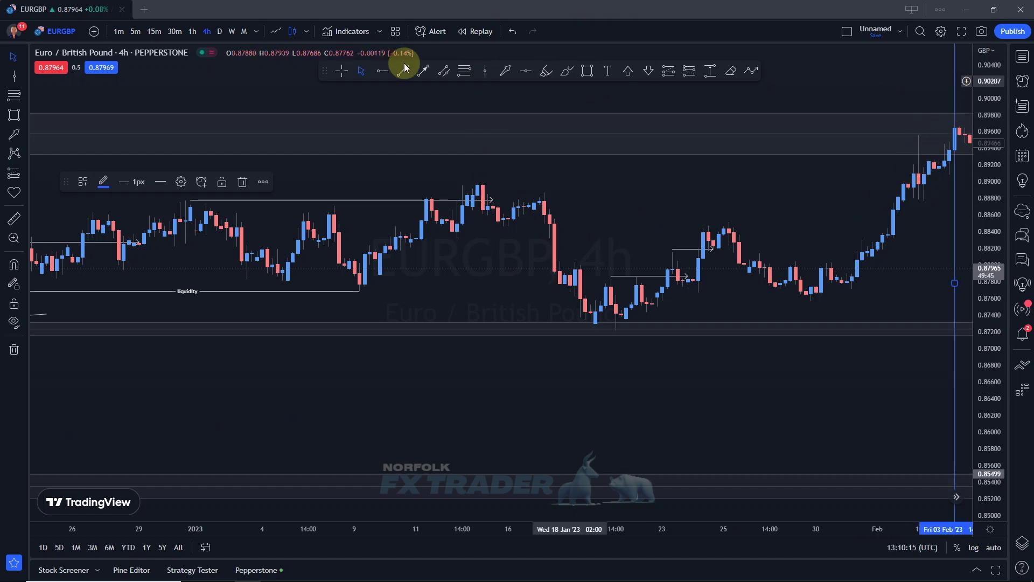
- Switch to the 30-minute timeframe, go to the vertical line on 3 February 2023 and delete it
{"action": "left_click", "coordinate": [178, 35]}
{"action": "scroll", "coordinate": [536, 260], "scroll_direction": "down", "scroll_amount": 12}
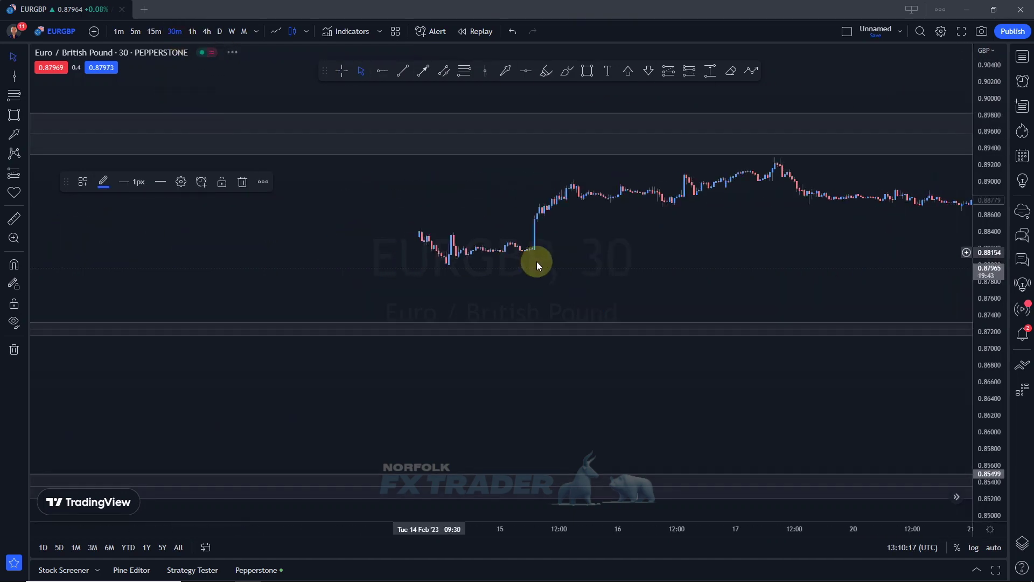
{"action": "left_click_drag", "start_coordinate": [363, 202], "coordinate": [967, 249]}
{"action": "left_click_drag", "start_coordinate": [990, 172], "coordinate": [839, 115]}
{"action": "scroll", "coordinate": [778, 243], "scroll_direction": "up", "scroll_amount": 6}
{"action": "left_click_drag", "start_coordinate": [628, 249], "coordinate": [624, 326]}
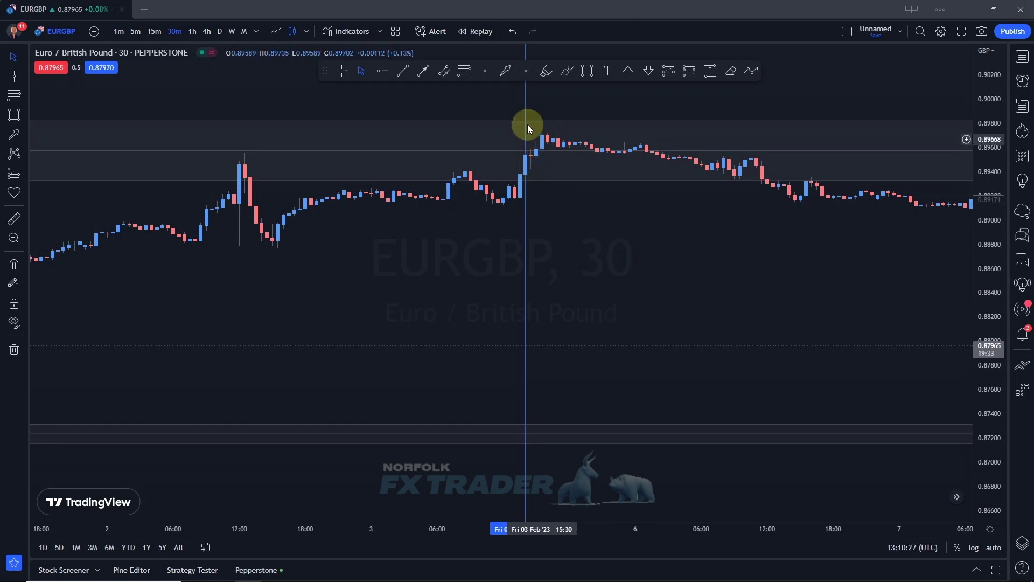
{"action": "left_click", "coordinate": [526, 90]}
{"action": "key", "text": "Delete"}
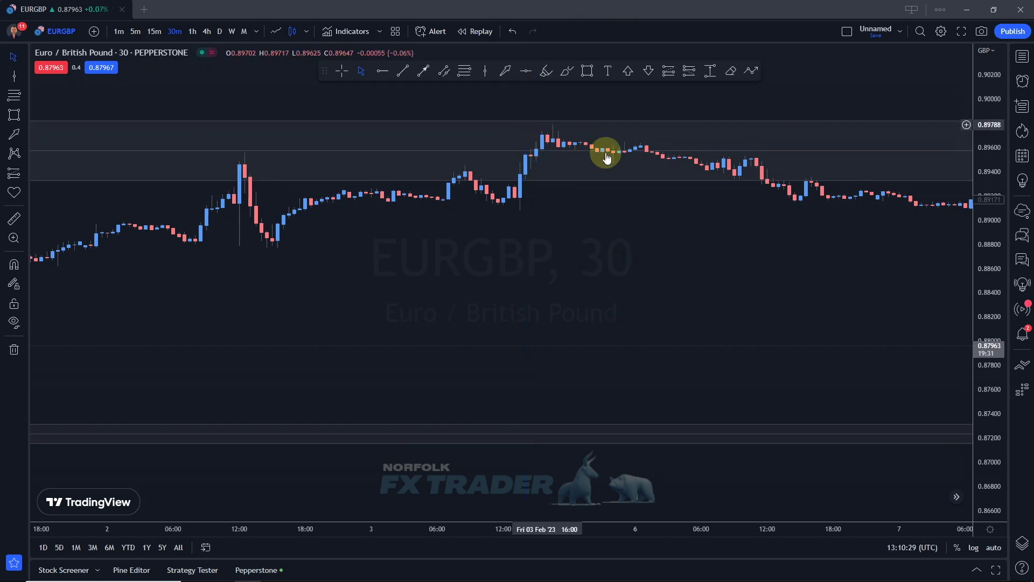
- Draw a horizontal arrow at about 0.89094 from the 3 February 2023 13:30 low to 7 February 2023 03:00
{"action": "left_click_drag", "start_coordinate": [484, 196], "coordinate": [505, 160]}
{"action": "left_click_drag", "start_coordinate": [472, 227], "coordinate": [471, 240]}
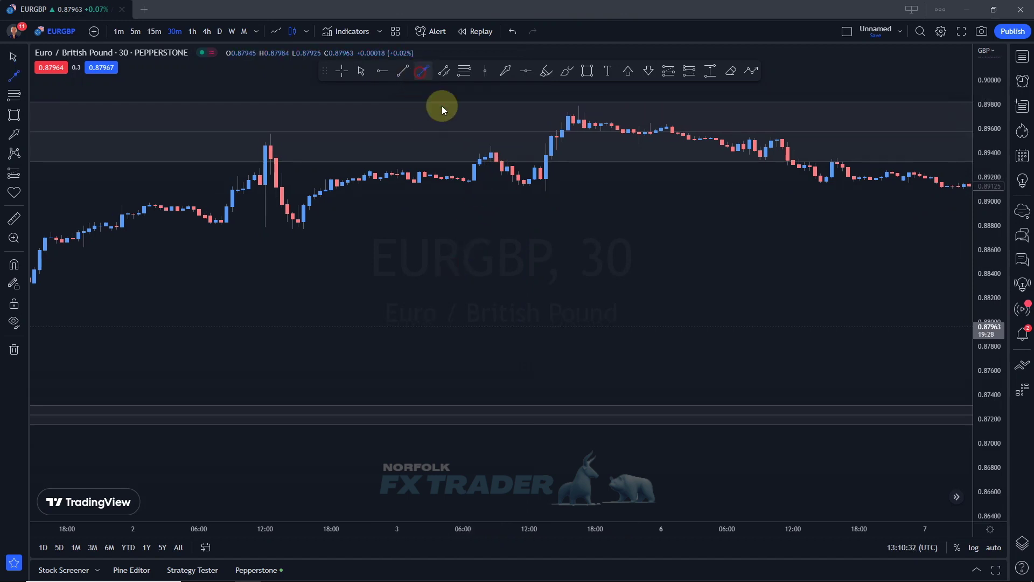
{"action": "left_click", "coordinate": [545, 190]}
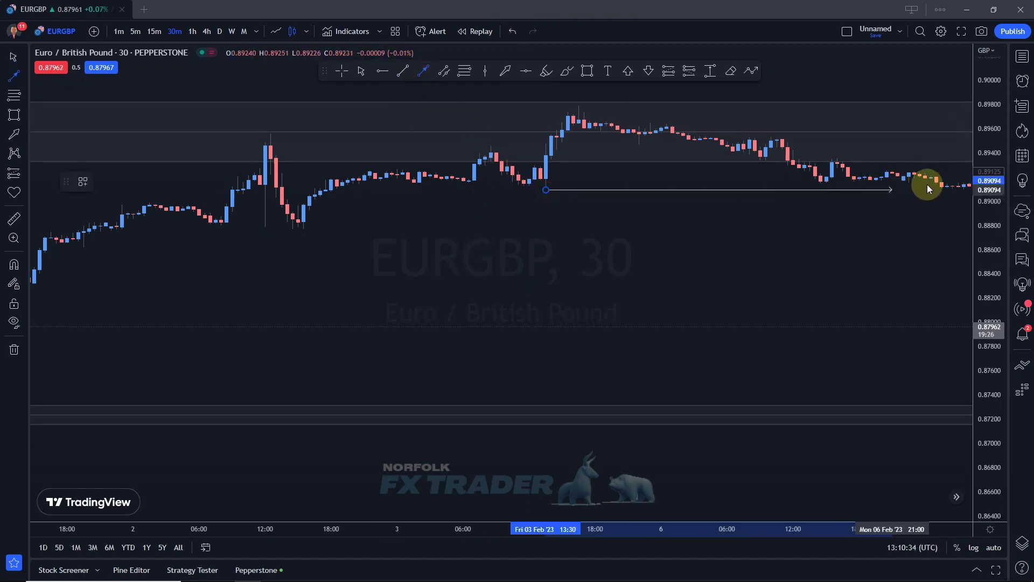
{"action": "left_click", "coordinate": [958, 188]}
- Extend the end of the horizontal arrow under the supply zone to 7 February 2023 19:00
{"action": "scroll", "coordinate": [667, 302], "scroll_direction": "down", "scroll_amount": 4}
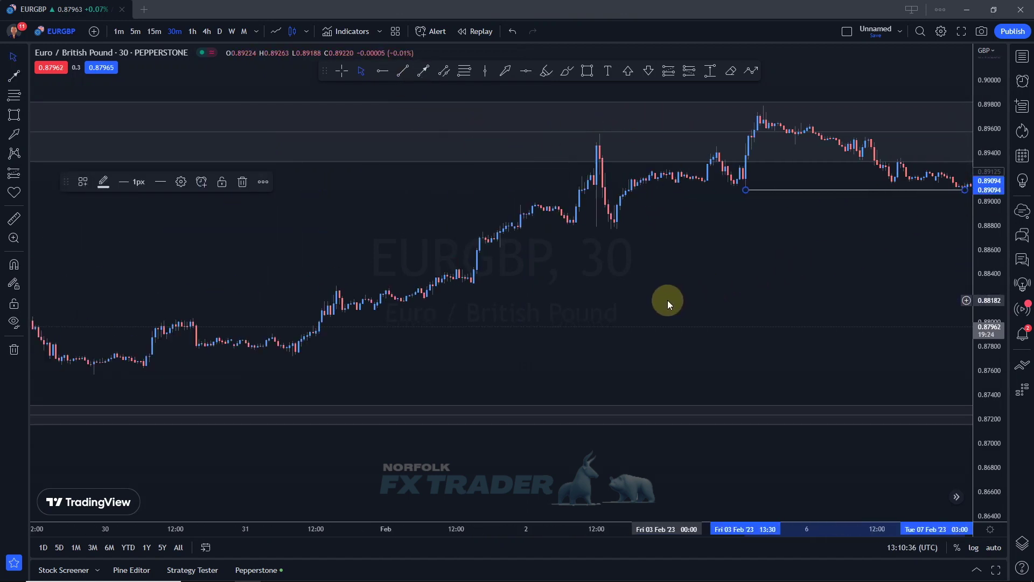
{"action": "left_click_drag", "start_coordinate": [702, 310], "coordinate": [640, 318]}
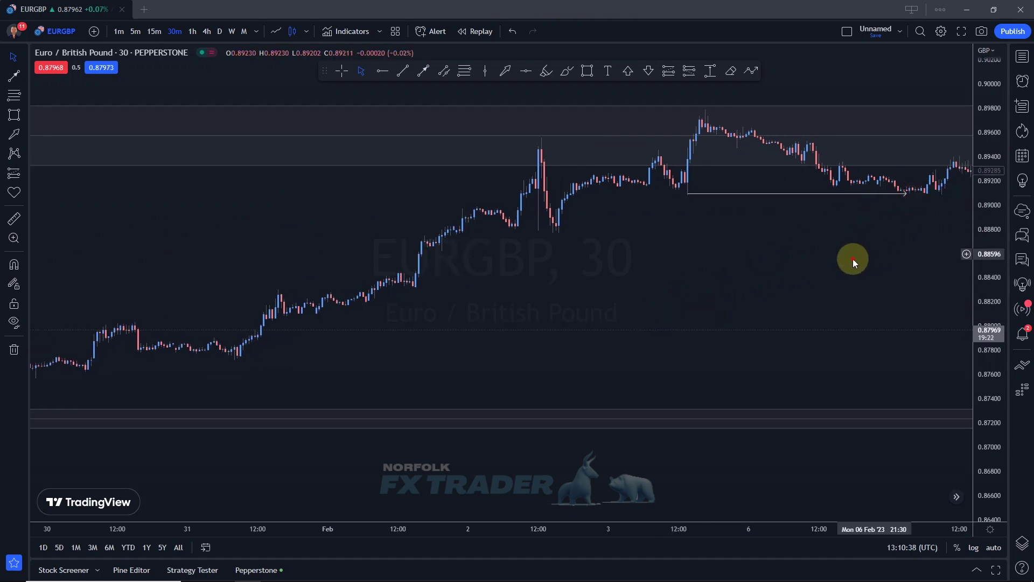
{"action": "left_click_drag", "start_coordinate": [854, 260], "coordinate": [729, 264]}
{"action": "left_click_drag", "start_coordinate": [808, 199], "coordinate": [900, 199]}
{"action": "left_click", "coordinate": [897, 249]}
{"action": "left_click_drag", "start_coordinate": [990, 228], "coordinate": [976, 96]}
{"action": "left_click_drag", "start_coordinate": [746, 326], "coordinate": [676, 368]}
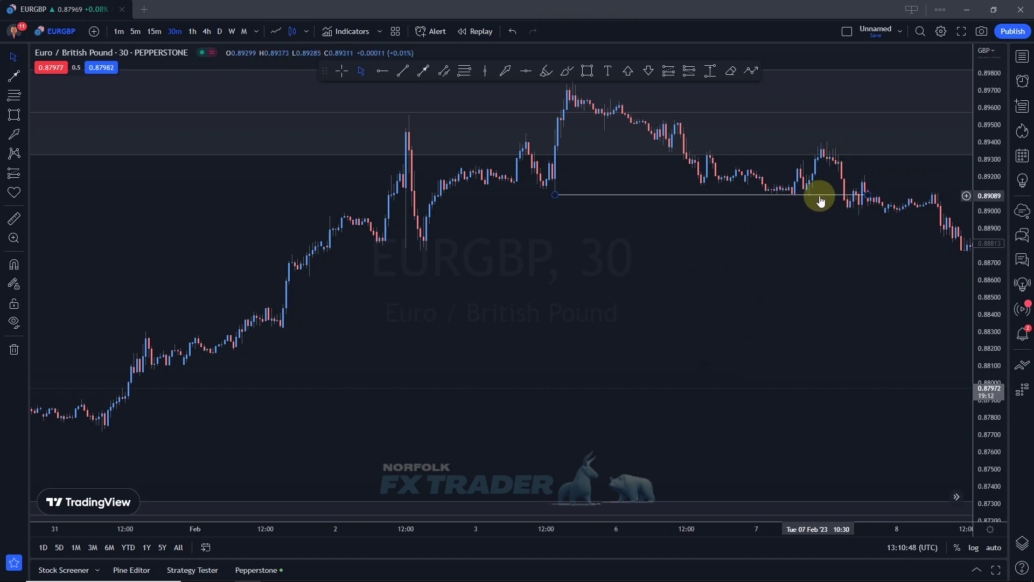
- Draw a short arrow pointing at the 7 February 2023 bearish candle that breaks the low, at about 0.8922
{"action": "left_click", "coordinate": [423, 70]}
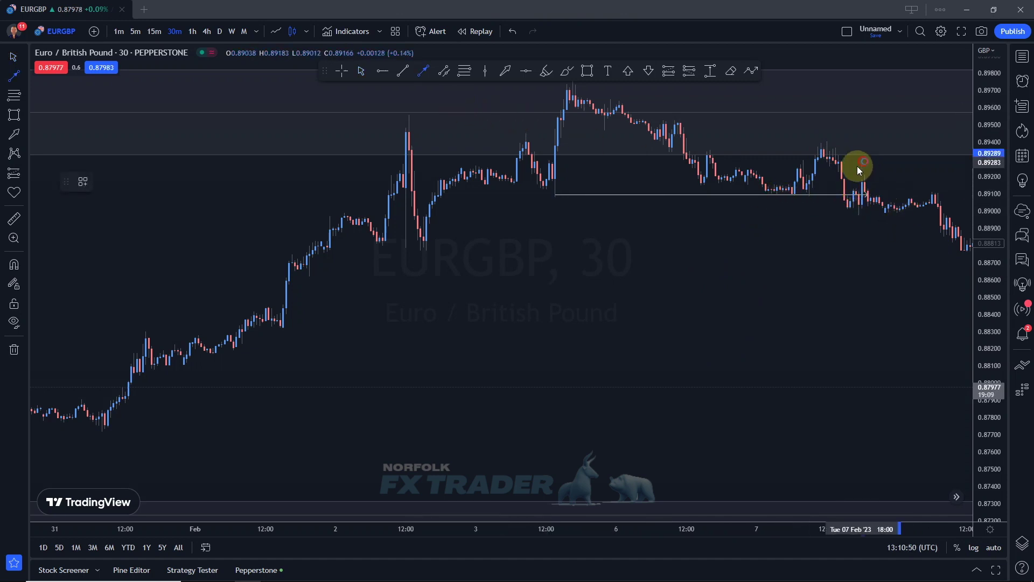
{"action": "left_click", "coordinate": [865, 194]}
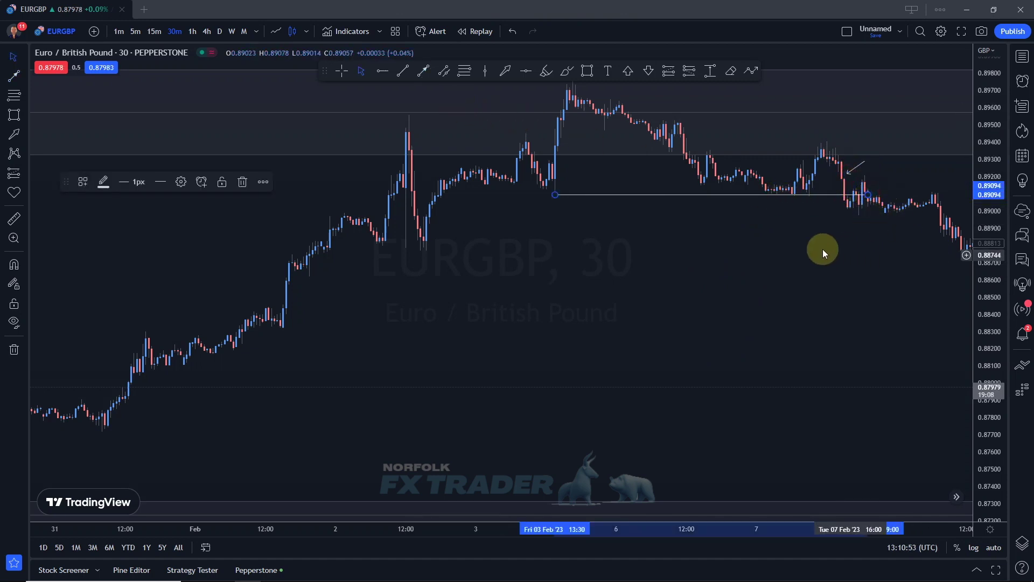
- Draw a horizontal trend line at 0.89351 from 6 February 2023 16:00 to 7 February 12:30 and apply the Manipulation template
{"action": "left_click", "coordinate": [403, 70]}
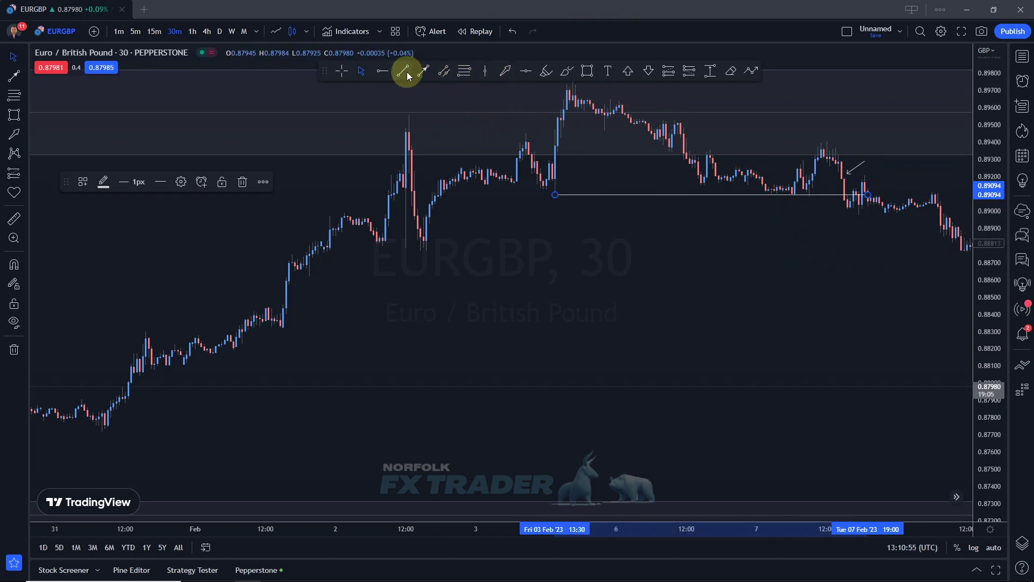
{"action": "left_click", "coordinate": [710, 150]}
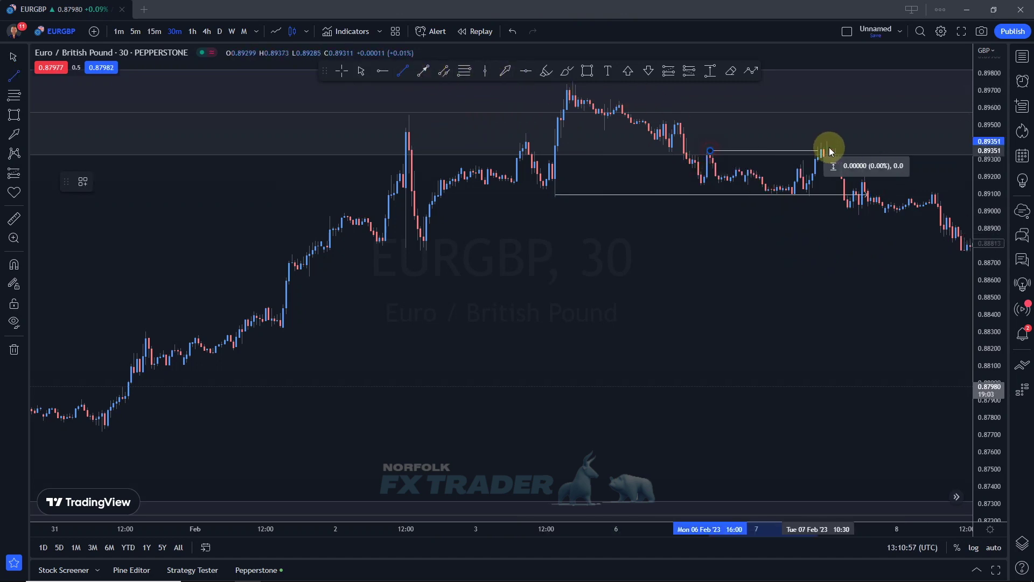
{"action": "left_click", "coordinate": [830, 151]}
{"action": "left_click", "coordinate": [83, 183]}
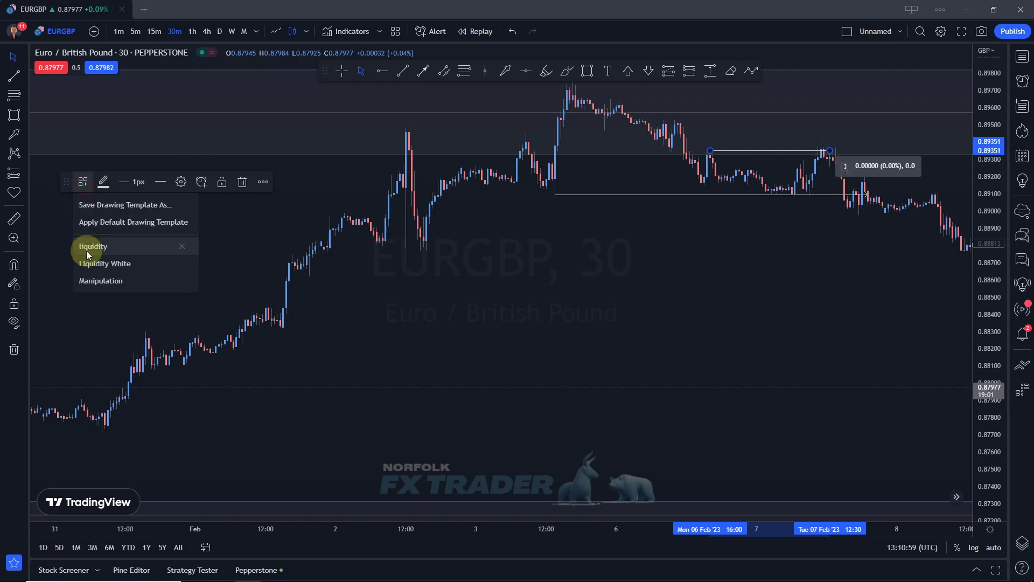
{"action": "left_click", "coordinate": [91, 279]}
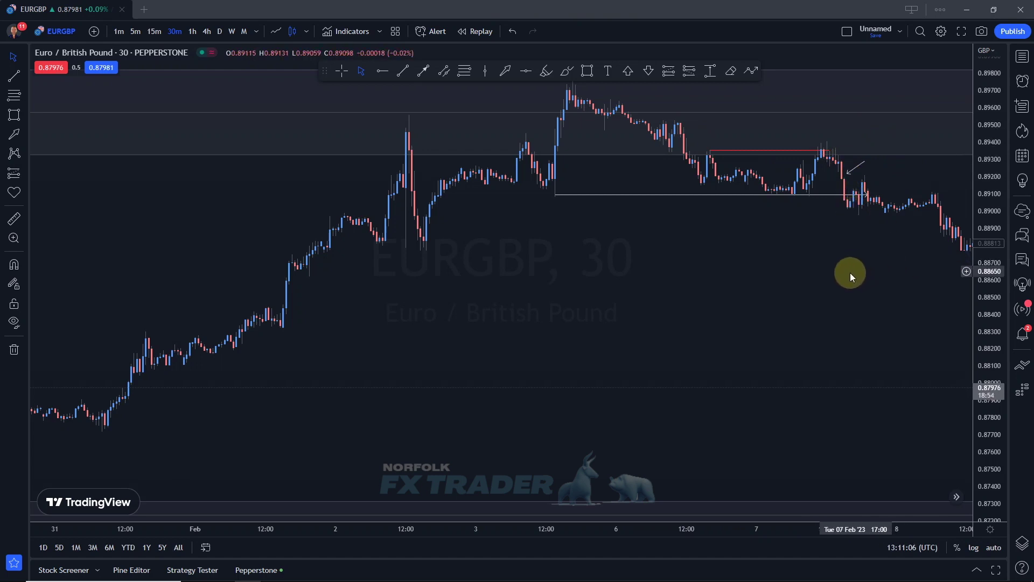
- Draw a parallel channel zone between about 0.8937 and 0.8922, starting at 13:30 on 7 February 2023
{"action": "scroll", "coordinate": [850, 272], "scroll_direction": "up", "scroll_amount": 5}
{"action": "left_click_drag", "start_coordinate": [673, 140], "coordinate": [670, 152]}
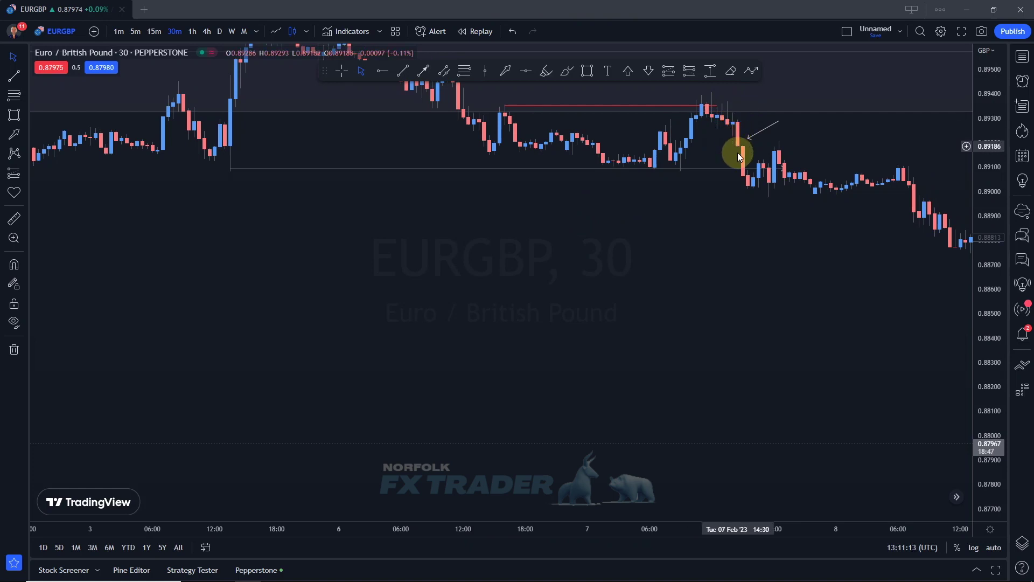
{"action": "left_click", "coordinate": [444, 71]}
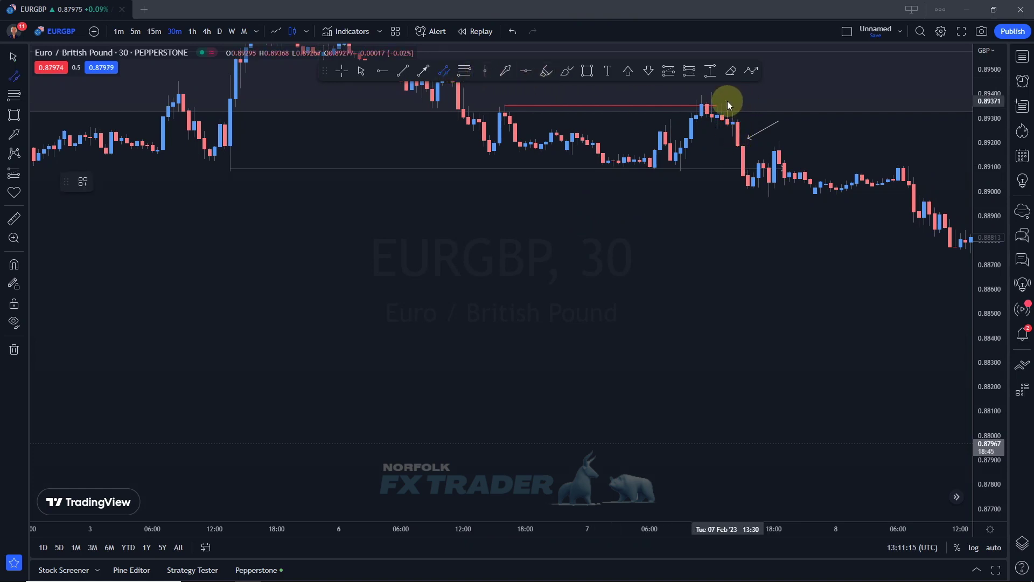
{"action": "left_click", "coordinate": [727, 101]}
{"action": "left_click", "coordinate": [789, 101]}
{"action": "left_click", "coordinate": [784, 138]}
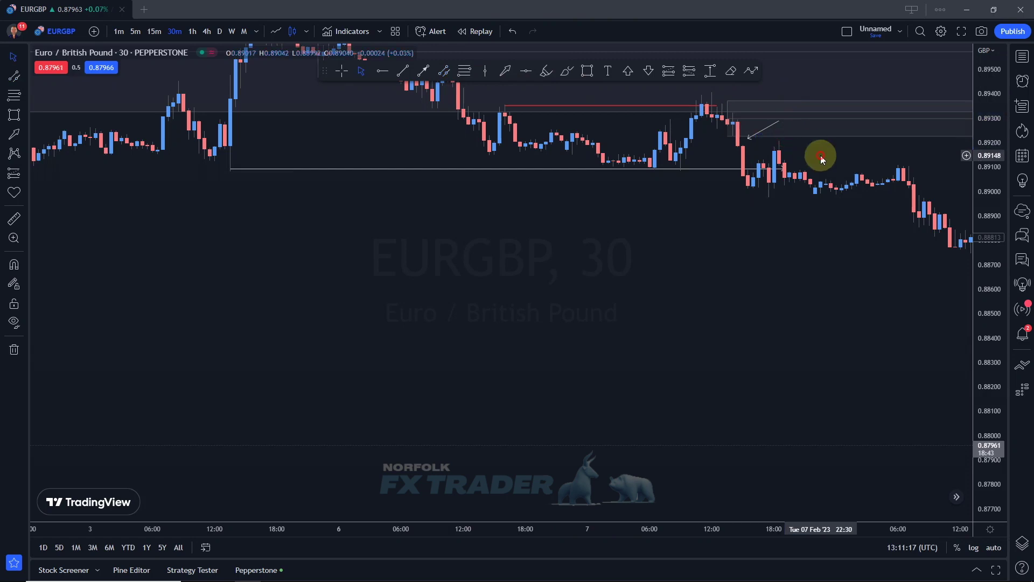
- Start a Short Position drawing on the 30-minute chart
{"action": "left_click", "coordinate": [688, 69]}
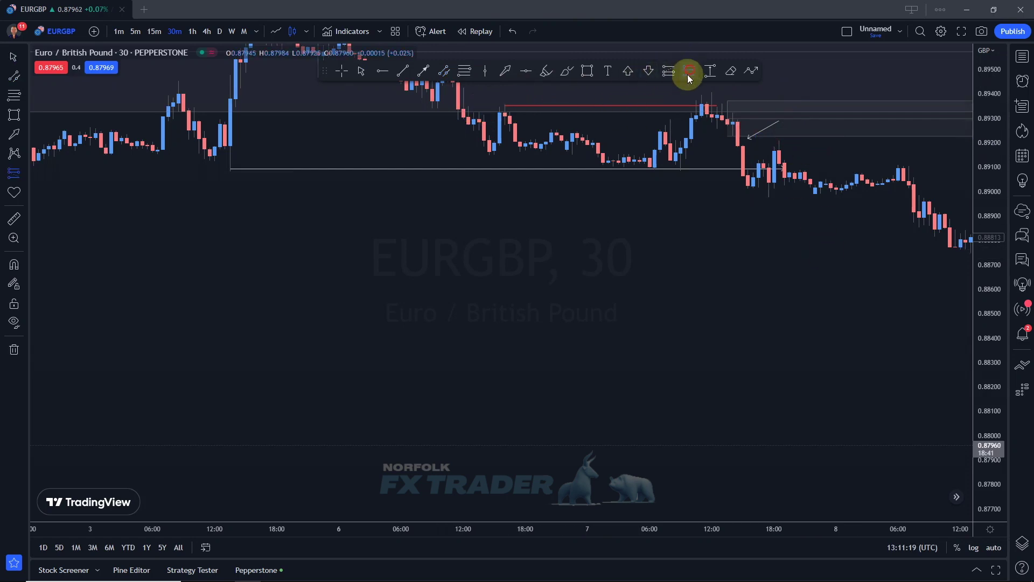
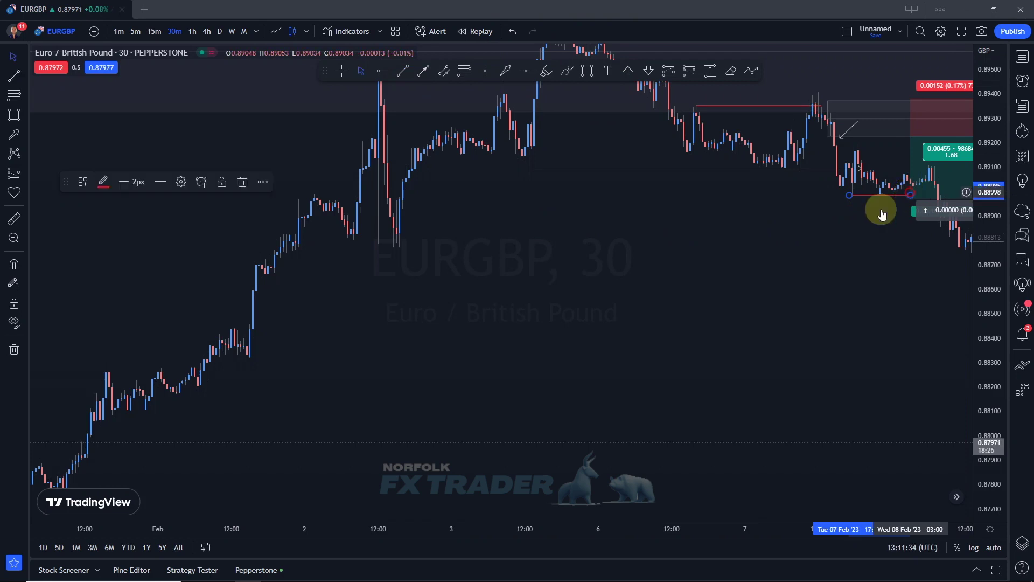
- Apply the Liquidity White template to the short horizontal trend line beneath the lows of 7 to 8 February 2023
{"action": "left_click", "coordinate": [83, 183]}
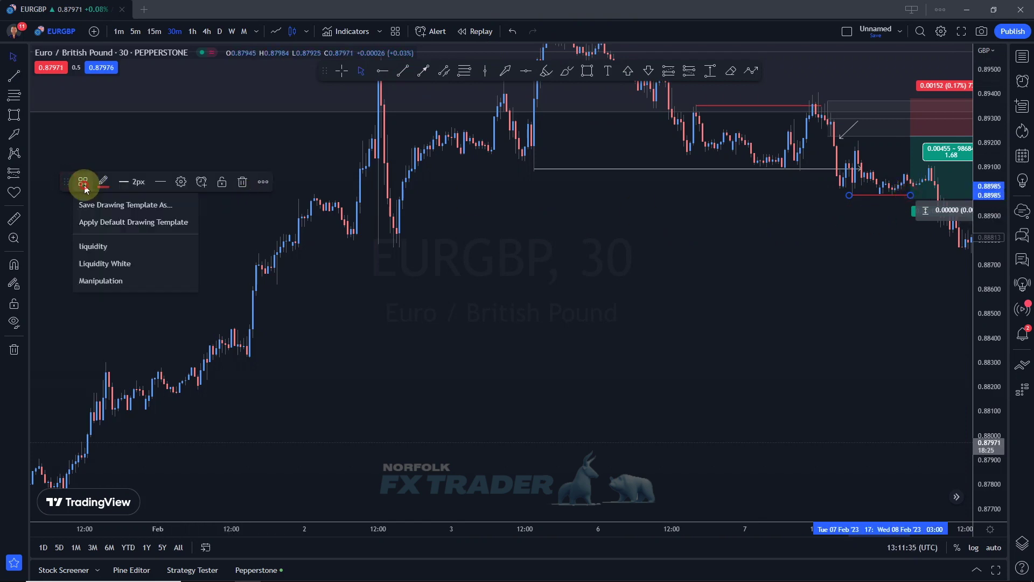
{"action": "left_click", "coordinate": [129, 263]}
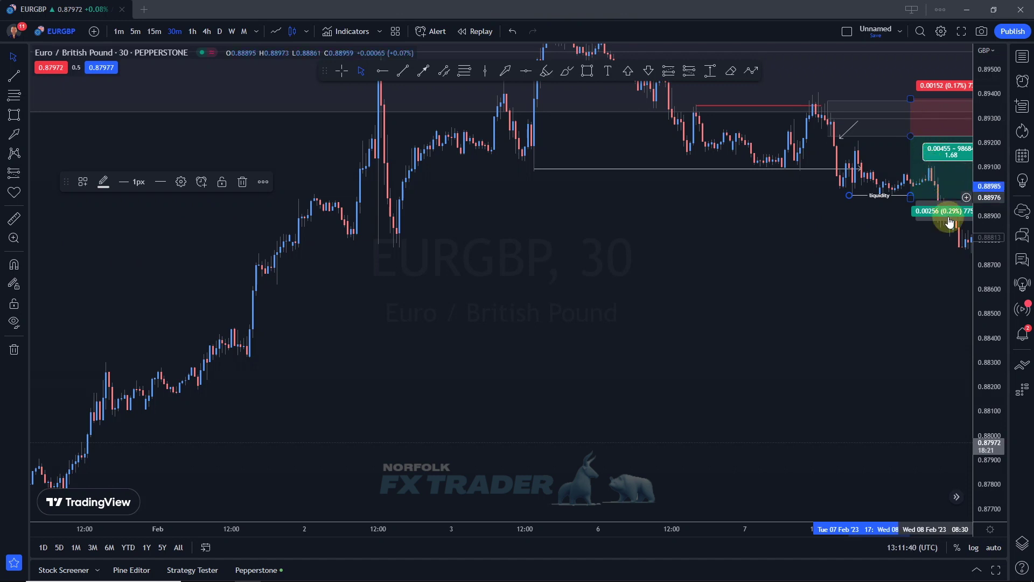
{"action": "scroll", "coordinate": [746, 351], "scroll_direction": "down", "scroll_amount": 3}
{"action": "left_click", "coordinate": [796, 332]}
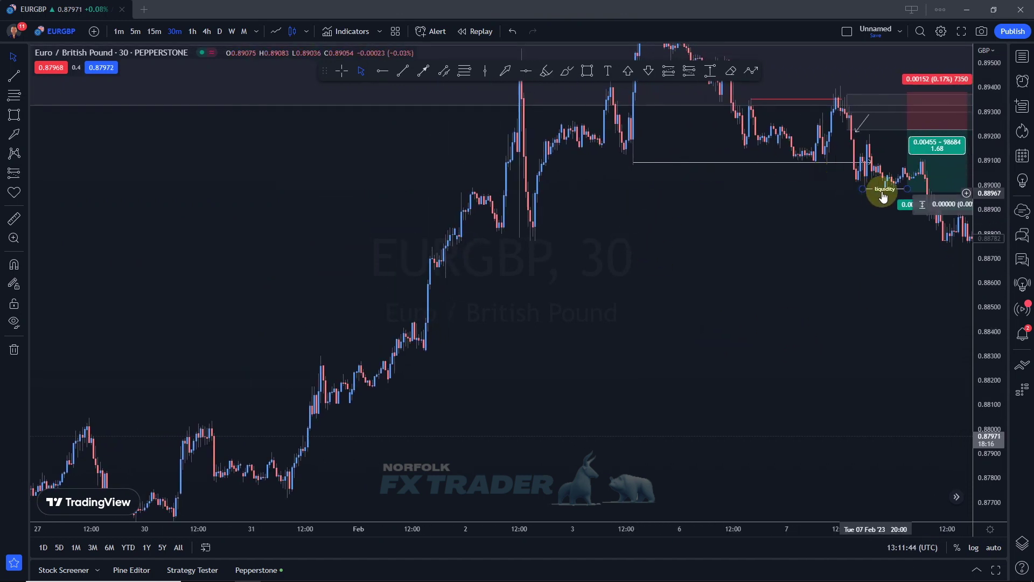
- Reposition the liquidity line at 0.88769, running from 2 February 2023 13:30 to 8 February 16:30
{"action": "left_click_drag", "start_coordinate": [881, 192], "coordinate": [967, 242]}
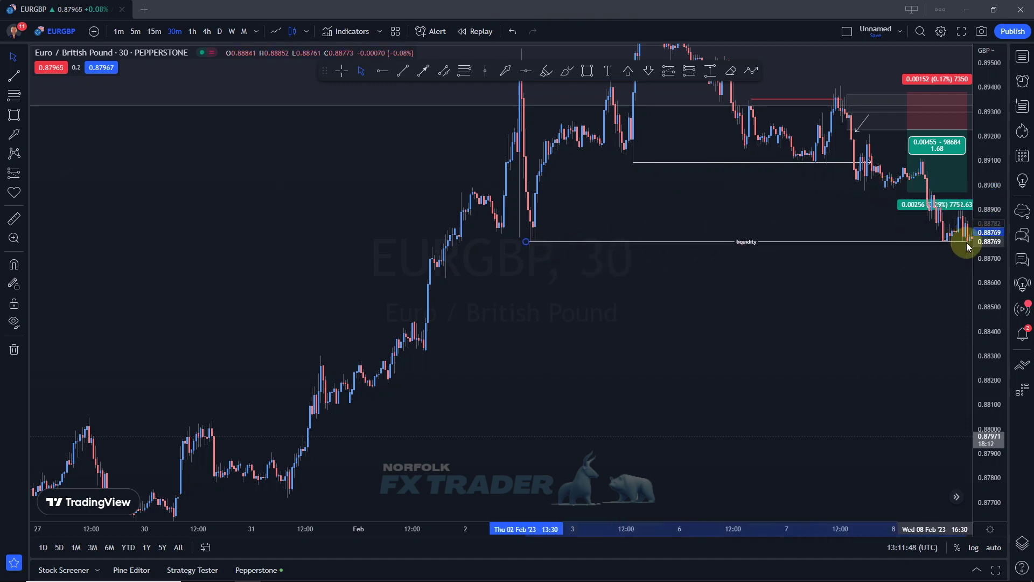
{"action": "left_click", "coordinate": [966, 242]}
{"action": "left_click", "coordinate": [752, 281]}
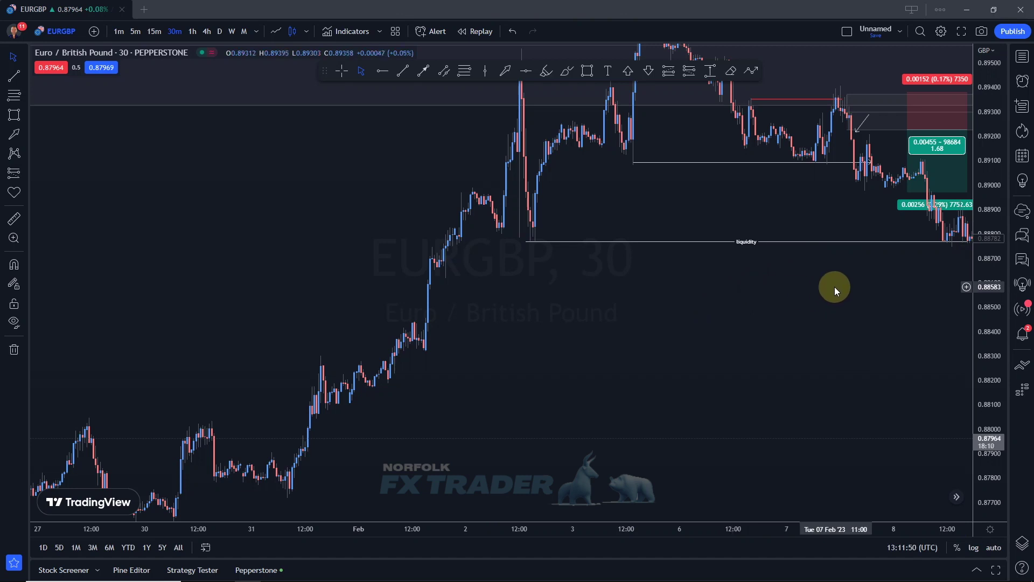
- Extend the short position's profit target down to the liquidity line at 0.88769
{"action": "scroll", "coordinate": [822, 297], "scroll_direction": "down", "scroll_amount": 2}
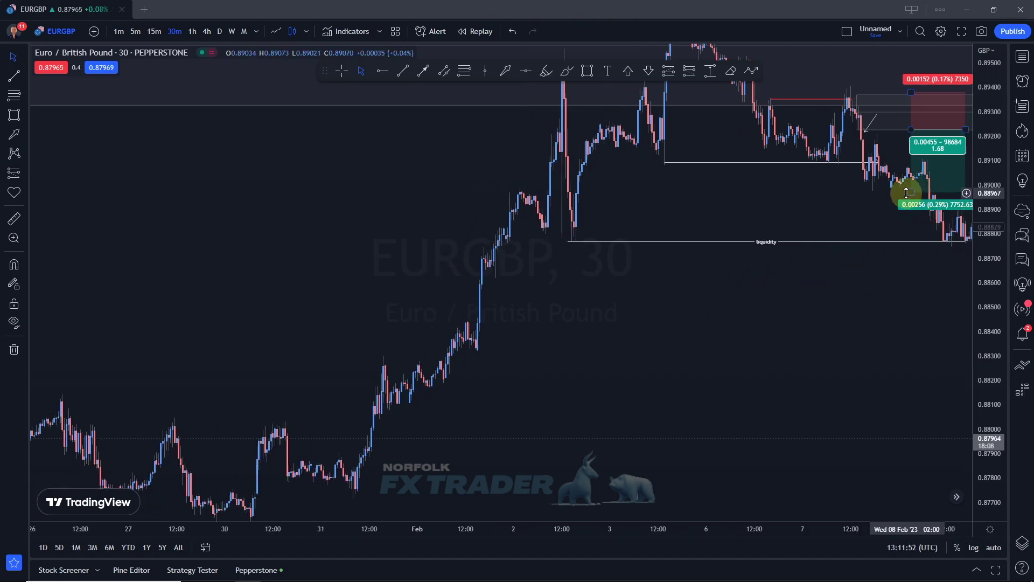
{"action": "left_click_drag", "start_coordinate": [910, 192], "coordinate": [919, 246]}
{"action": "left_click", "coordinate": [848, 301]}
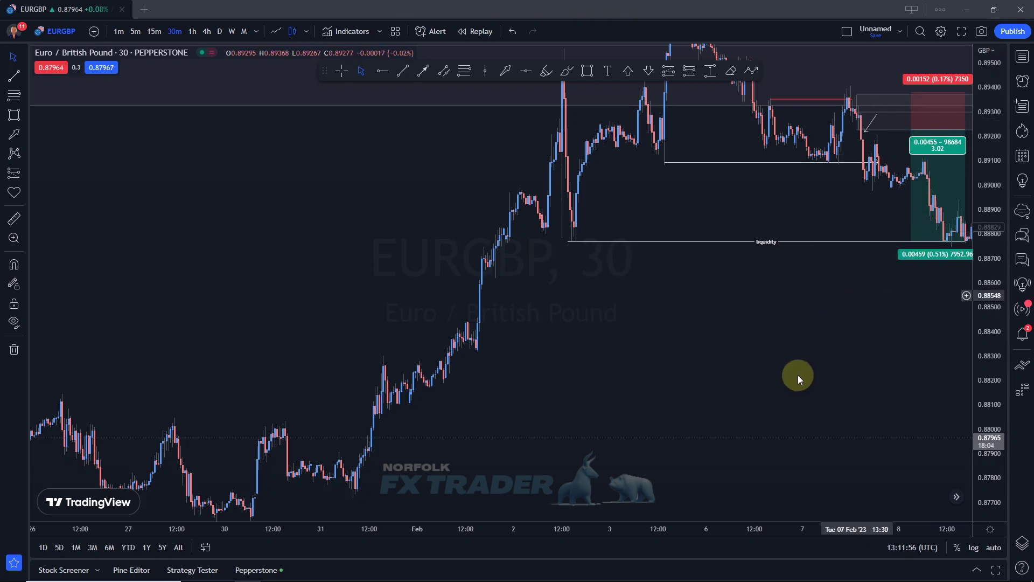
- Extend the end of the liquidity line at 0.88769 to 8 February 2023 23:00
{"action": "scroll", "coordinate": [797, 360], "scroll_direction": "down", "scroll_amount": 2}
{"action": "left_click_drag", "start_coordinate": [784, 349], "coordinate": [771, 348]}
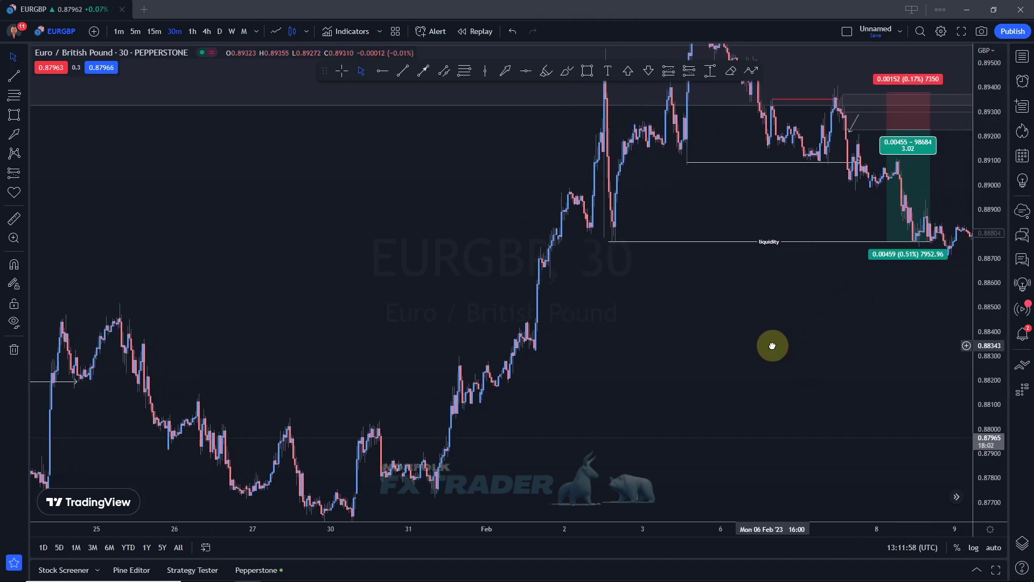
{"action": "left_click", "coordinate": [936, 242]}
{"action": "left_click_drag", "start_coordinate": [936, 242], "coordinate": [951, 241]}
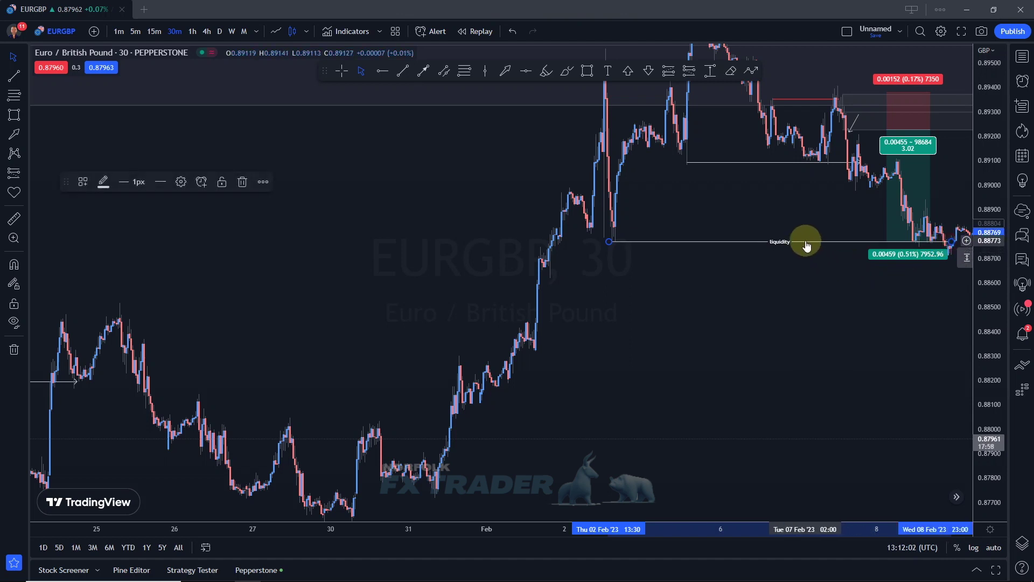
- Lower the whole liquidity line to about 0.8870
{"action": "mouse_move", "coordinate": [805, 242]}
{"action": "left_mouse_down"}
{"action": "mouse_move", "coordinate": [804, 259]}
{"action": "mouse_move", "coordinate": [787, 265]}
{"action": "mouse_move", "coordinate": [802, 261]}
{"action": "left_mouse_up"}
{"action": "mouse_move", "coordinate": [804, 321]}
{"action": "left_mouse_down"}
{"action": "mouse_move", "coordinate": [775, 319]}
{"action": "mouse_move", "coordinate": [802, 312]}
{"action": "left_mouse_up"}
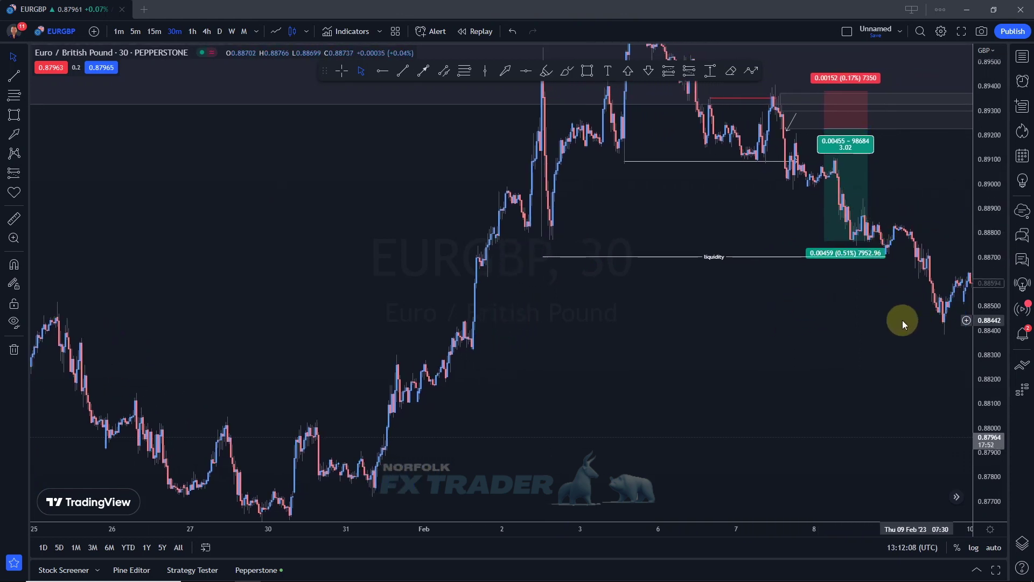
{"action": "left_click_drag", "start_coordinate": [903, 321], "coordinate": [885, 315]}
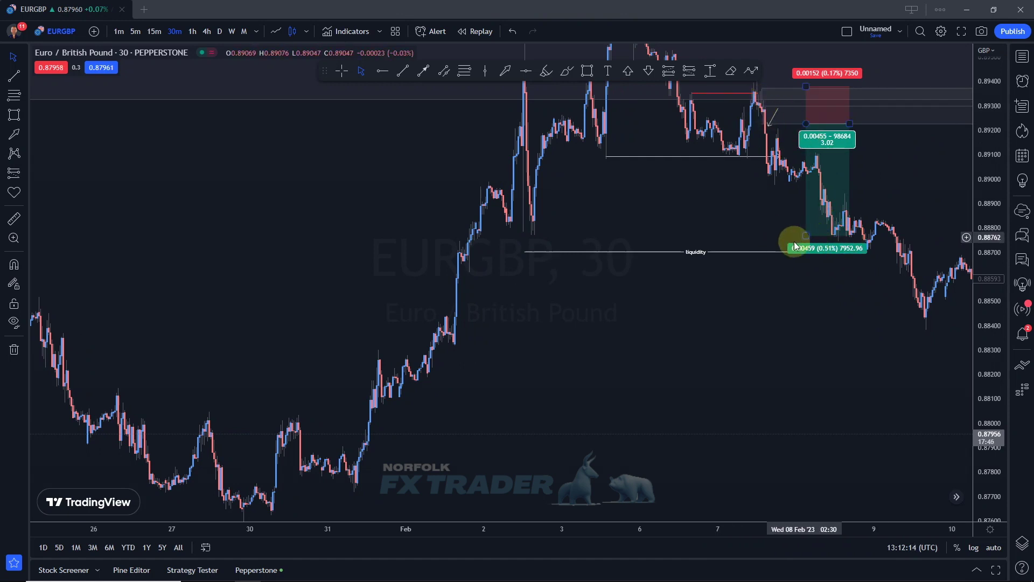
- Move the liquidity line down to about 0.8846, starting on 1 February 2023, and extend its end past the 9 February low
{"action": "left_click_drag", "start_coordinate": [703, 253], "coordinate": [635, 311]}
{"action": "left_click_drag", "start_coordinate": [793, 311], "coordinate": [936, 311]}
{"action": "left_click_drag", "start_coordinate": [764, 354], "coordinate": [754, 355]}
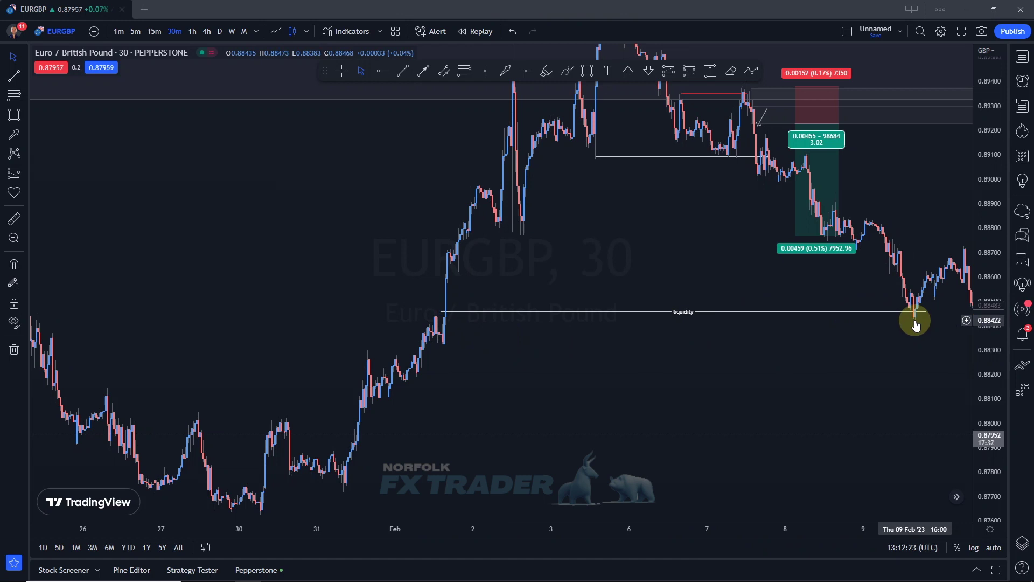
- Draw a descending trend line from 0.89206 on 7 February 2023 18:30 to 0.88846 on 9 February 17:00 and apply the Liquidity White template
{"action": "left_click", "coordinate": [403, 70]}
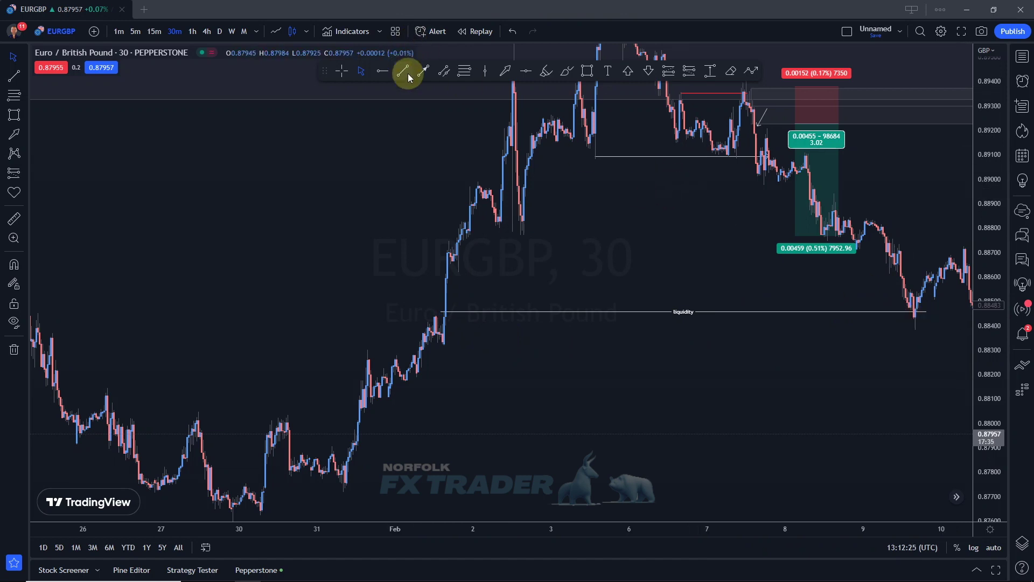
{"action": "left_click", "coordinate": [767, 128]}
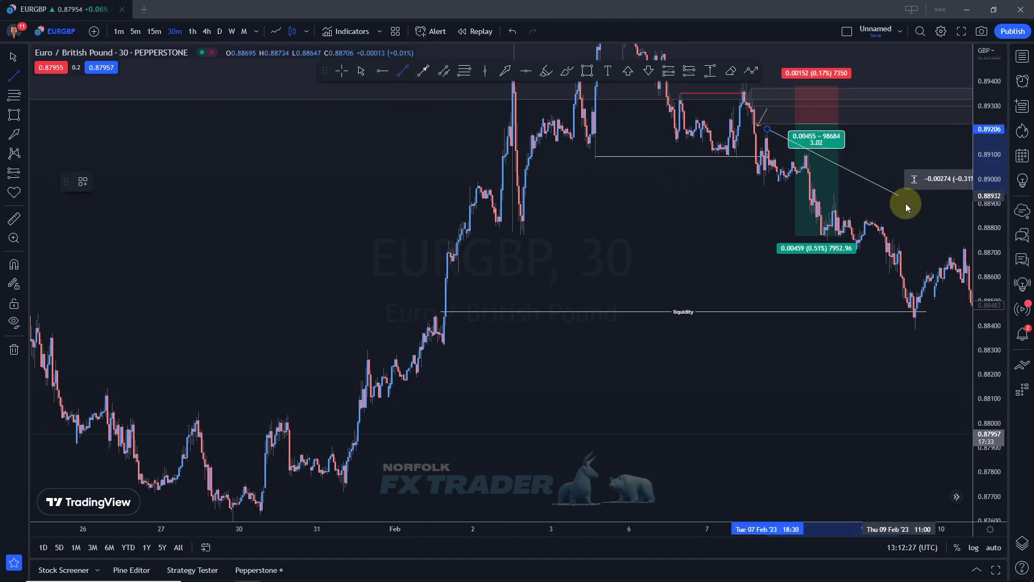
{"action": "left_click", "coordinate": [919, 217]}
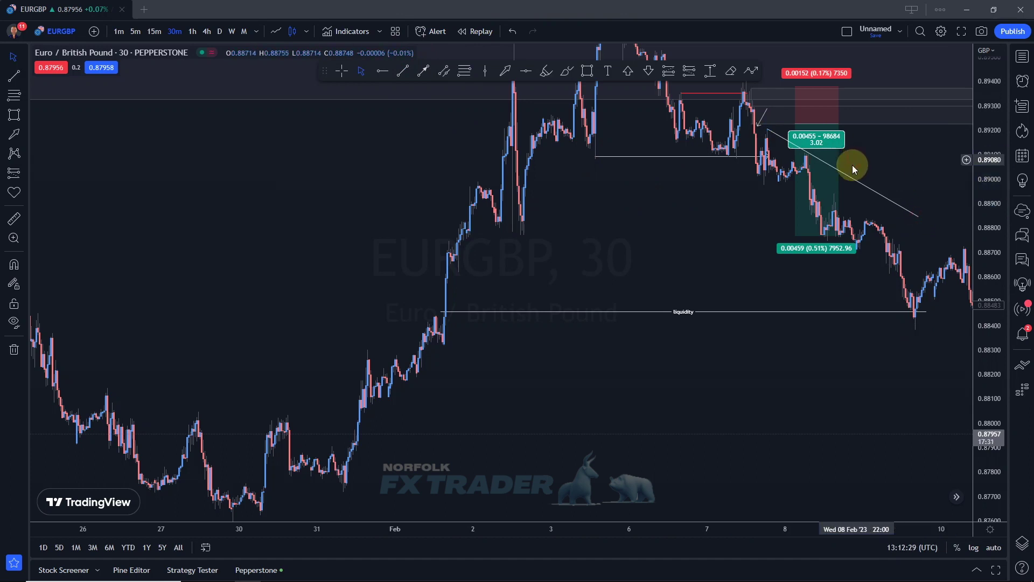
{"action": "left_click", "coordinate": [82, 181]}
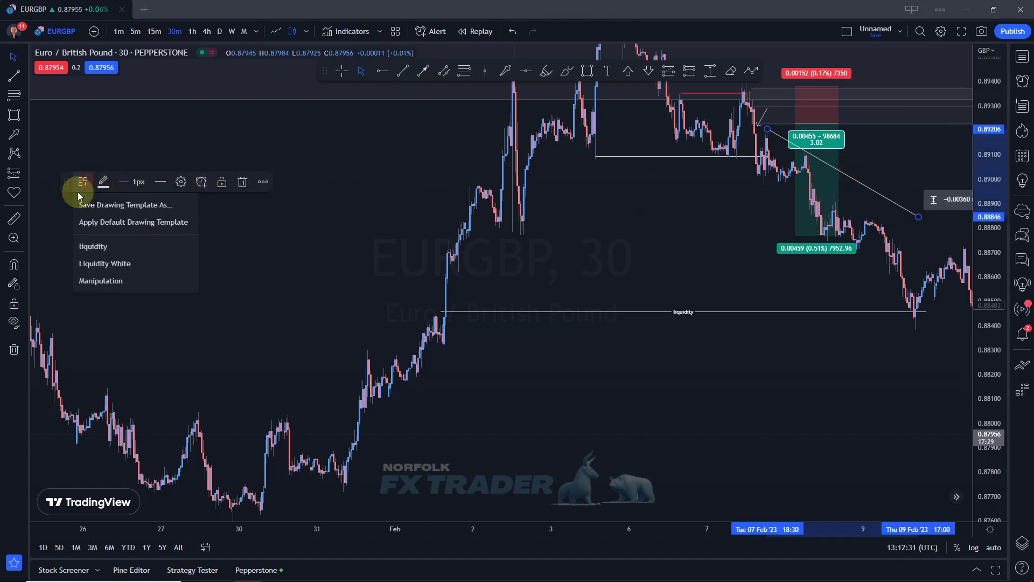
{"action": "left_click", "coordinate": [113, 260]}
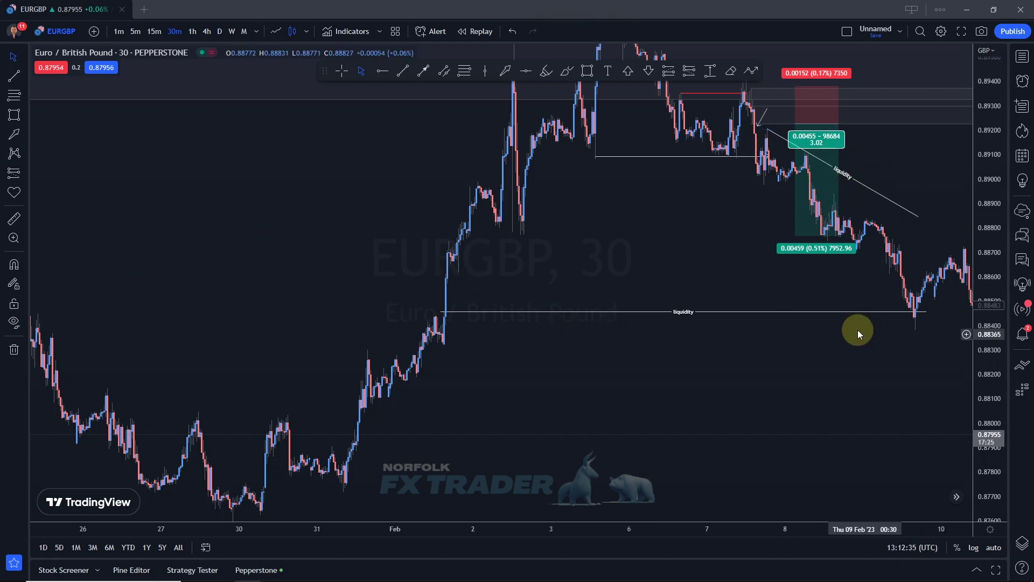
- Extend the short position's profit target down to the liquidity line at about 0.8846
{"action": "left_click_drag", "start_coordinate": [792, 237], "coordinate": [795, 312]}
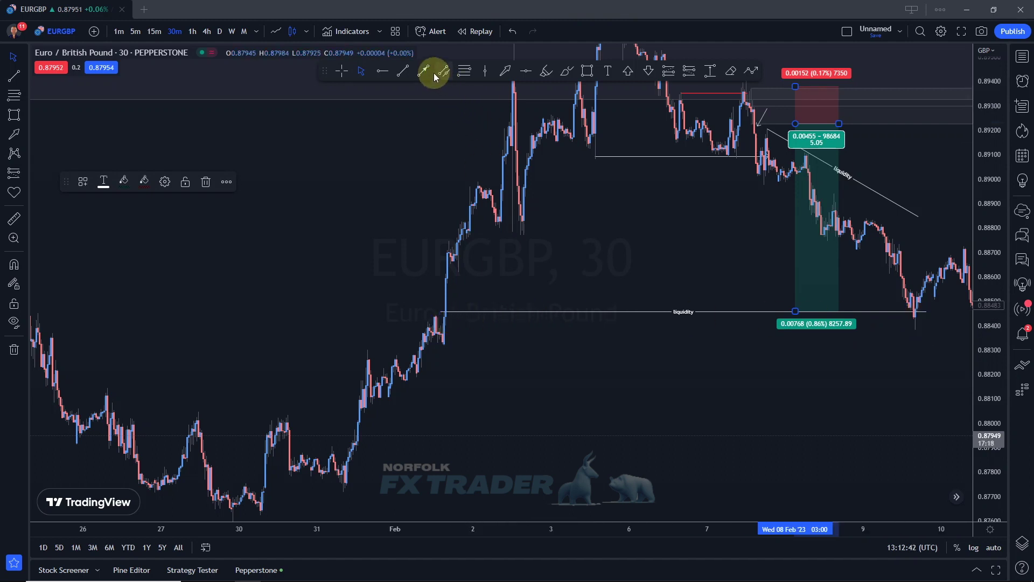
{"action": "left_click", "coordinate": [403, 71]}
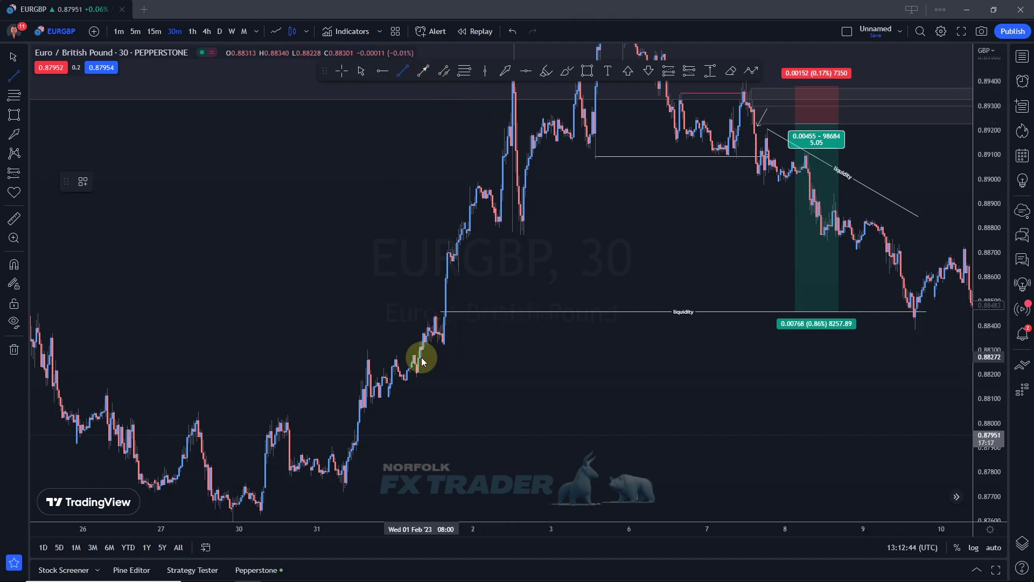
{"action": "scroll", "coordinate": [420, 374], "scroll_direction": "up", "scroll_amount": 3}
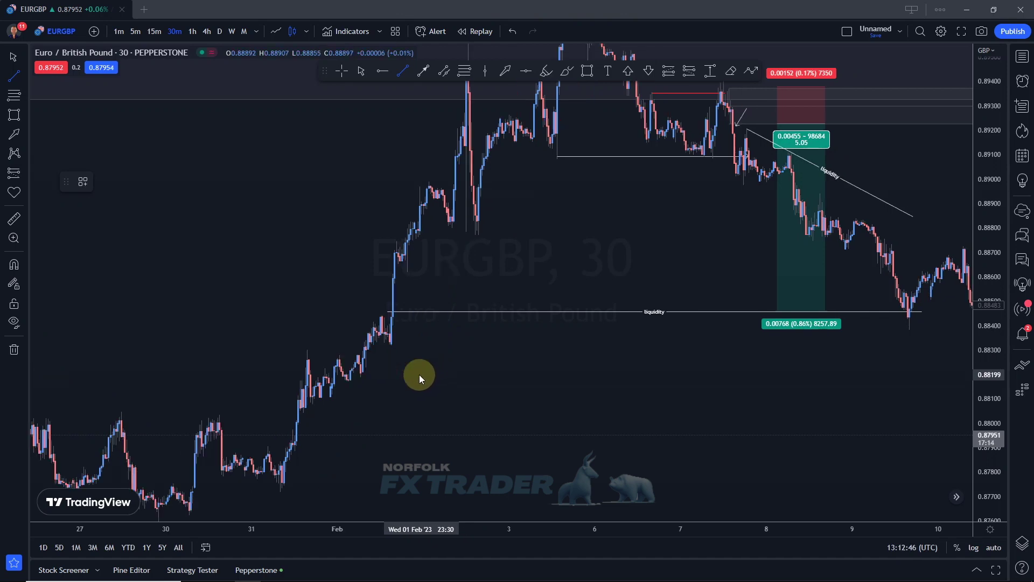
{"action": "left_click", "coordinate": [361, 71]}
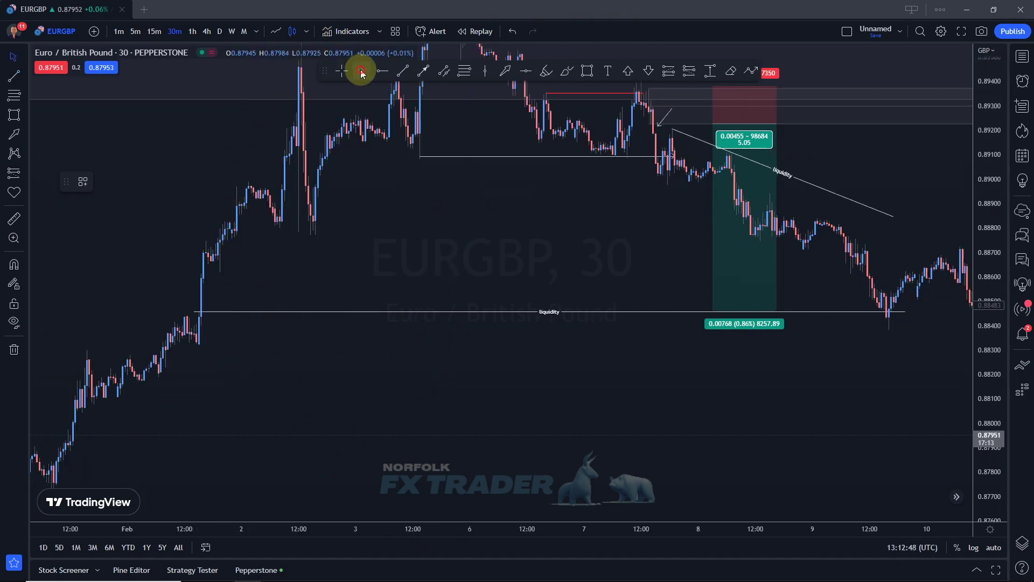
- Draw a horizontal ray at 0.88018 starting from the bullish candle of 31 January 2023 12:30
{"action": "left_click_drag", "start_coordinate": [296, 200], "coordinate": [392, 209]}
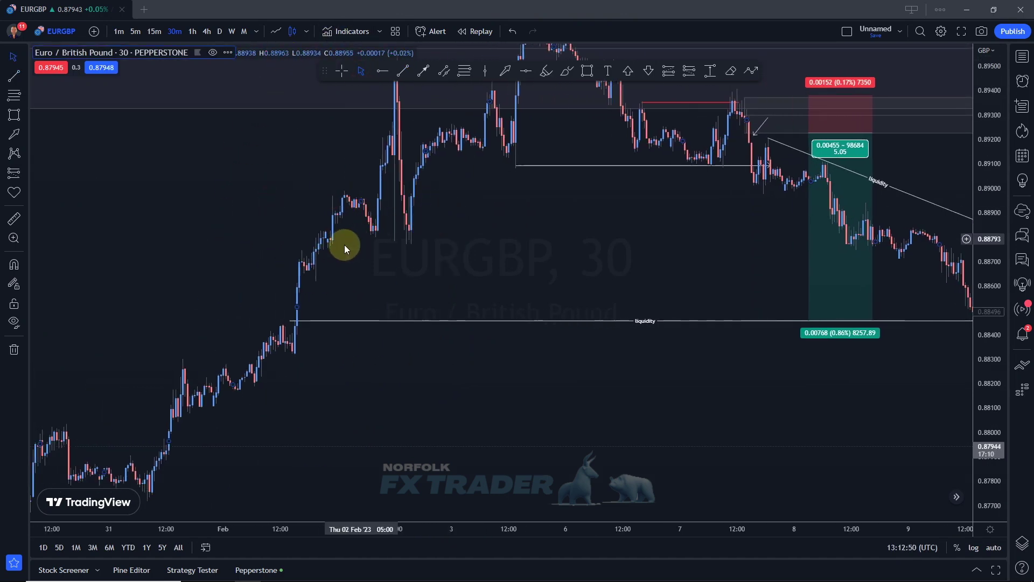
{"action": "scroll", "coordinate": [339, 247], "scroll_direction": "up", "scroll_amount": 4}
{"action": "left_click_drag", "start_coordinate": [145, 249], "coordinate": [791, 257]}
{"action": "scroll", "coordinate": [775, 264], "scroll_direction": "up", "scroll_amount": 3}
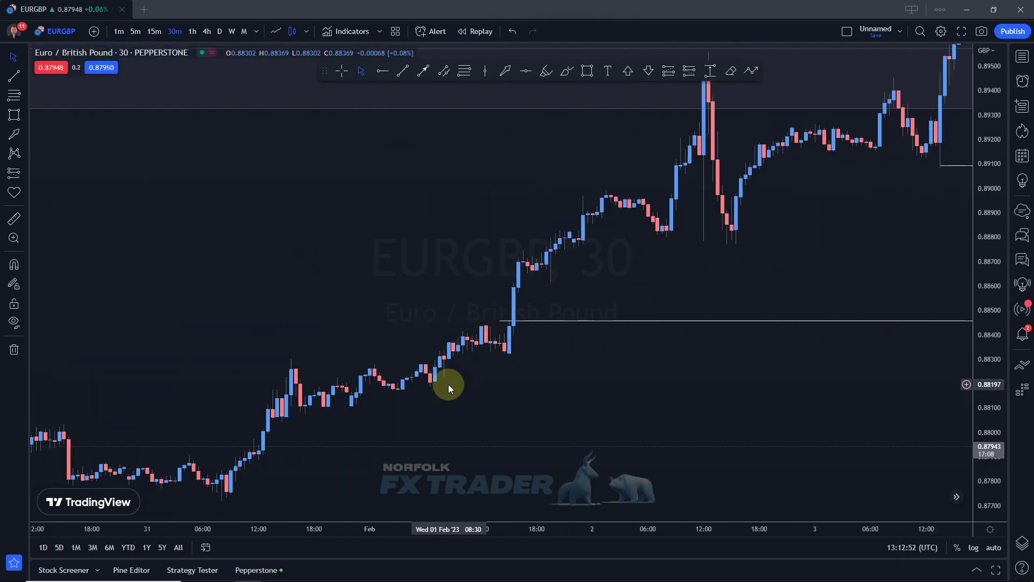
{"action": "left_click", "coordinate": [383, 71]}
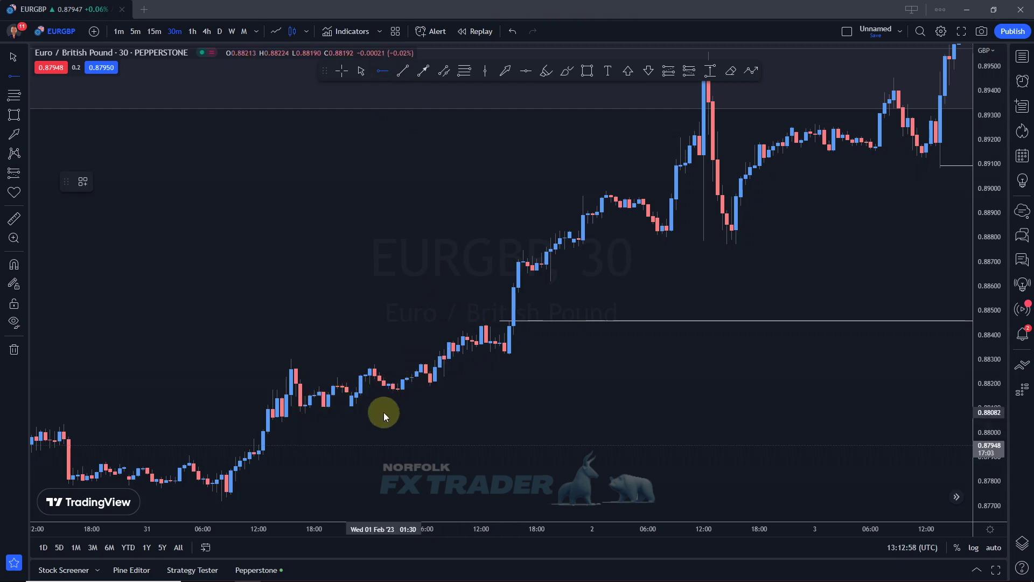
{"action": "left_click", "coordinate": [261, 432]}
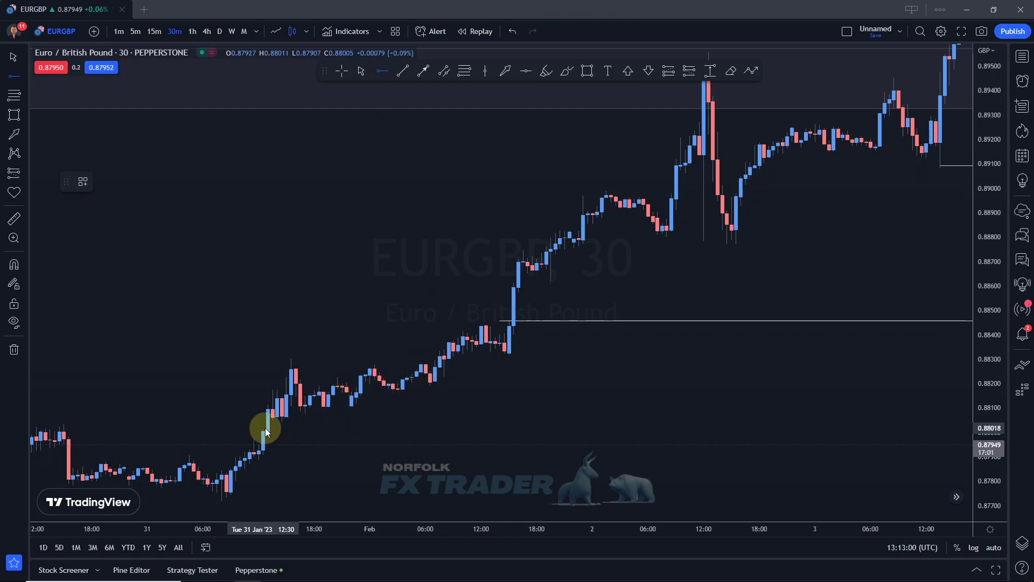
{"action": "left_click", "coordinate": [498, 392]}
- Extend the short position's profit target down to the horizontal ray at 0.88018
{"action": "scroll", "coordinate": [722, 350], "scroll_direction": "down", "scroll_amount": 3}
{"action": "scroll", "coordinate": [844, 321], "scroll_direction": "right", "scroll_amount": 15}
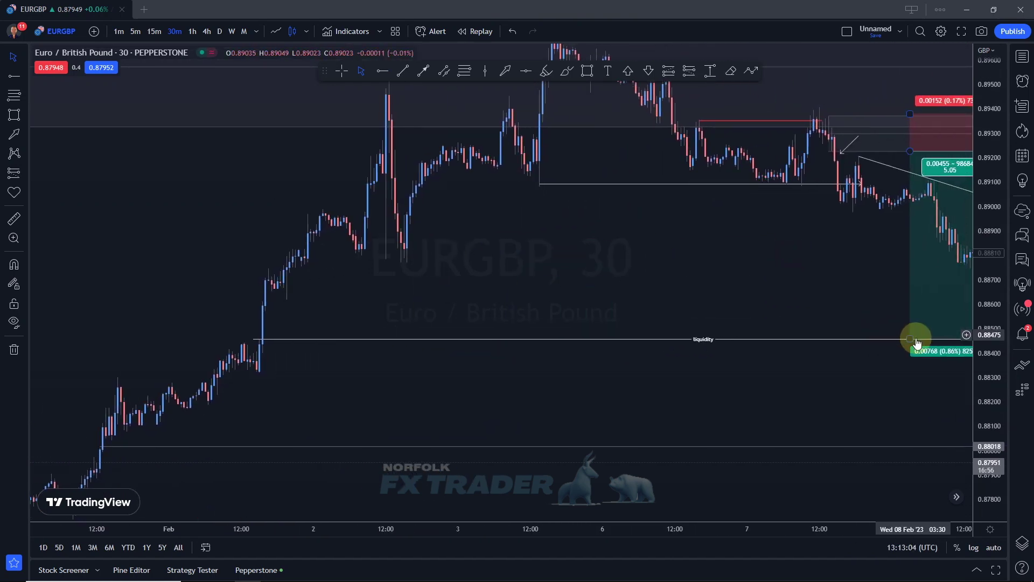
{"action": "left_click_drag", "start_coordinate": [912, 339], "coordinate": [929, 446]}
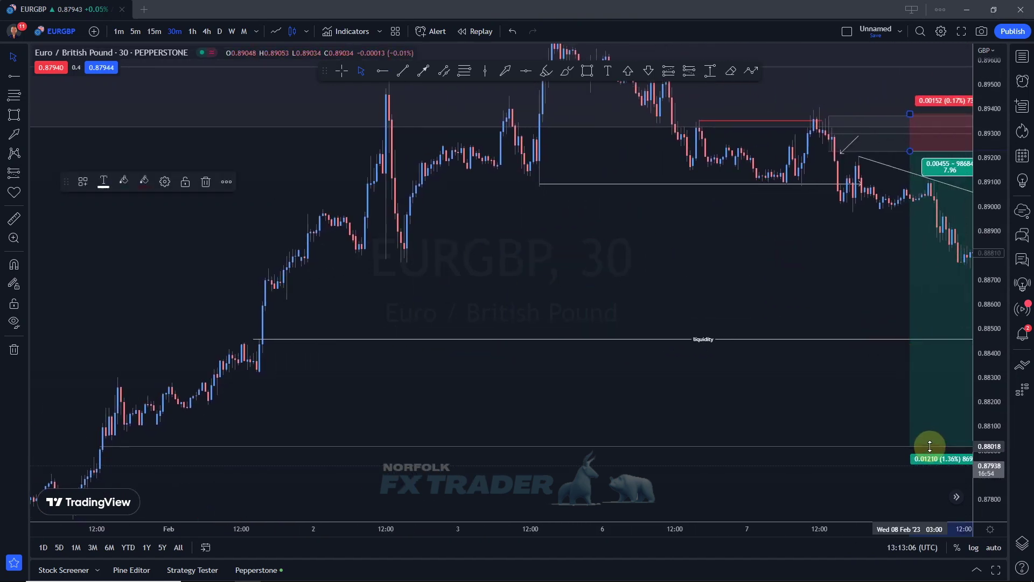
{"action": "left_click", "coordinate": [842, 415]}
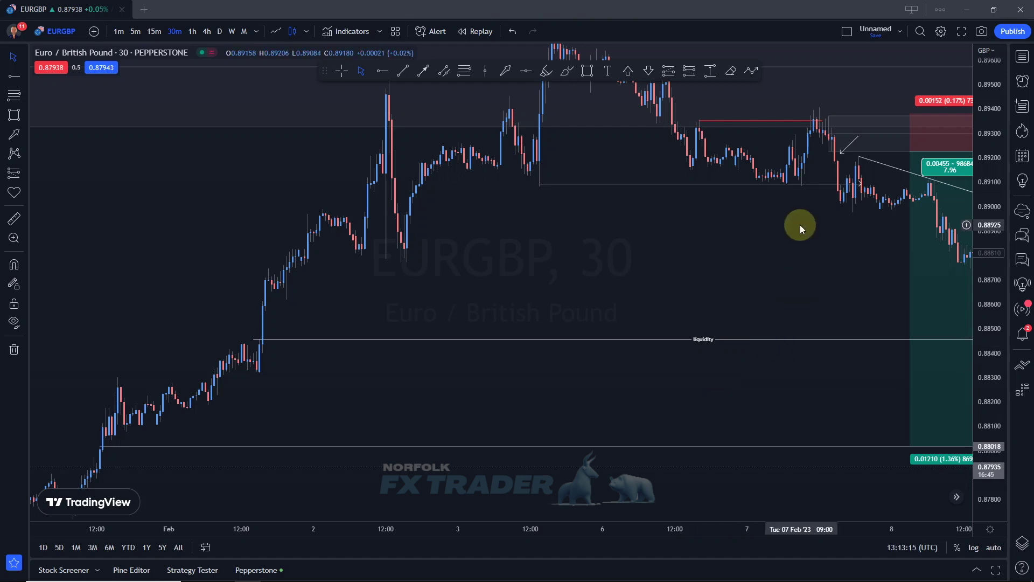
- Widen the short position so it runs from 8 February 2023 to early 10 February
{"action": "left_click_drag", "start_coordinate": [752, 254], "coordinate": [565, 247]}
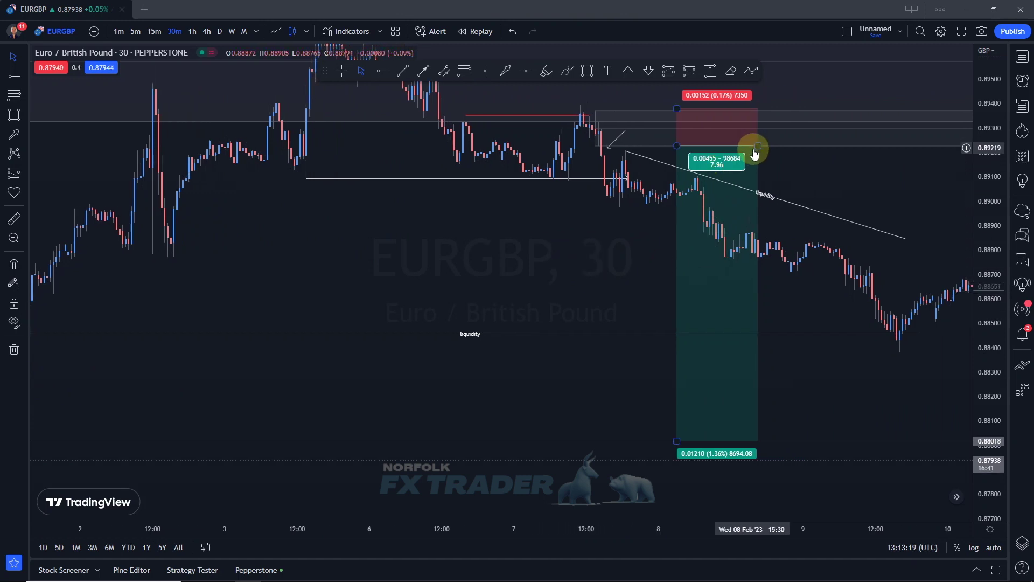
{"action": "left_click_drag", "start_coordinate": [757, 146], "coordinate": [959, 145]}
{"action": "left_click_drag", "start_coordinate": [559, 268], "coordinate": [495, 273]}
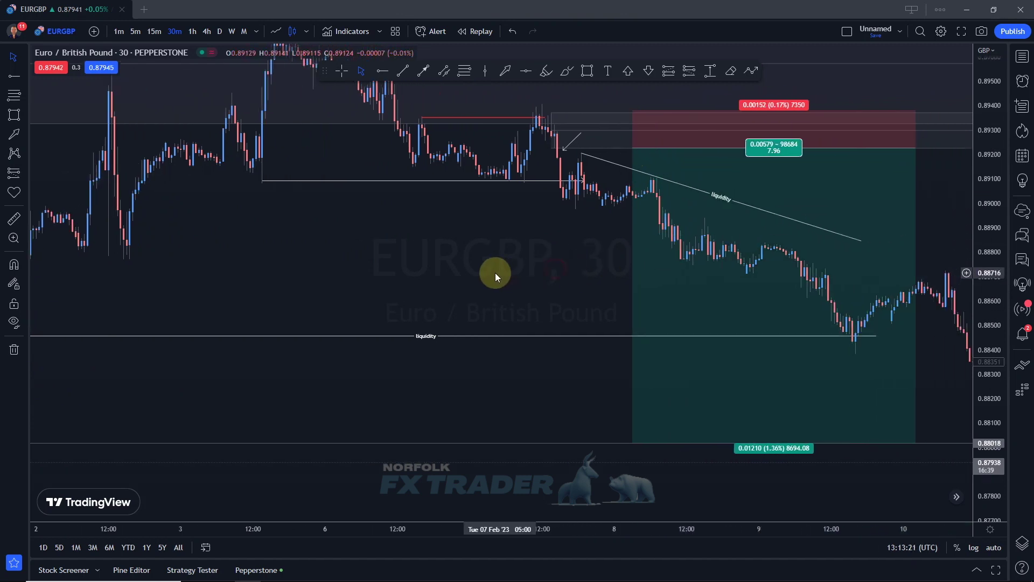
{"action": "left_click", "coordinate": [626, 148]}
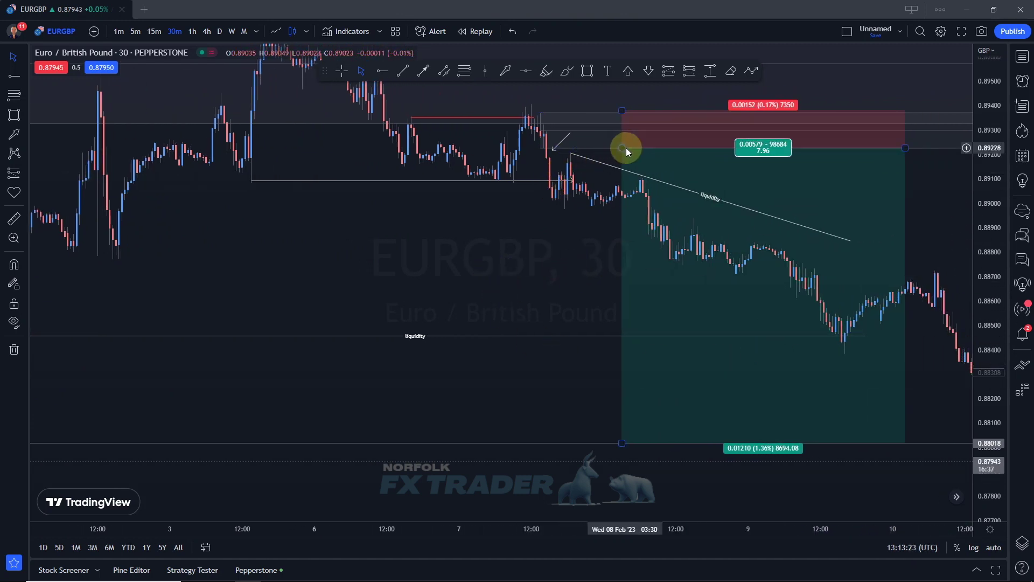
- Draw a horizontal trend line at 0.88228 from 10 February 14:00 to 13 February 18:00 and apply the liquidity template to it
{"action": "left_click_drag", "start_coordinate": [916, 366], "coordinate": [828, 386]}
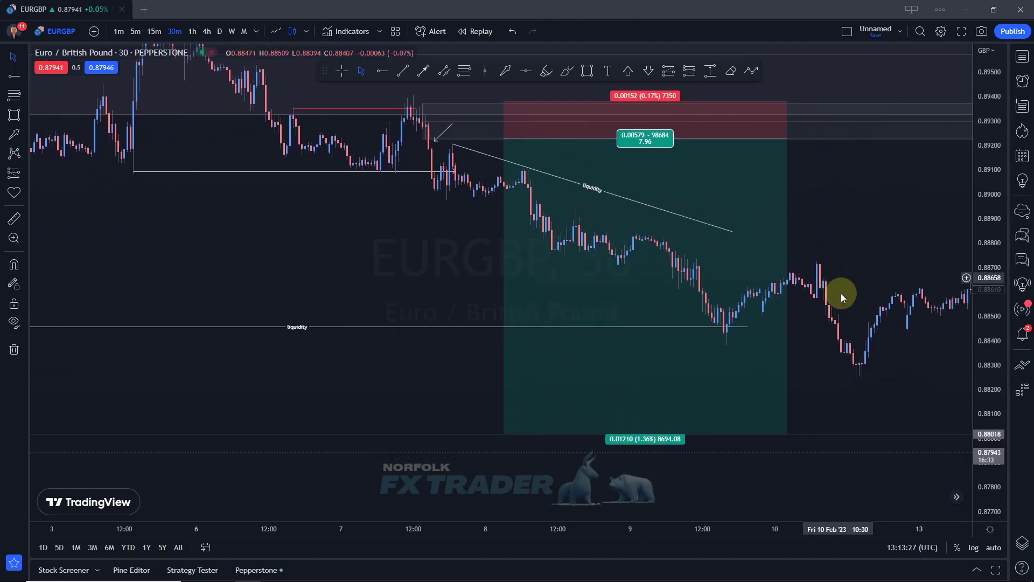
{"action": "left_click_drag", "start_coordinate": [903, 341], "coordinate": [834, 354]}
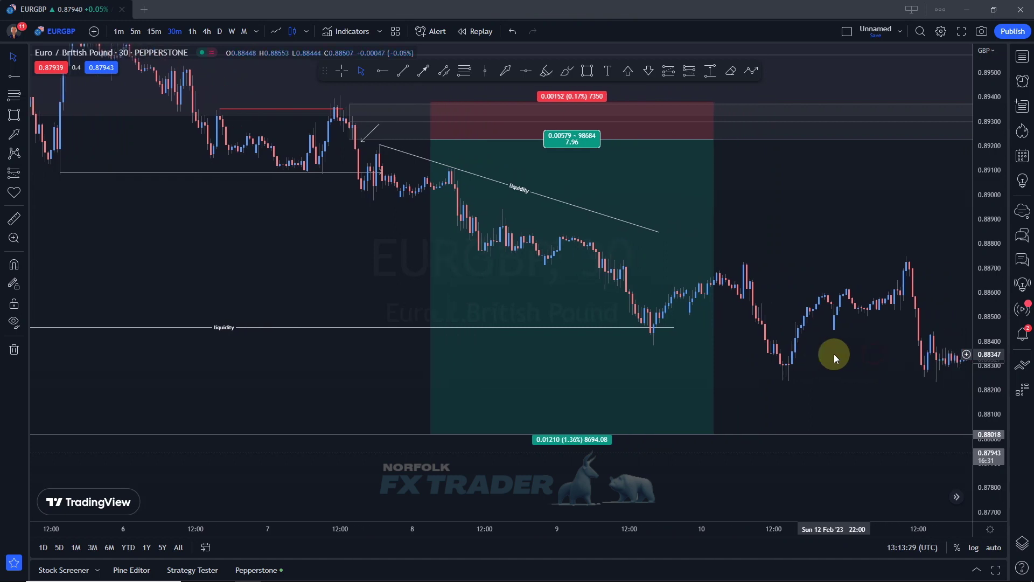
{"action": "left_click", "coordinate": [402, 70]}
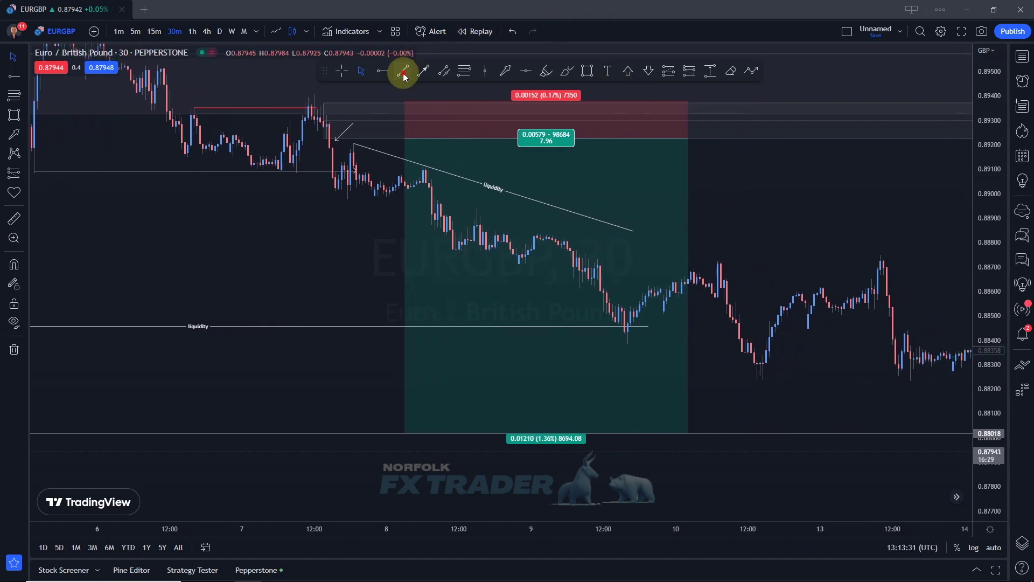
{"action": "left_click", "coordinate": [760, 382]}
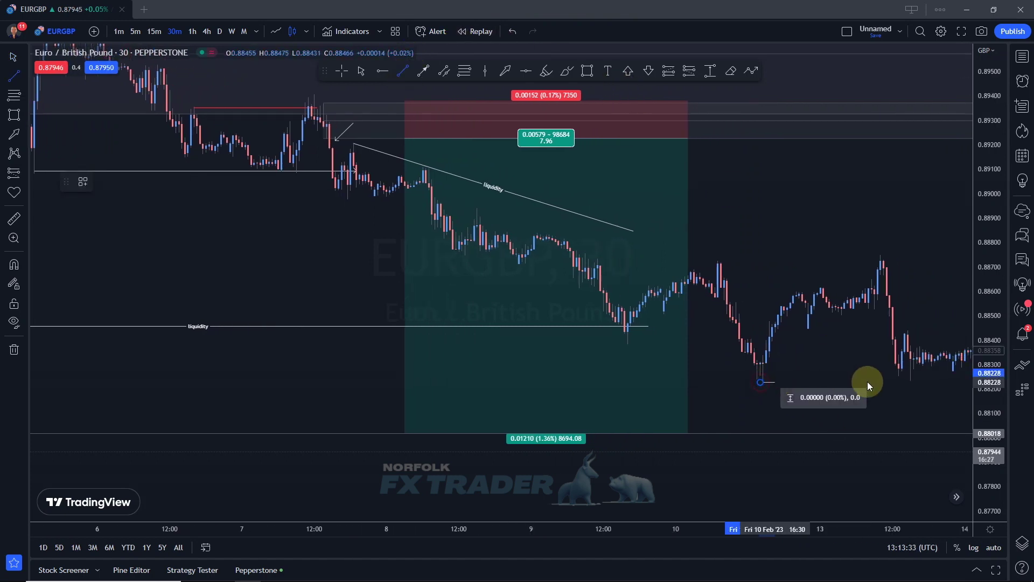
{"action": "left_click", "coordinate": [928, 381]}
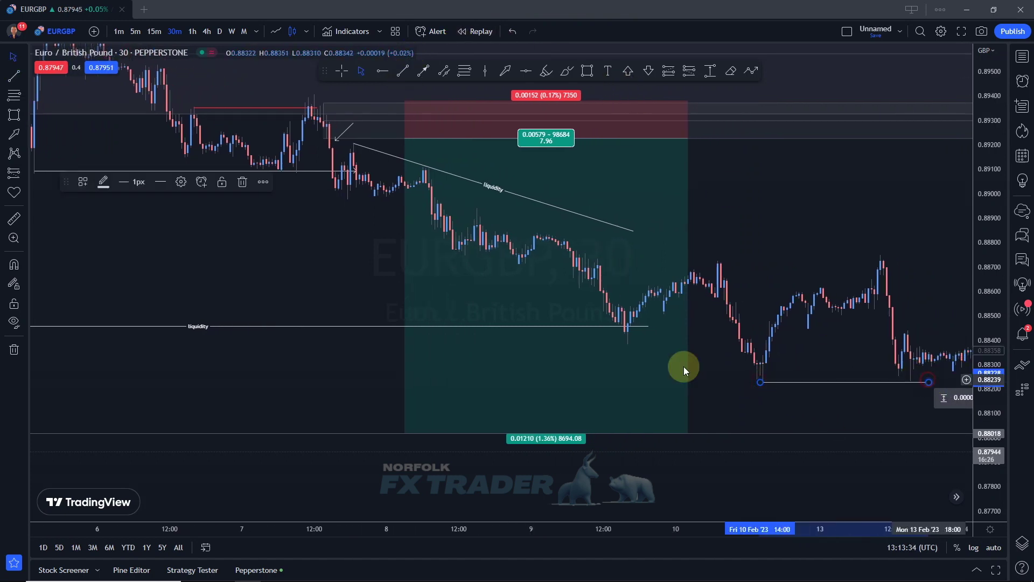
{"action": "left_click", "coordinate": [91, 184]}
{"action": "left_click", "coordinate": [97, 263]}
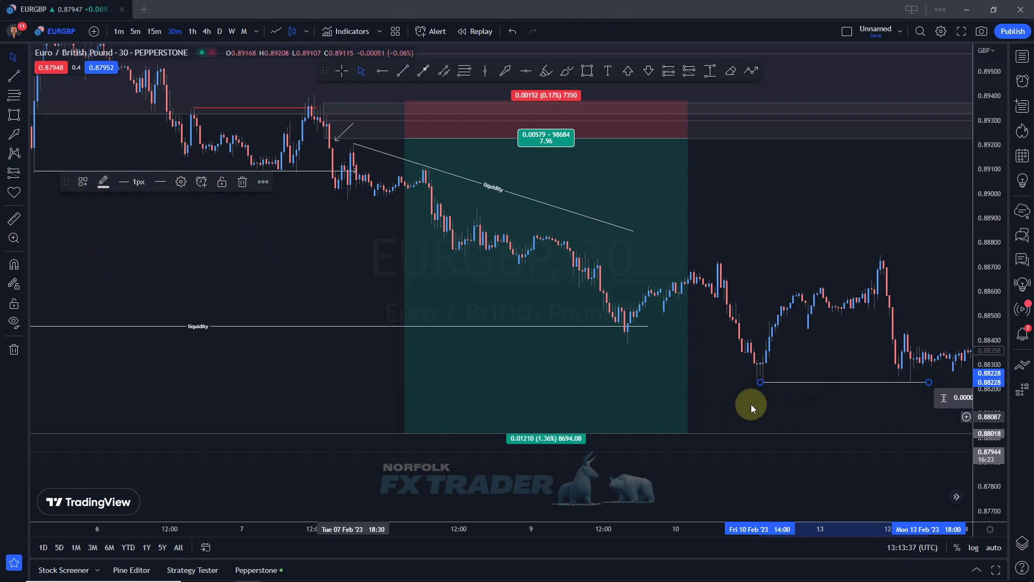
{"action": "left_click", "coordinate": [781, 343]}
- Extend the end of the 0.88228 liquidity line to 14 February 10:00
{"action": "scroll", "coordinate": [835, 307], "scroll_direction": "down", "scroll_amount": 5}
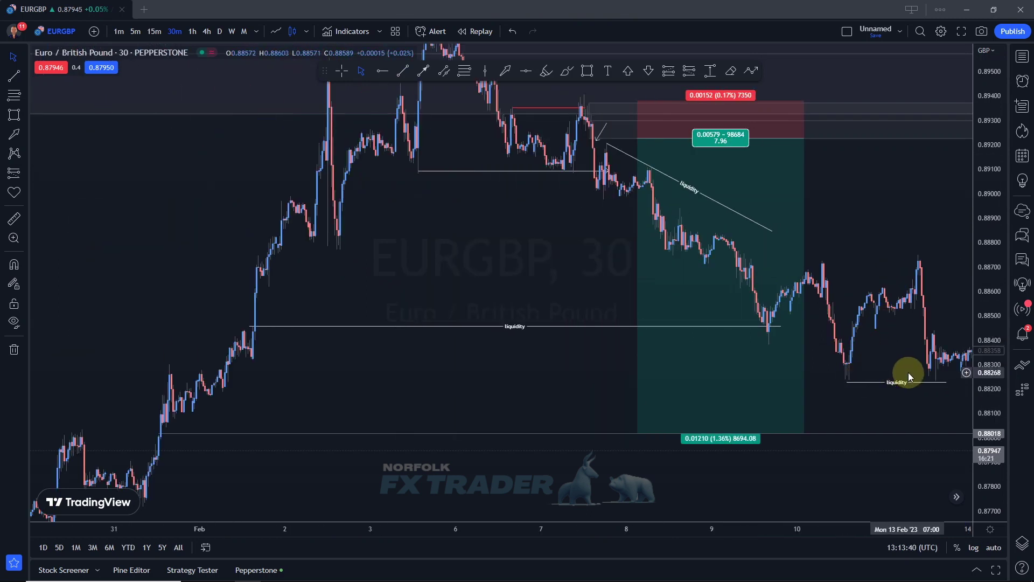
{"action": "mouse_move", "coordinate": [938, 376]}
{"action": "left_mouse_down"}
{"action": "mouse_move", "coordinate": [896, 358]}
{"action": "mouse_move", "coordinate": [845, 359]}
{"action": "mouse_move", "coordinate": [878, 386]}
{"action": "mouse_move", "coordinate": [927, 384]}
{"action": "left_mouse_up"}
{"action": "left_click", "coordinate": [922, 350]}
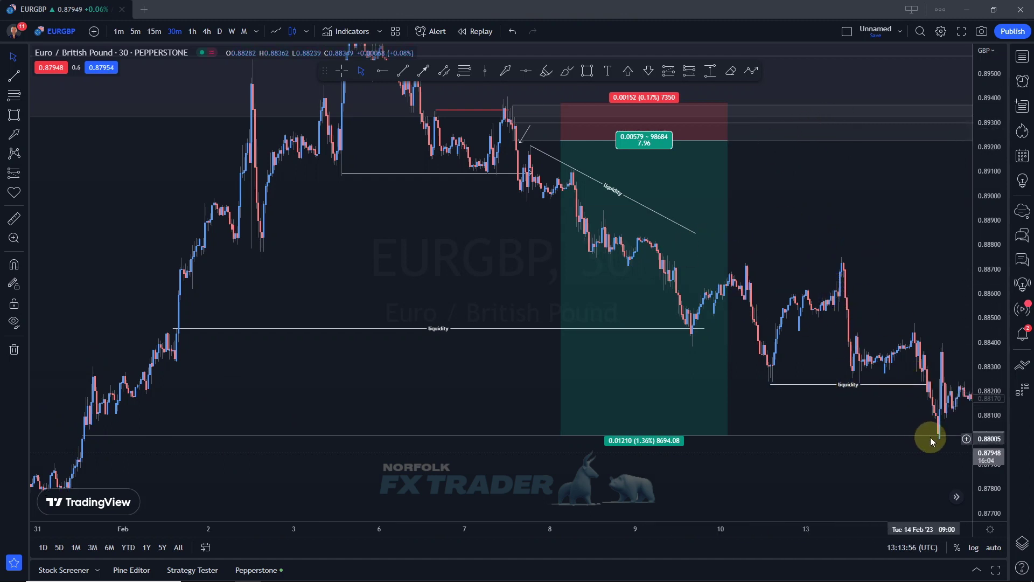
- Draw a horizontal arrow at about 0.8847 from the 14 February 05:00 swing high across the rally on 15 February
{"action": "scroll", "coordinate": [933, 437], "scroll_direction": "up", "scroll_amount": 2}
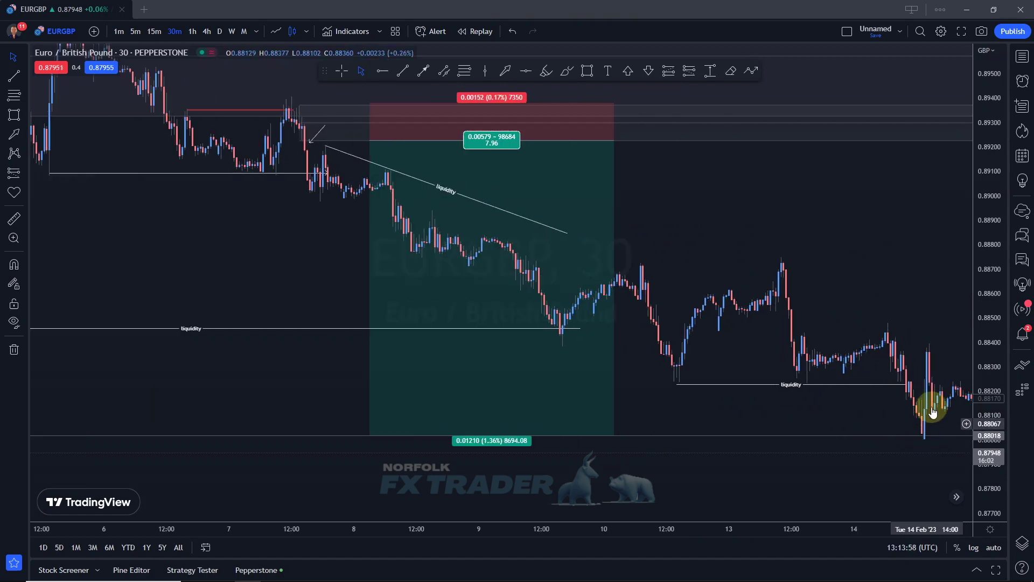
{"action": "scroll", "coordinate": [929, 408], "scroll_direction": "down", "scroll_amount": 2}
{"action": "scroll", "coordinate": [868, 407], "scroll_direction": "down", "scroll_amount": 2}
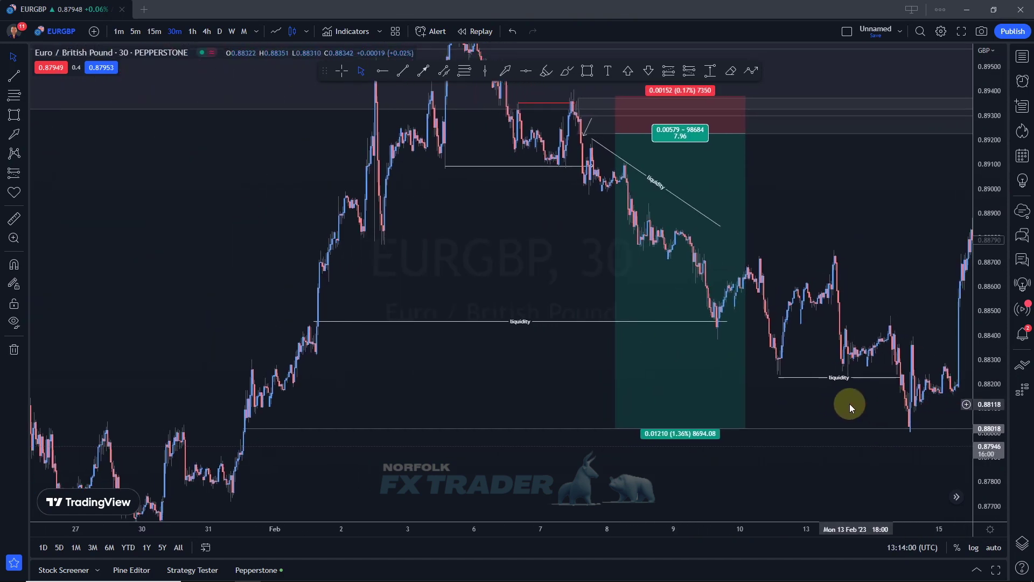
{"action": "left_click_drag", "start_coordinate": [849, 403], "coordinate": [824, 401]}
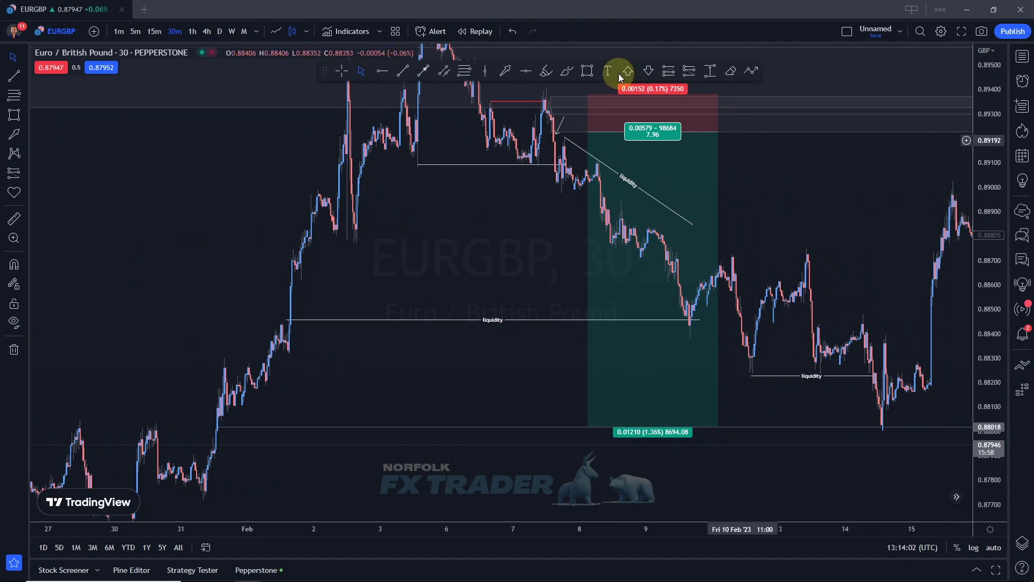
{"action": "left_click", "coordinate": [424, 70]}
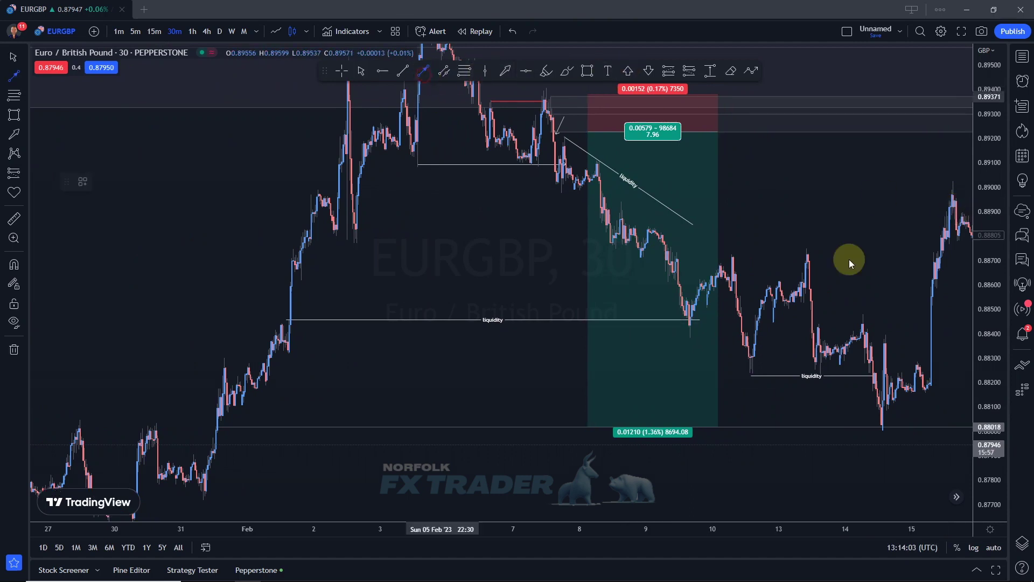
{"action": "left_click", "coordinate": [859, 317]}
{"action": "left_click", "coordinate": [954, 316]}
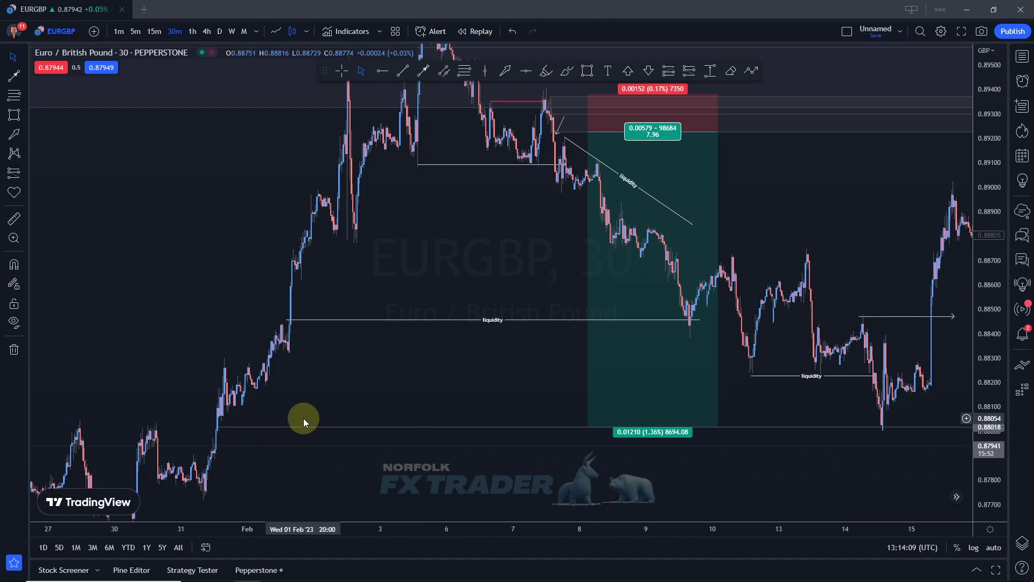
- Delete the liquidity line at 0.88228 under the 10 and 13 February lows
{"action": "left_click", "coordinate": [838, 376]}
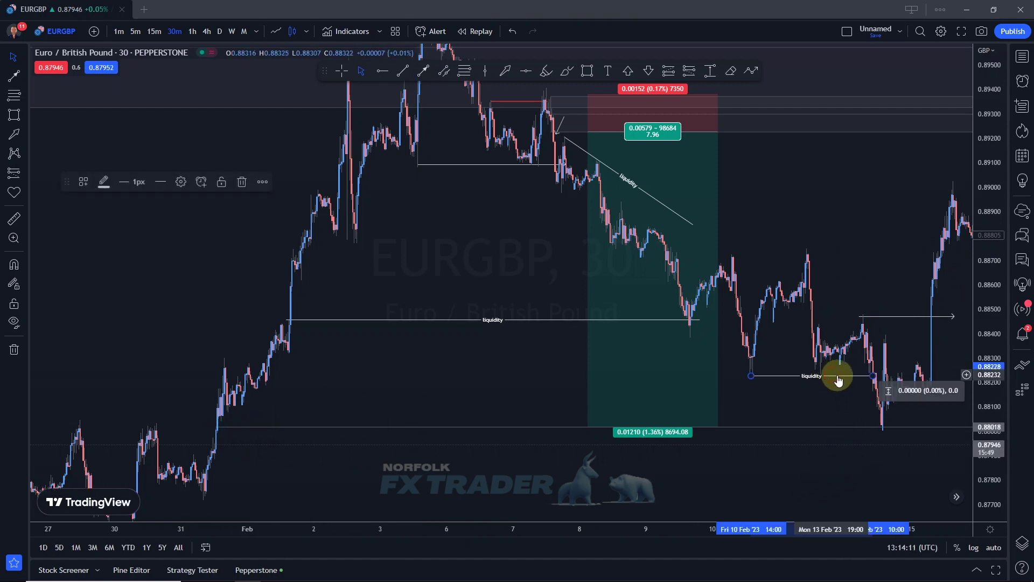
{"action": "key", "text": "Delete"}
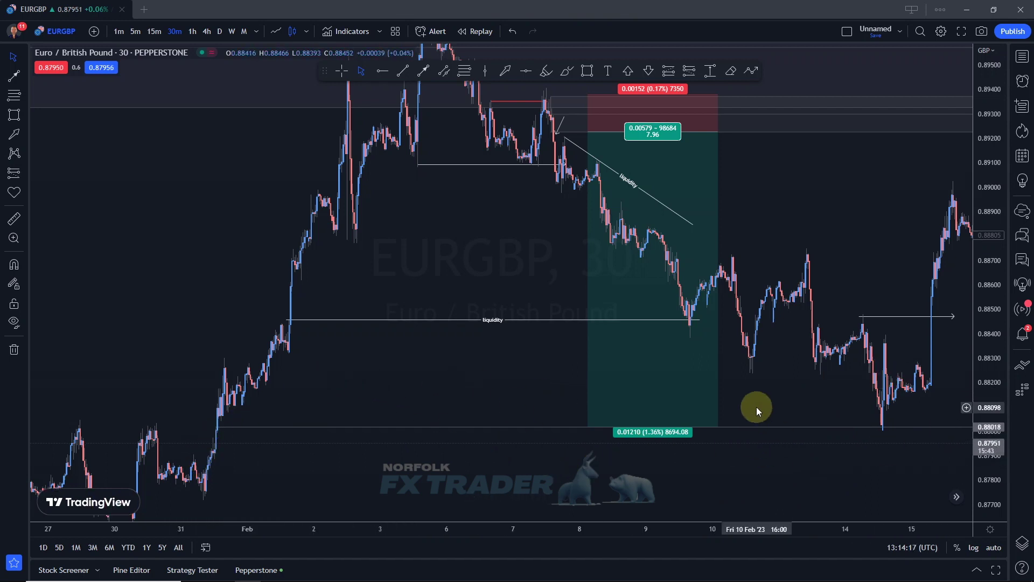
- Extend the end of the short position to the 17 February high that reaches the supply zone
{"action": "scroll", "coordinate": [756, 407], "scroll_direction": "down", "scroll_amount": 1}
{"action": "left_click_drag", "start_coordinate": [852, 235], "coordinate": [824, 233]}
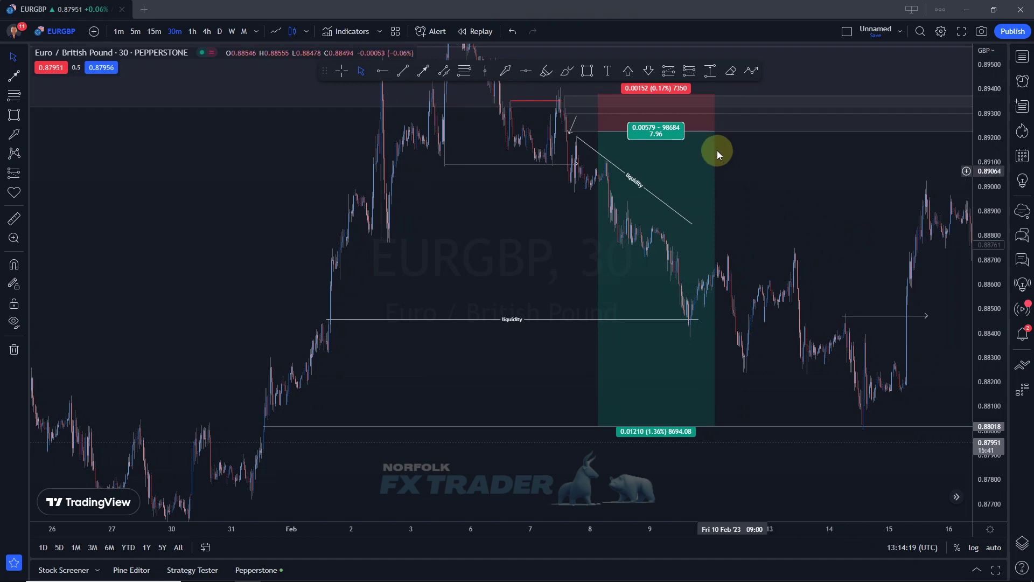
{"action": "left_click_drag", "start_coordinate": [714, 130], "coordinate": [952, 132]}
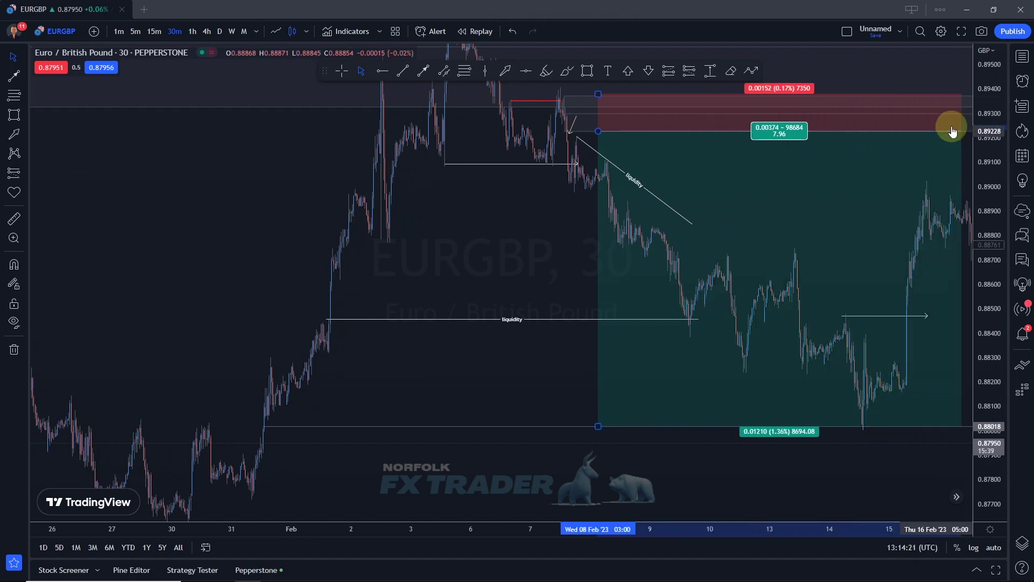
{"action": "scroll", "coordinate": [548, 241], "scroll_direction": "down", "scroll_amount": 2}
{"action": "left_click_drag", "start_coordinate": [604, 233], "coordinate": [559, 234]}
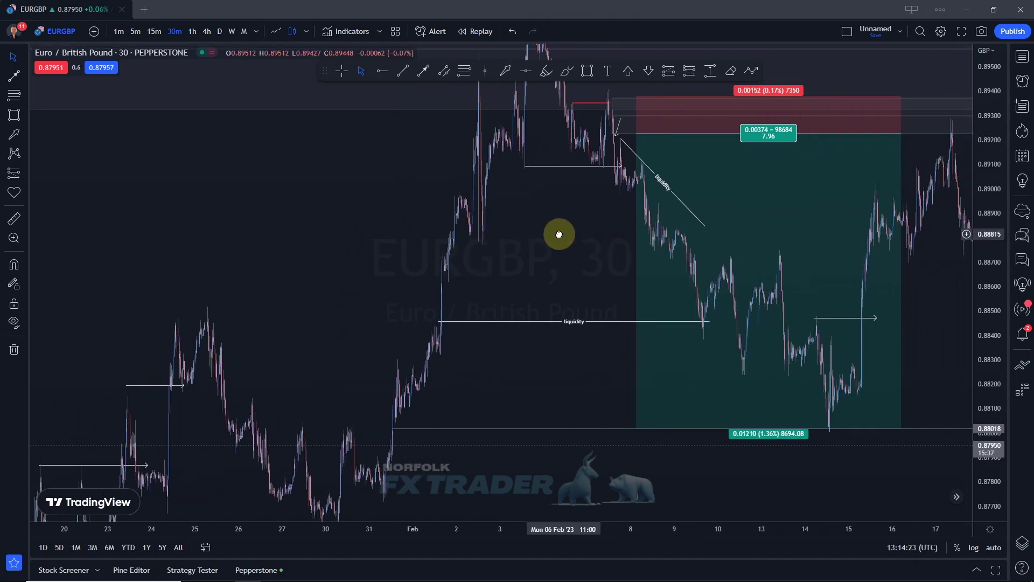
{"action": "left_click_drag", "start_coordinate": [896, 129], "coordinate": [951, 134]}
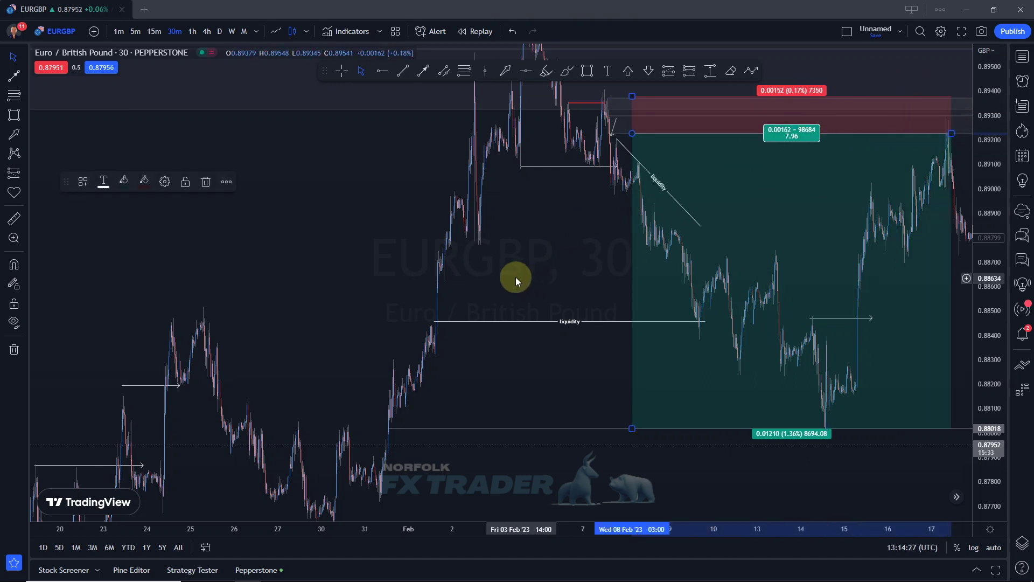
- Move the short position's start to 15 February 12:00 and extend its end to 21 February 13:30
{"action": "left_click_drag", "start_coordinate": [632, 133], "coordinate": [866, 135]}
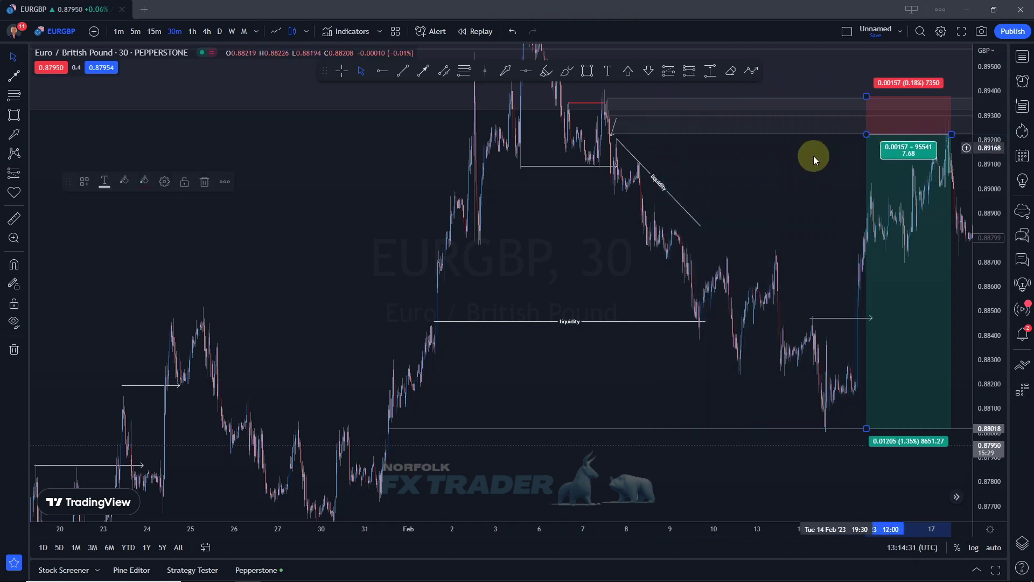
{"action": "left_click_drag", "start_coordinate": [768, 260], "coordinate": [708, 260]}
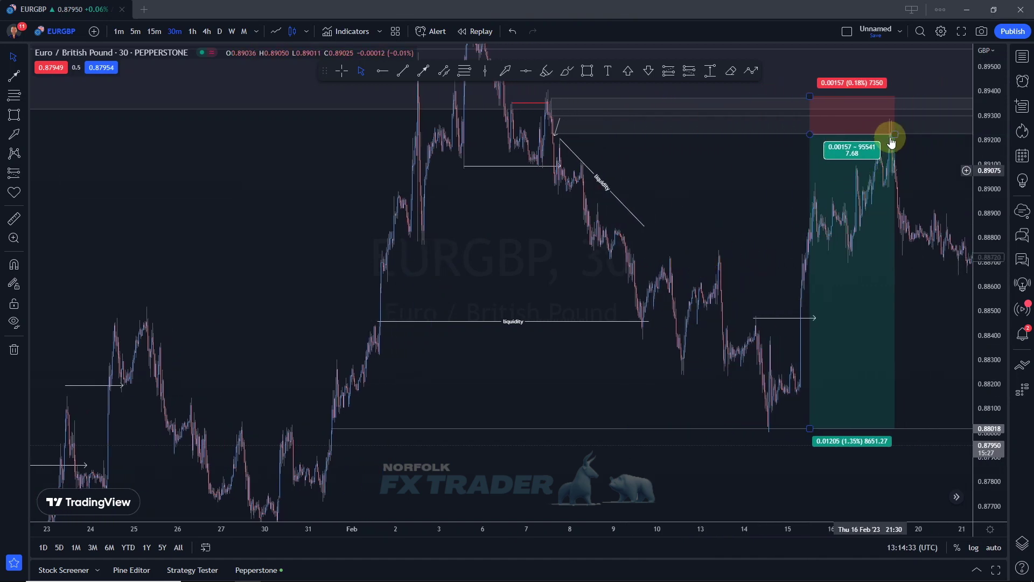
{"action": "left_click_drag", "start_coordinate": [891, 141], "coordinate": [950, 134]}
{"action": "left_click_drag", "start_coordinate": [732, 241], "coordinate": [679, 239]}
{"action": "left_click_drag", "start_coordinate": [897, 141], "coordinate": [933, 143]}
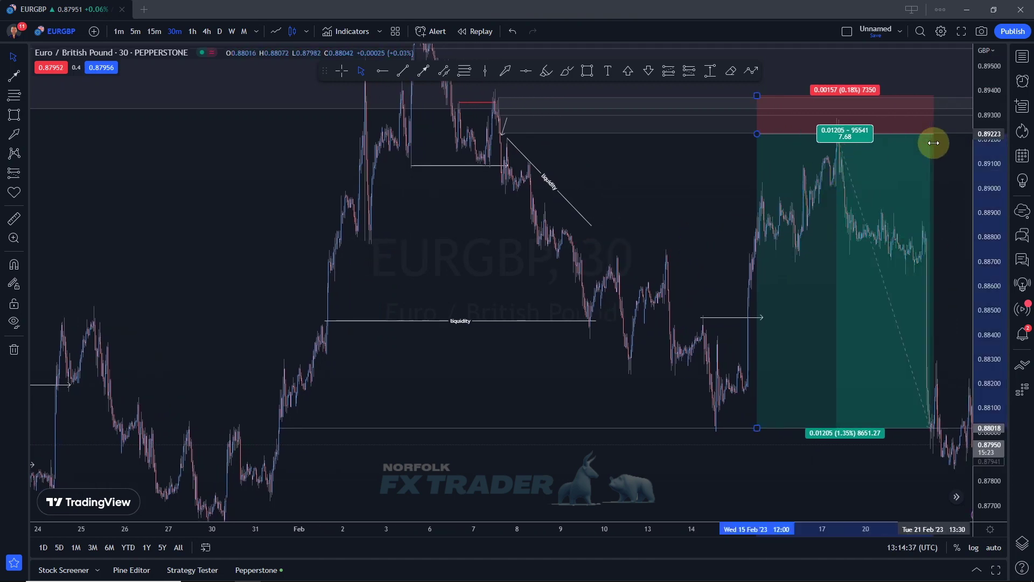
{"action": "left_click", "coordinate": [902, 466]}
- Draw a horizontal trend line at 0.88043 from 31 January 15:00 to 14 February 23:00 and apply the liquidity template to it
{"action": "scroll", "coordinate": [866, 487], "scroll_direction": "up", "scroll_amount": 12}
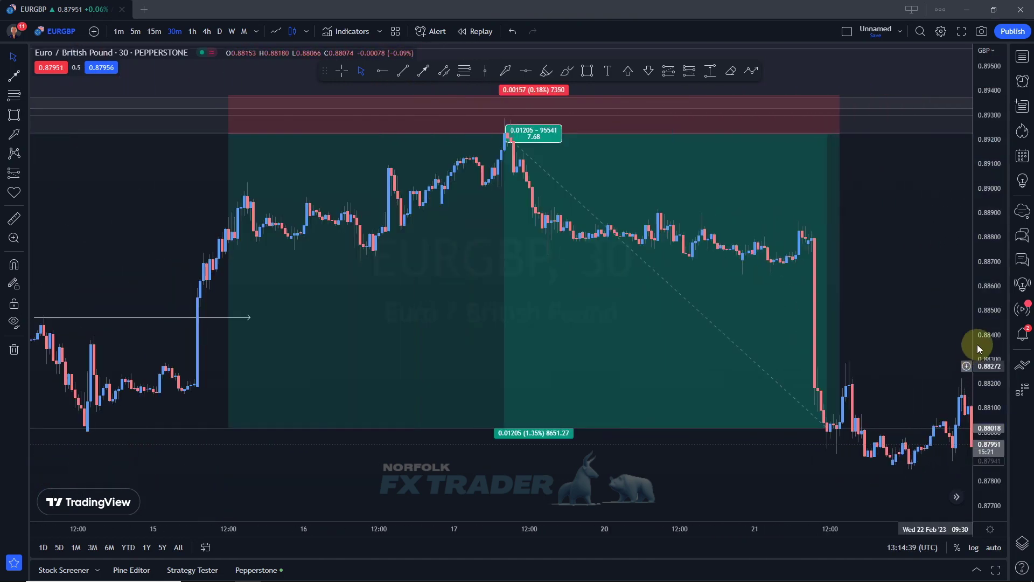
{"action": "left_click_drag", "start_coordinate": [985, 321], "coordinate": [985, 344]}
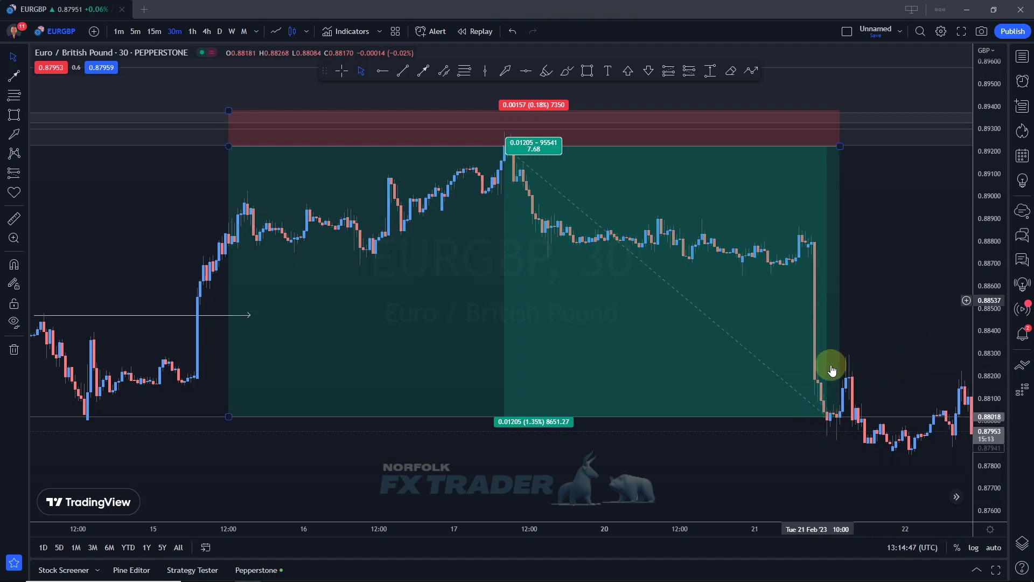
{"action": "scroll", "coordinate": [842, 289], "scroll_direction": "down", "scroll_amount": 5}
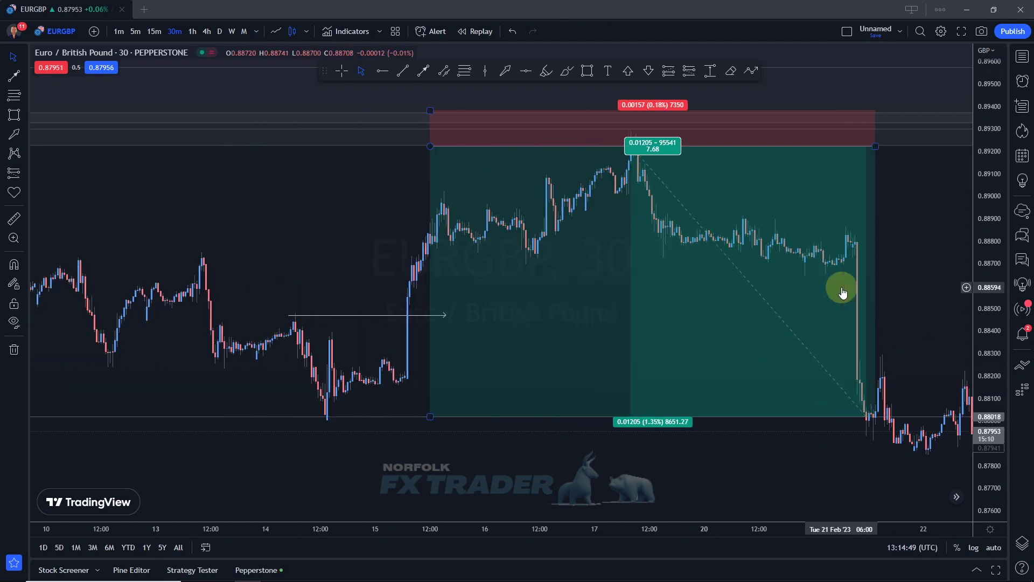
{"action": "scroll", "coordinate": [450, 319], "scroll_direction": "down", "scroll_amount": 2}
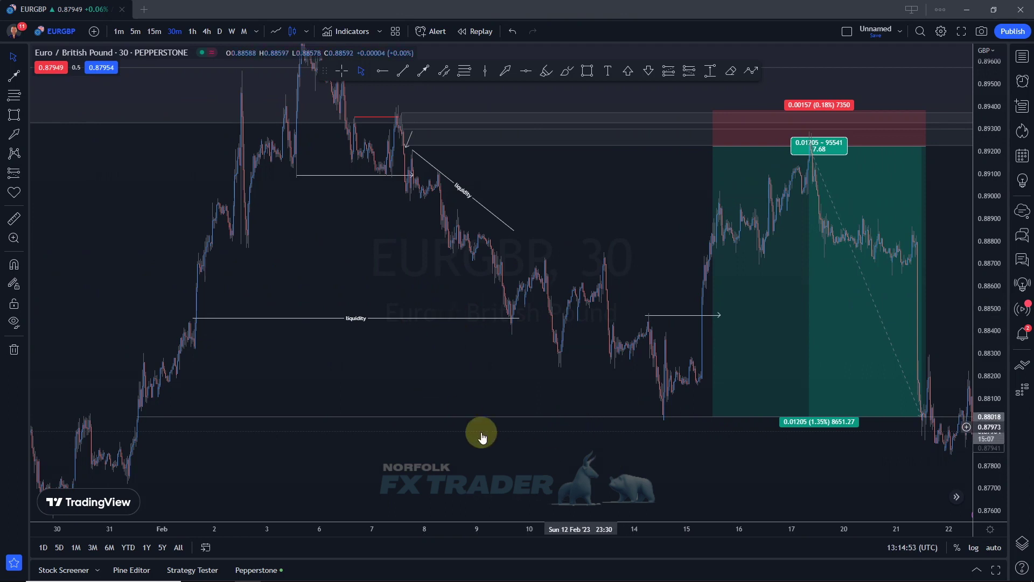
{"action": "left_click", "coordinate": [398, 78]}
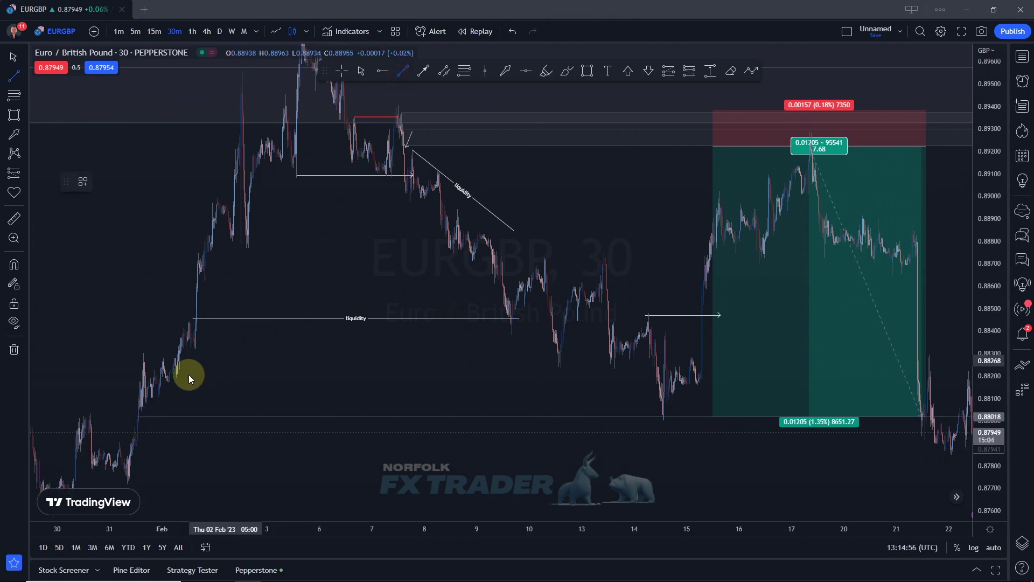
{"action": "left_click", "coordinate": [143, 411]}
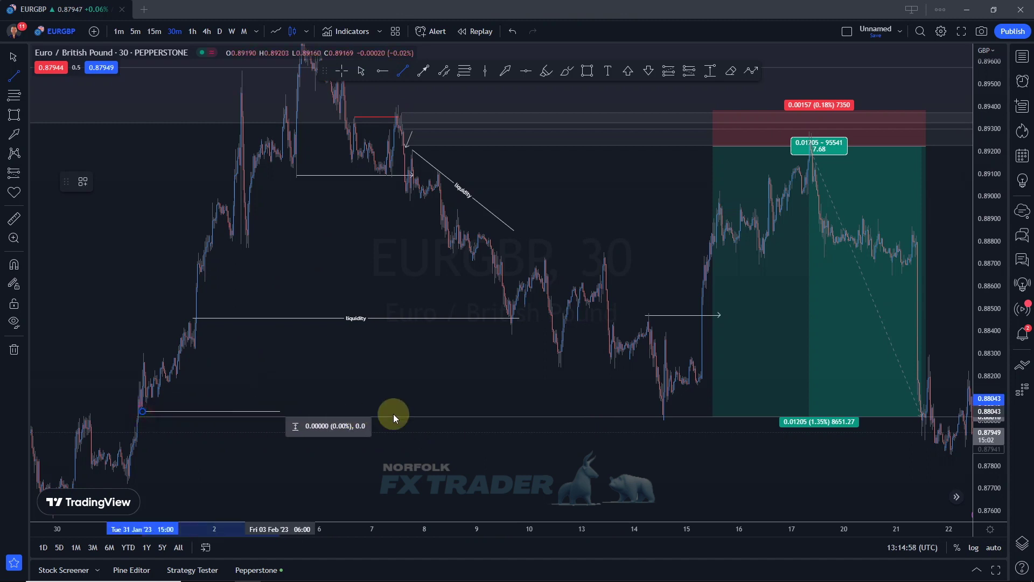
{"action": "left_click", "coordinate": [82, 181]}
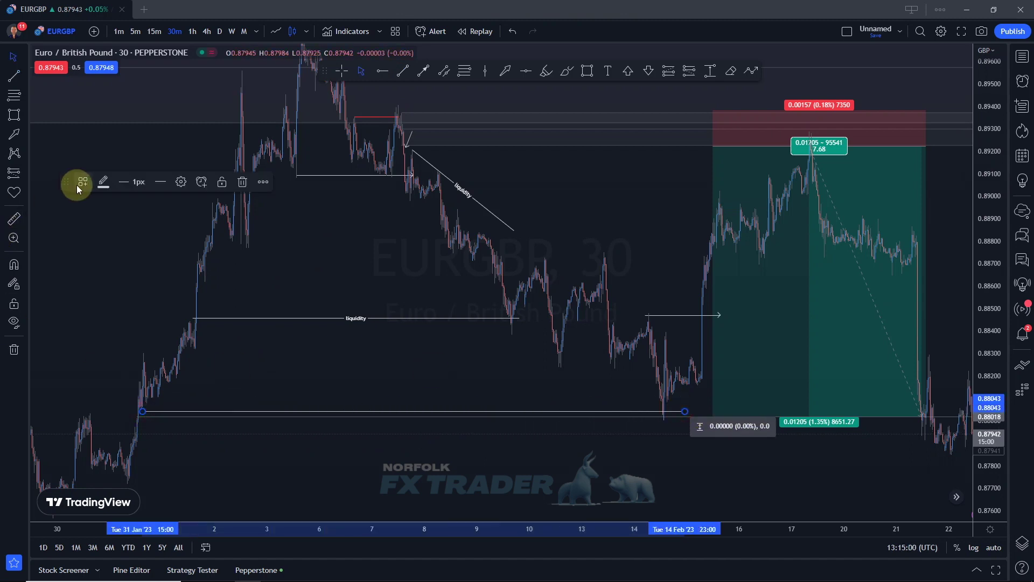
{"action": "left_click", "coordinate": [81, 249]}
{"action": "left_click", "coordinate": [424, 364]}
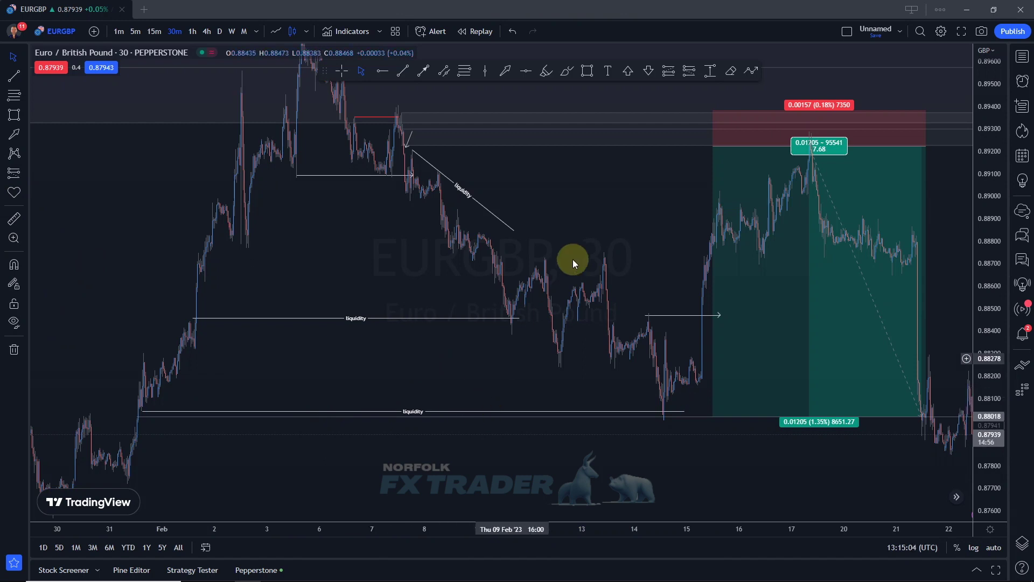
- Delete the short position spanning 15 to 21 February
{"action": "left_click", "coordinate": [753, 268]}
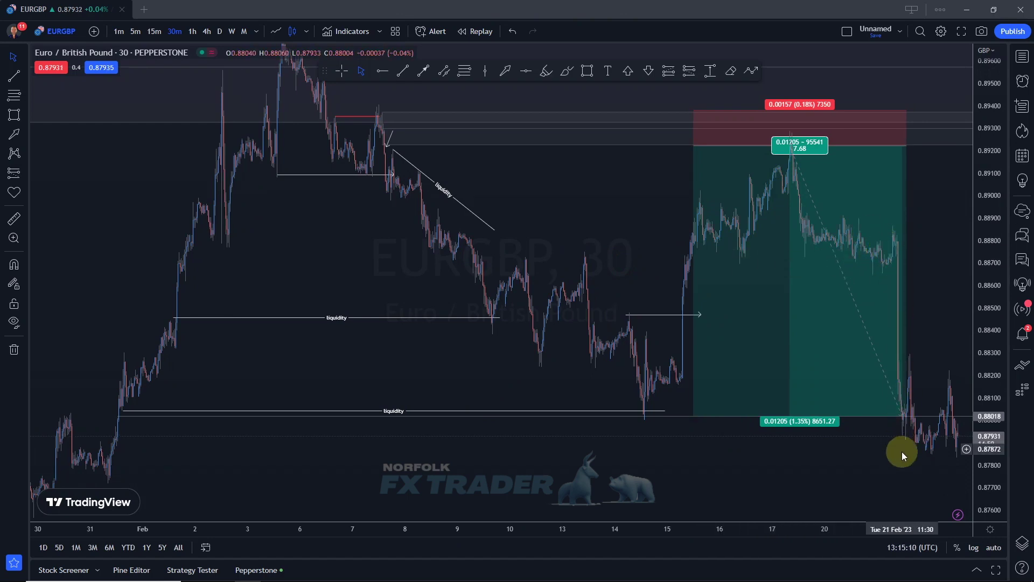
{"action": "left_click", "coordinate": [837, 477]}
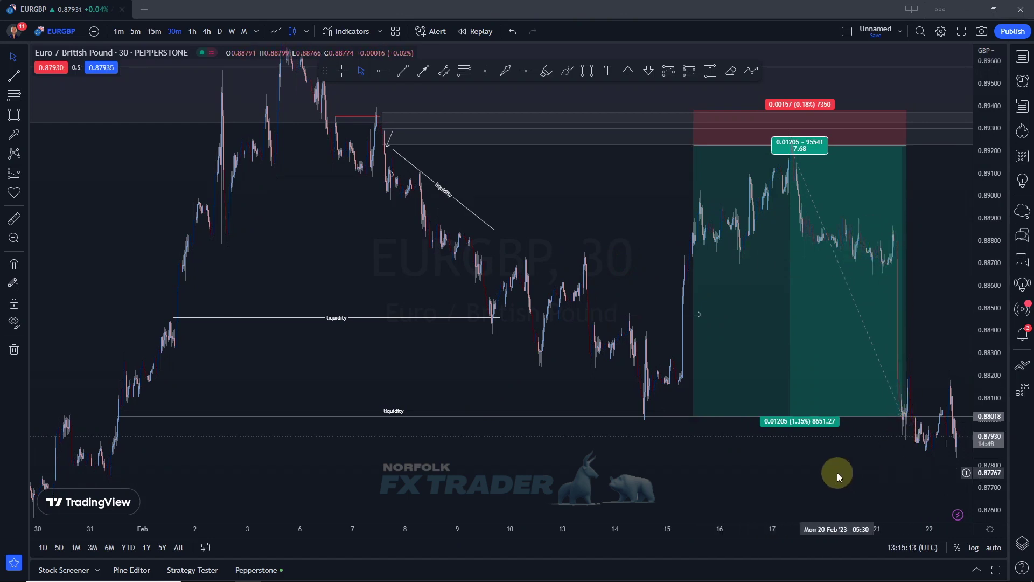
{"action": "scroll", "coordinate": [762, 418], "scroll_direction": "up", "scroll_amount": 3}
{"action": "left_click", "coordinate": [657, 173]}
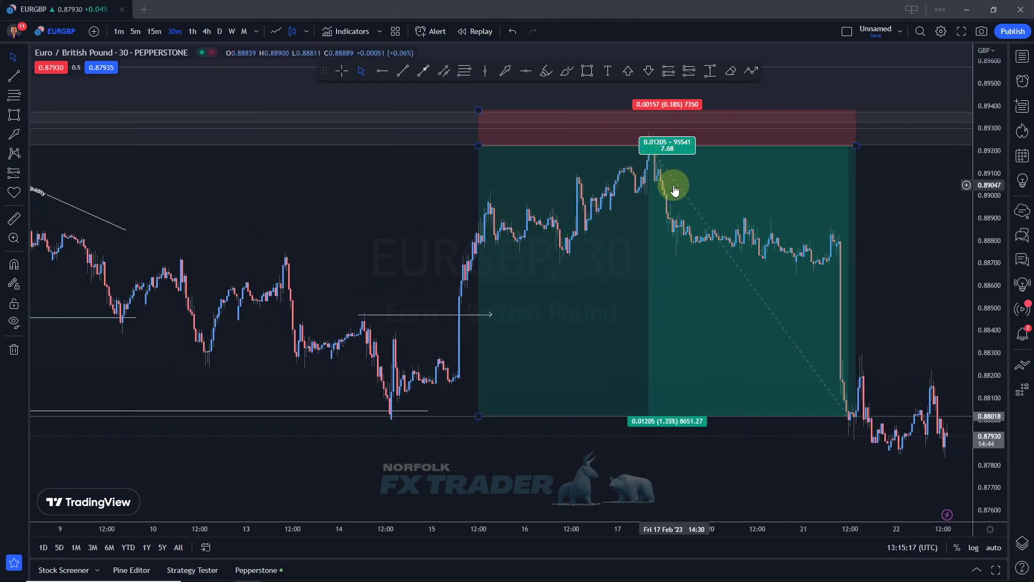
{"action": "key", "text": "Delete"}
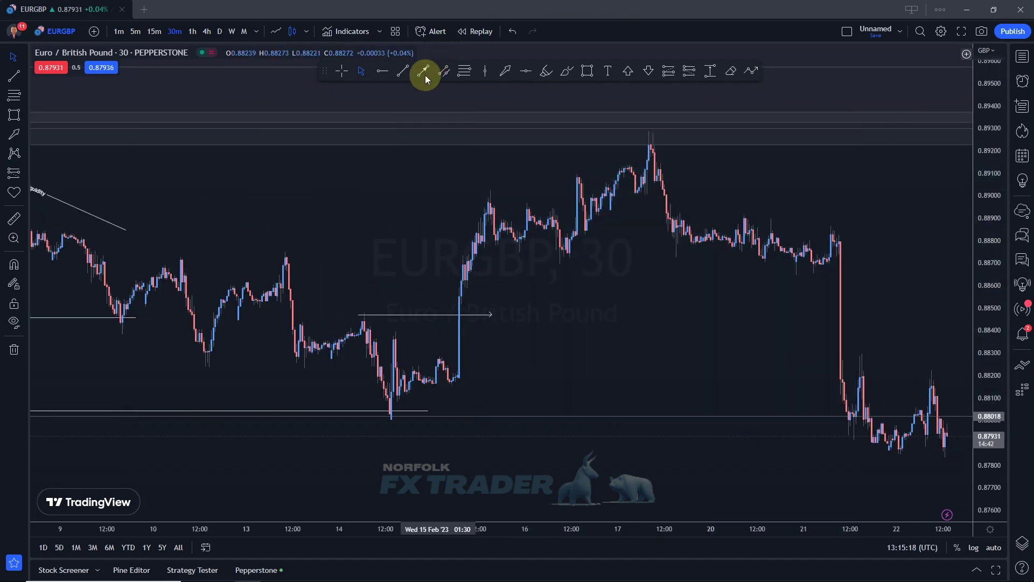
- Draw a vertical line at the 17 February 08:00 candle, near the high in the supply zone
{"action": "left_click", "coordinate": [649, 135]}
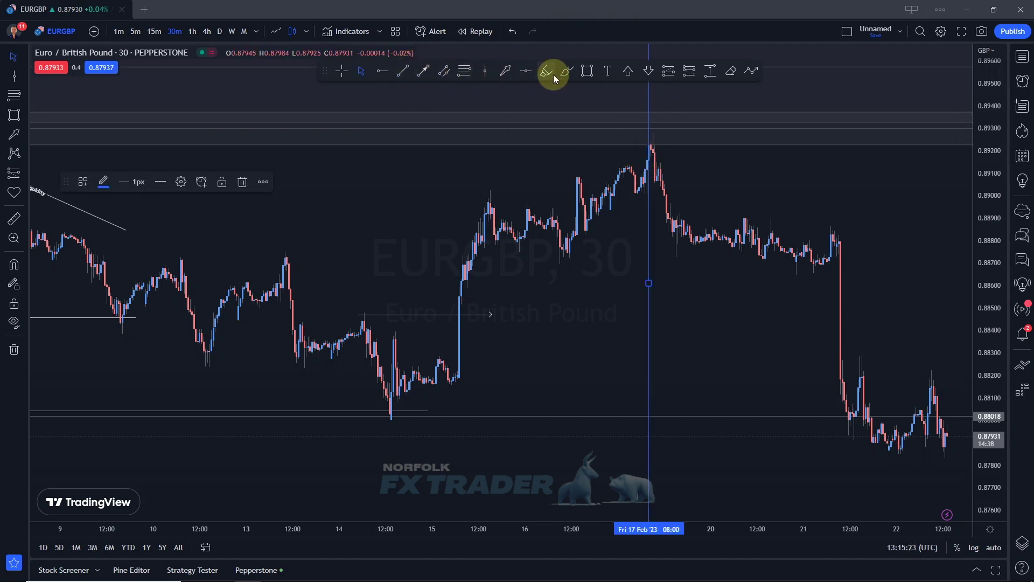
- Draw a small rectangle around the 17 February swing high, spanning about 0.89311 to 0.89208
{"action": "left_click", "coordinate": [587, 72]}
{"action": "left_click_drag", "start_coordinate": [654, 141], "coordinate": [663, 147]}
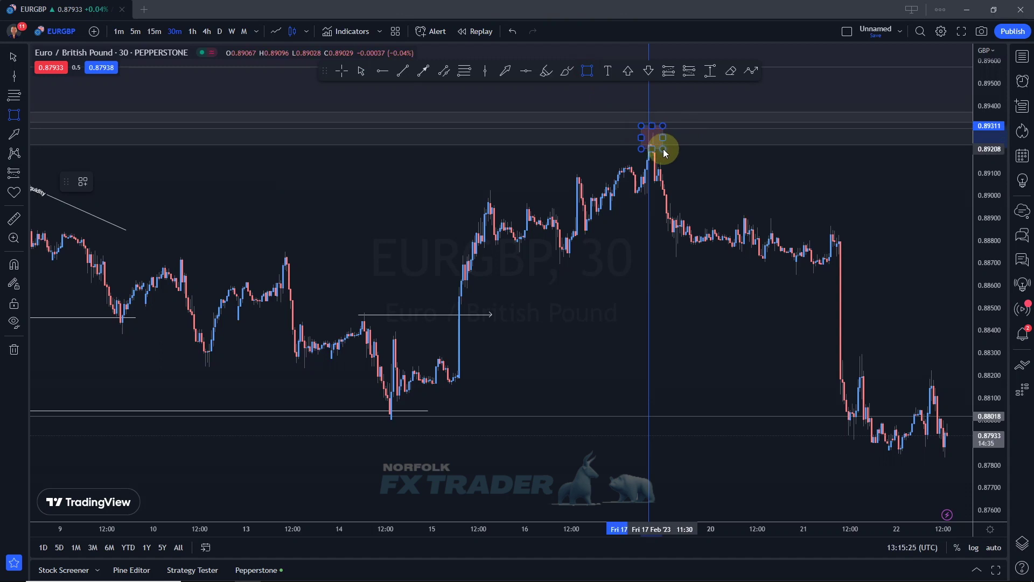
- Switch the chart to the 1-minute timeframe and frame the 17 February 08:00 high inside the rectangle
{"action": "left_click", "coordinate": [118, 31]}
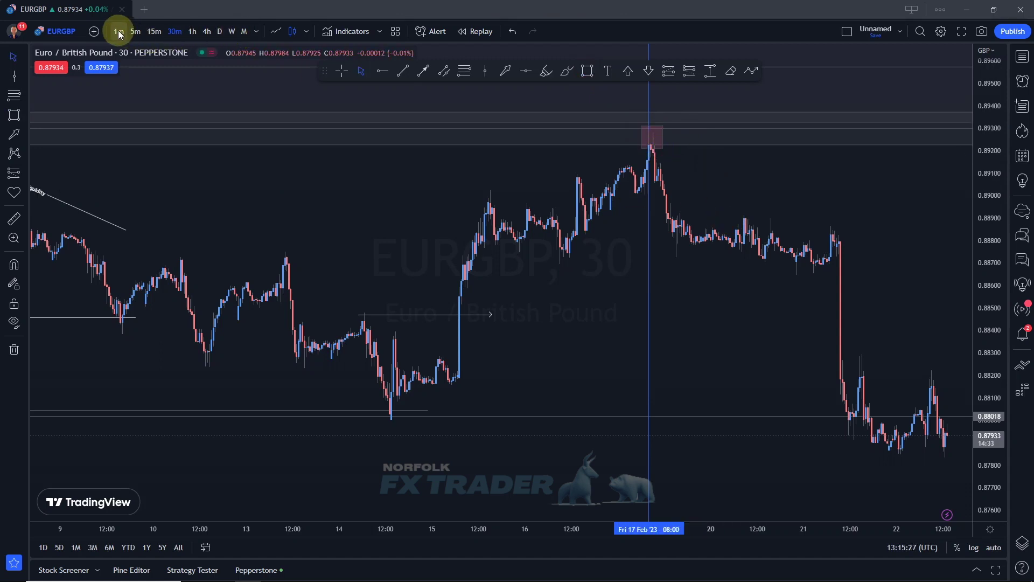
{"action": "scroll", "coordinate": [727, 280], "scroll_direction": "down", "scroll_amount": 5}
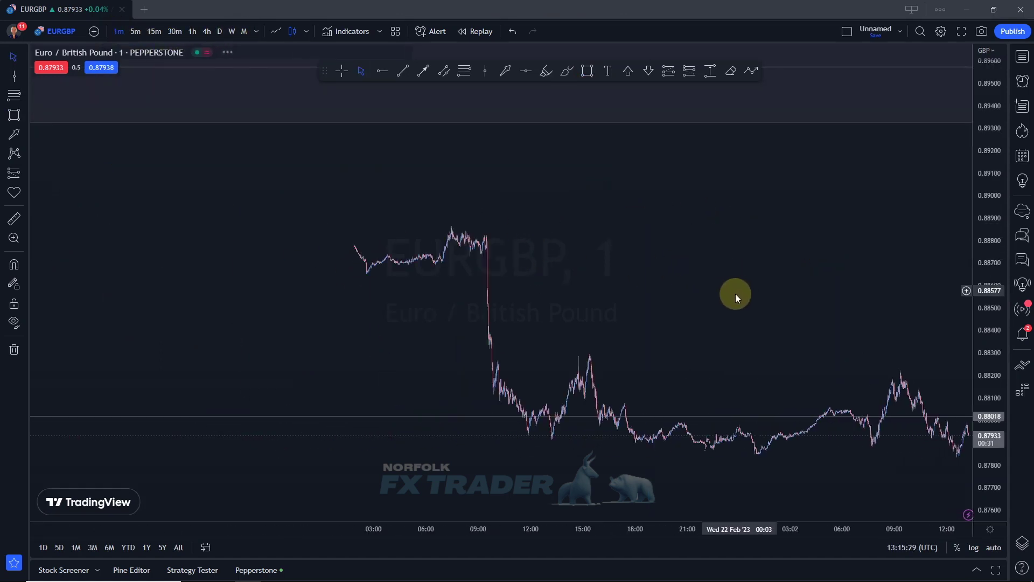
{"action": "double_click", "coordinate": [997, 210]}
{"action": "left_click_drag", "start_coordinate": [997, 211], "coordinate": [990, 268]}
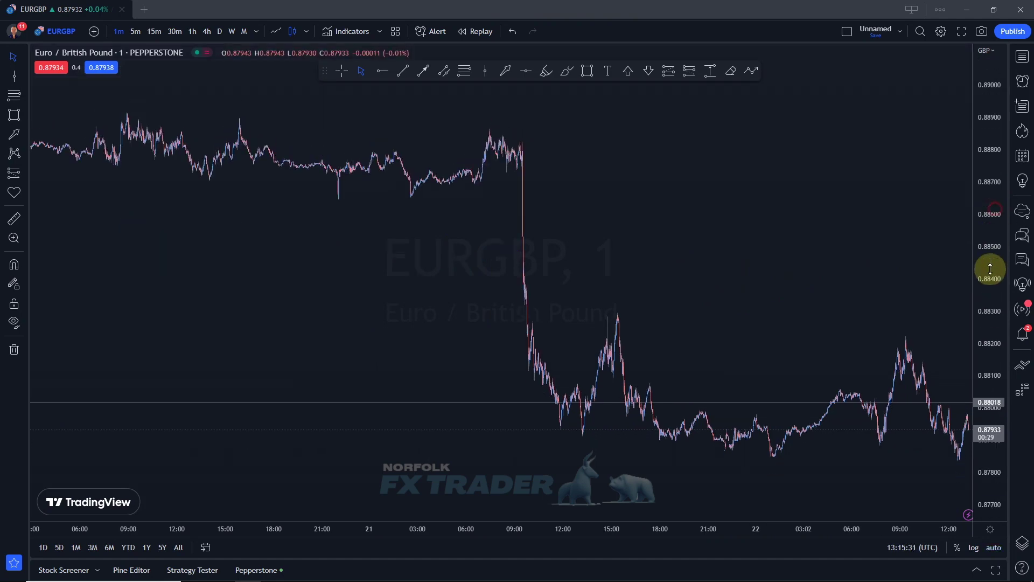
{"action": "left_click_drag", "start_coordinate": [550, 258], "coordinate": [1013, 305]}
{"action": "left_click_drag", "start_coordinate": [672, 260], "coordinate": [990, 330]}
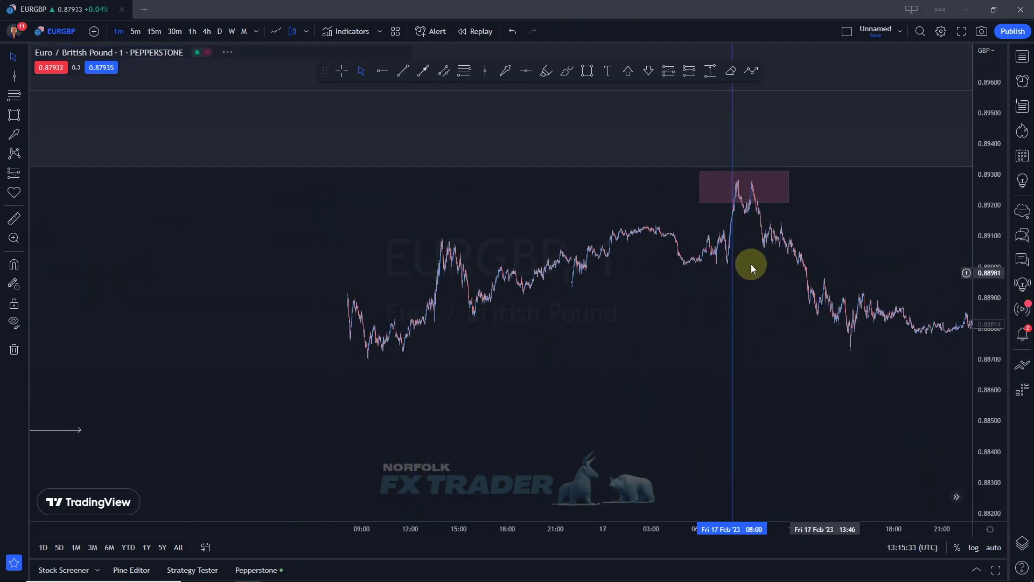
{"action": "scroll", "coordinate": [714, 264], "scroll_direction": "up", "scroll_amount": 6}
{"action": "left_click_drag", "start_coordinate": [990, 247], "coordinate": [981, 81]}
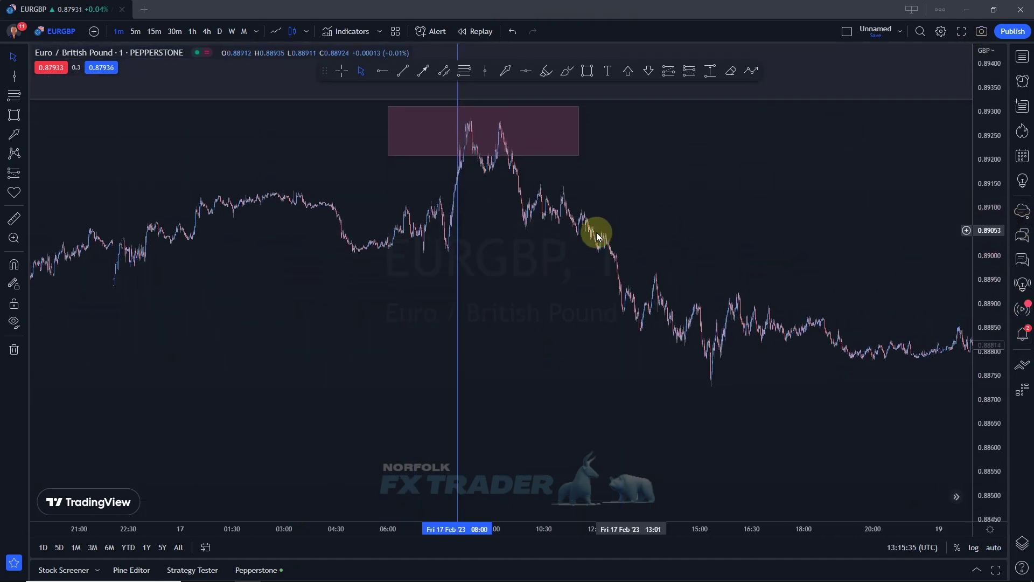
{"action": "left_click_drag", "start_coordinate": [511, 251], "coordinate": [935, 346]}
{"action": "scroll", "coordinate": [784, 348], "scroll_direction": "up", "scroll_amount": 12}
{"action": "left_click_drag", "start_coordinate": [875, 316], "coordinate": [749, 243]}
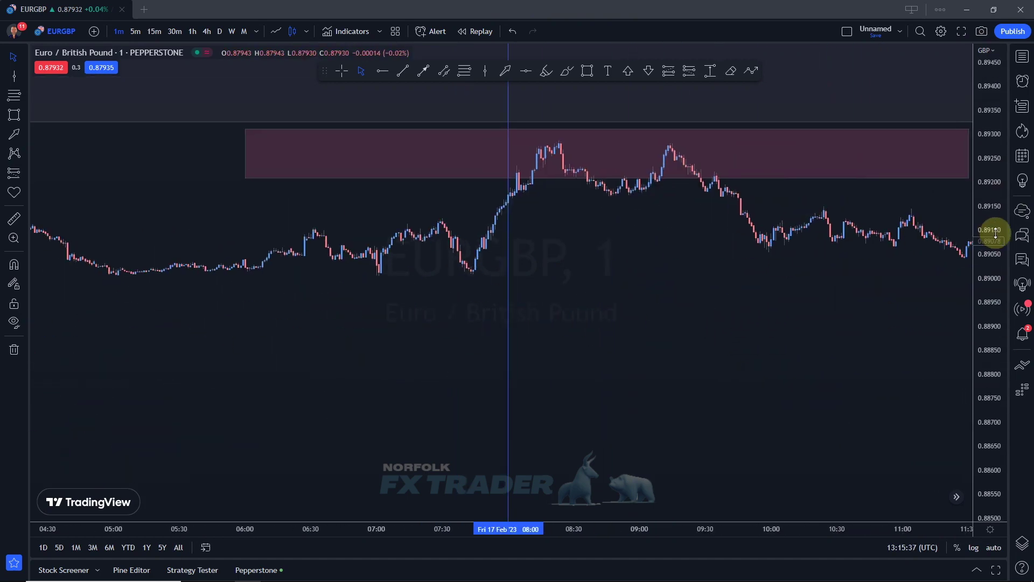
{"action": "left_click_drag", "start_coordinate": [997, 246], "coordinate": [946, 42]}
{"action": "left_click_drag", "start_coordinate": [612, 263], "coordinate": [506, 347]}
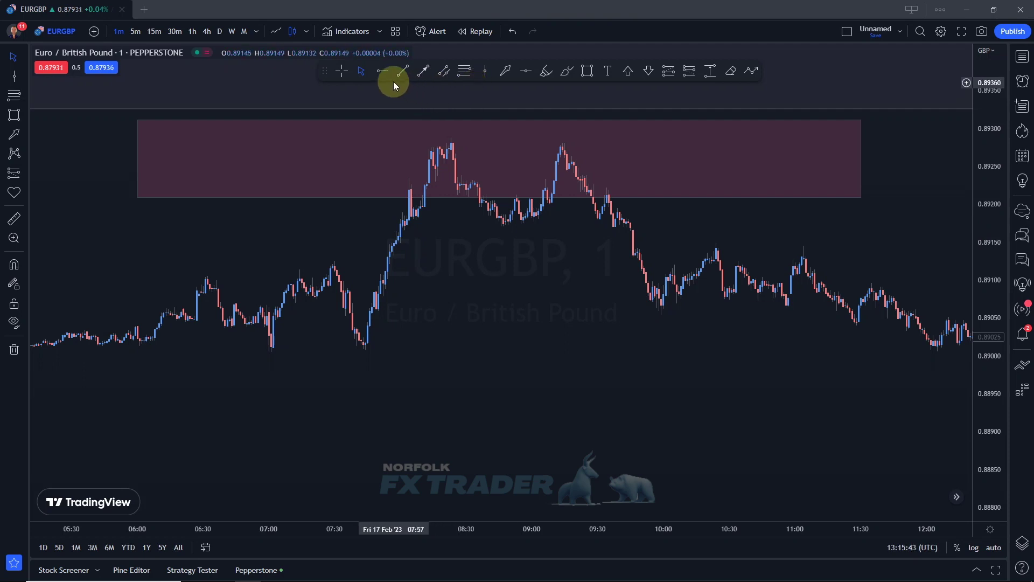
- Draw a horizontal arrow line at 0.89230 from the swing low inside the rectangle to 08:29 and apply the BOS template
{"action": "left_click", "coordinate": [402, 71]}
{"action": "left_click", "coordinate": [423, 71]}
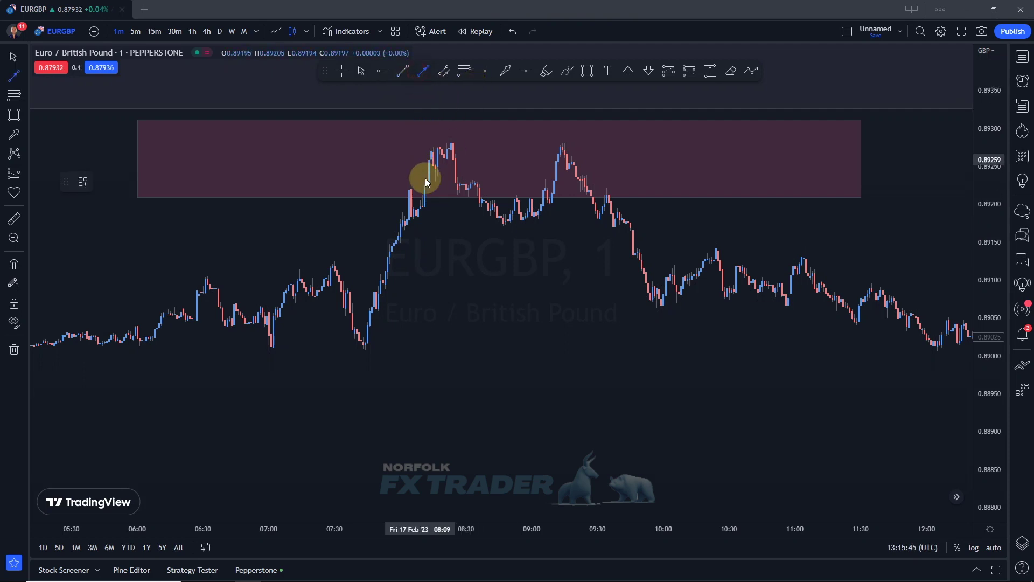
{"action": "left_click", "coordinate": [464, 184]}
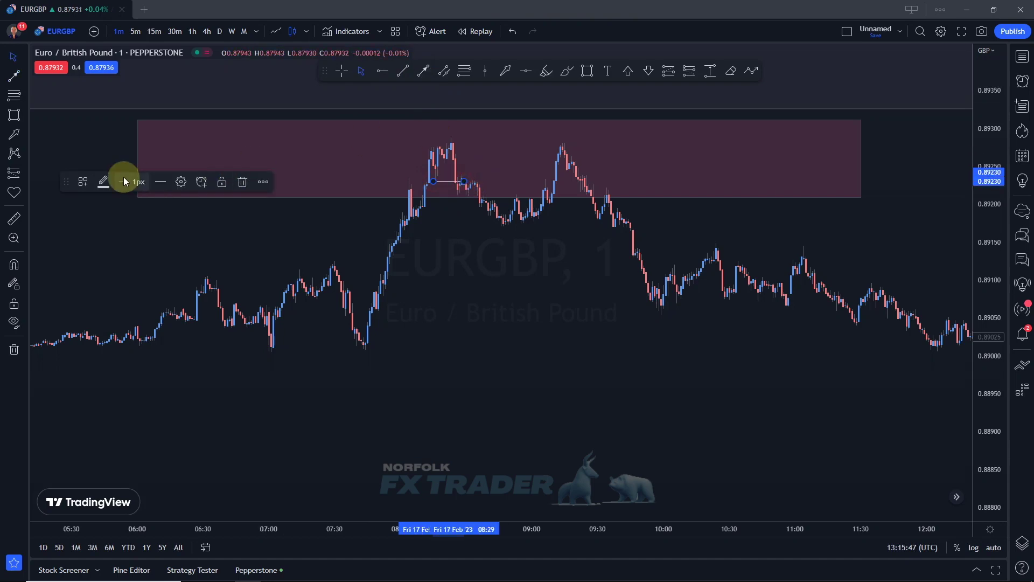
{"action": "left_click", "coordinate": [83, 182]}
{"action": "left_click", "coordinate": [99, 264]}
- Draw two arrows, one pointing at the high near 08:24 and one at the bearish candle that breaks structure
{"action": "scroll", "coordinate": [296, 296], "scroll_direction": "up", "scroll_amount": 5}
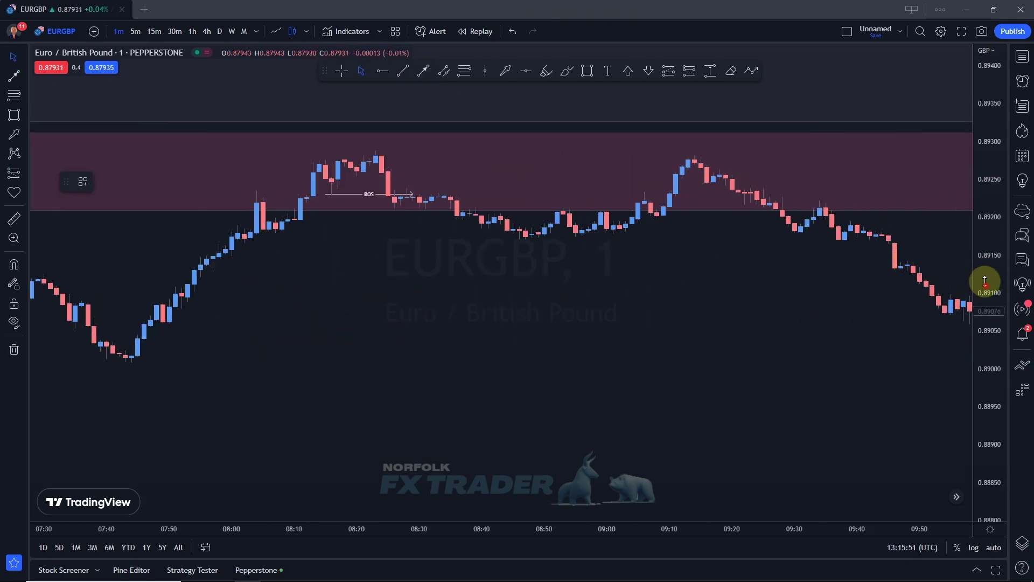
{"action": "scroll", "coordinate": [499, 279], "scroll_direction": "up", "scroll_amount": 2}
{"action": "left_click", "coordinate": [423, 71]}
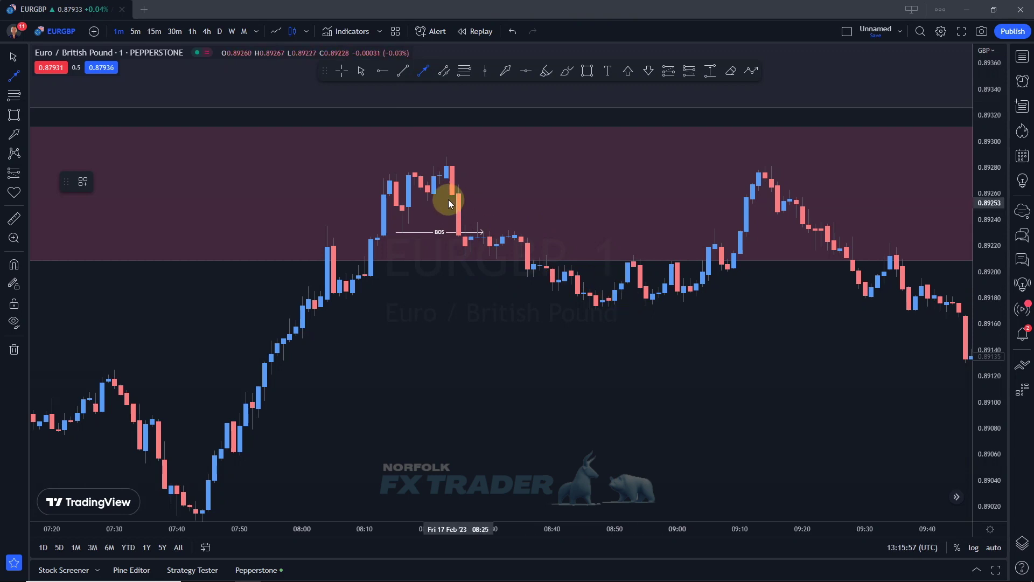
{"action": "left_click", "coordinate": [471, 135]}
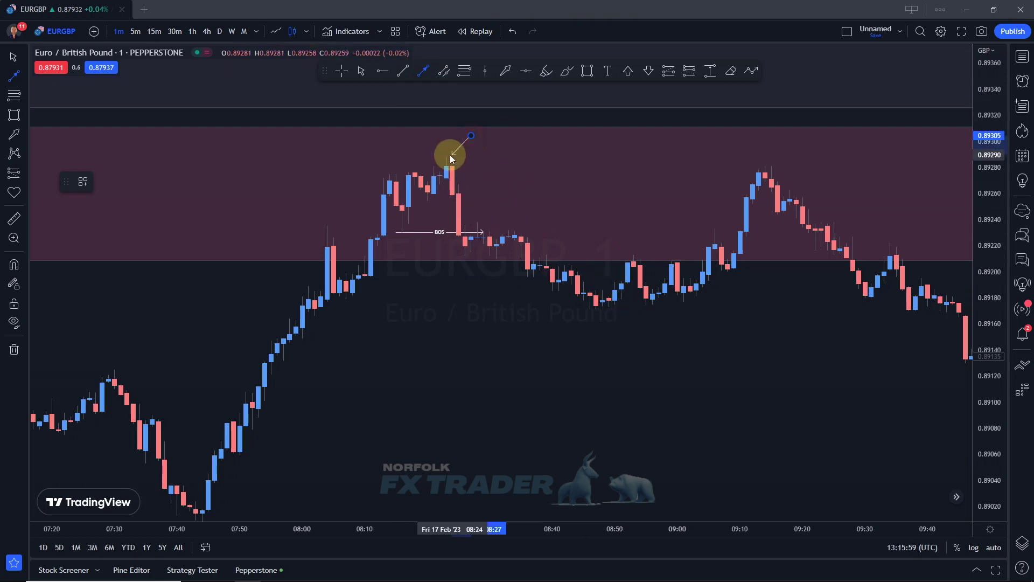
{"action": "left_click", "coordinate": [451, 156]}
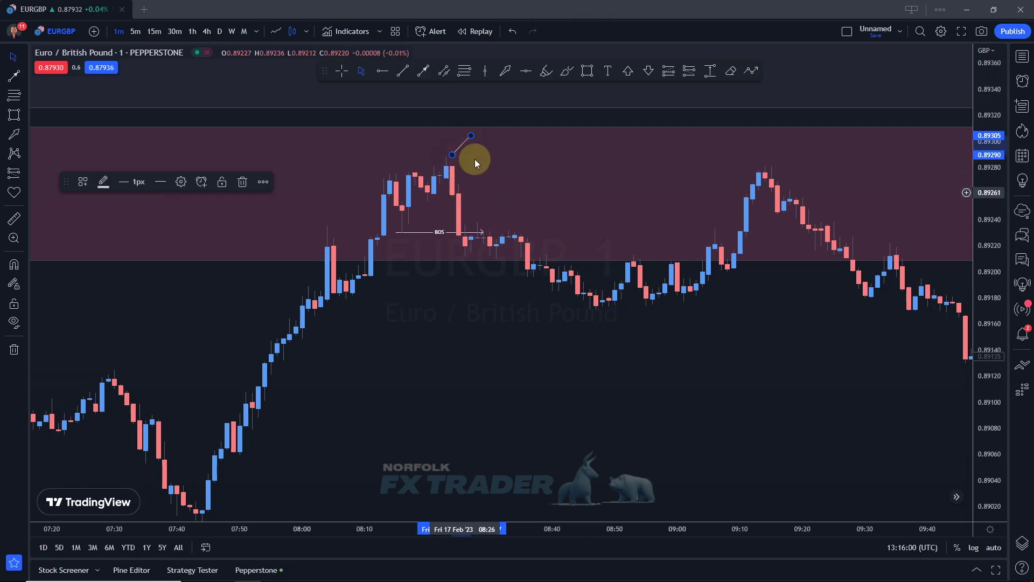
{"action": "left_click", "coordinate": [508, 194]}
{"action": "left_click", "coordinate": [453, 206]}
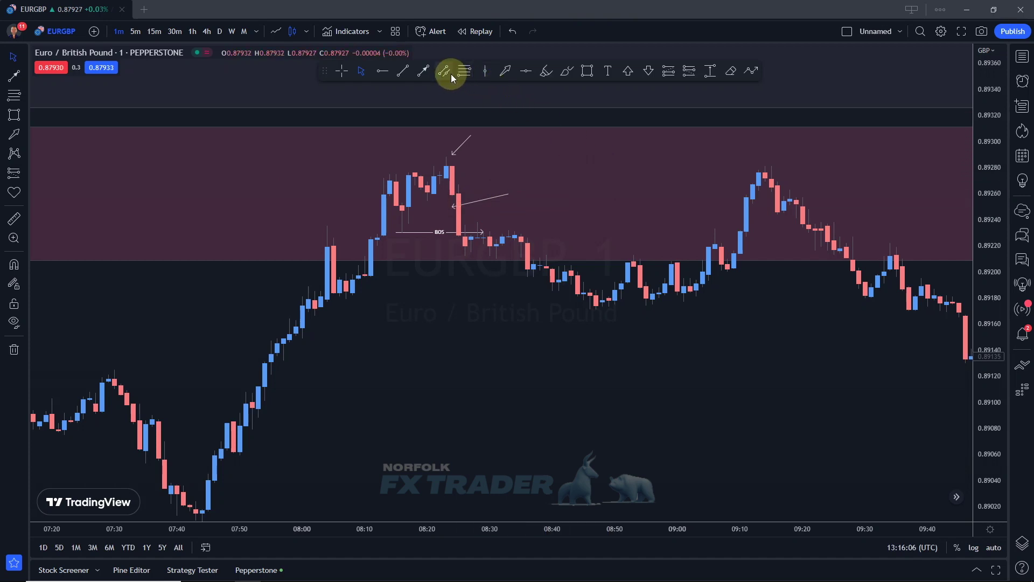
- Draw a flat parallel channel starting at the 08:23 candle, from 0.89272 up to the swing high's wick
{"action": "left_click", "coordinate": [447, 178]}
{"action": "left_click", "coordinate": [551, 178]}
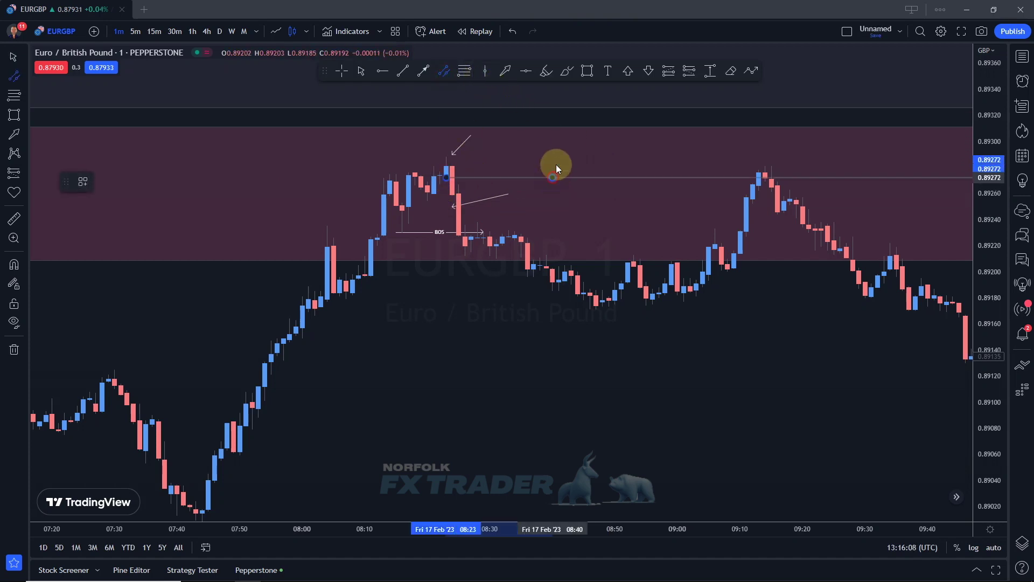
{"action": "left_click", "coordinate": [555, 157]}
- Delete the rectangle covering the 17 February highs
{"action": "left_click", "coordinate": [531, 136]}
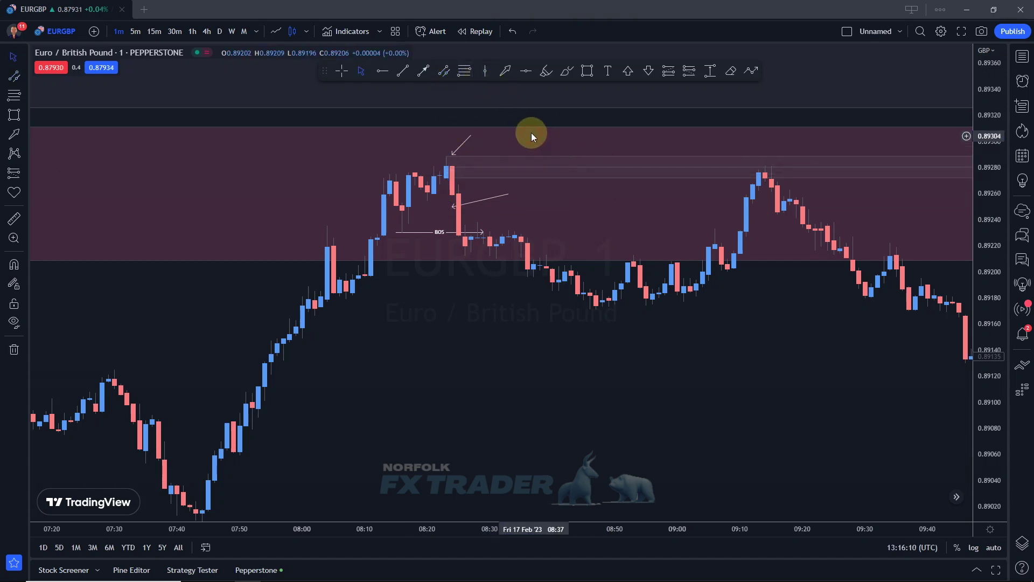
{"action": "left_click", "coordinate": [531, 130]}
{"action": "key", "text": "Delete"}
- Place a short position at 09:11 with entry at the channel's lower edge and a stop 0.00018 above it
{"action": "scroll", "coordinate": [503, 162], "scroll_direction": "down", "scroll_amount": 2}
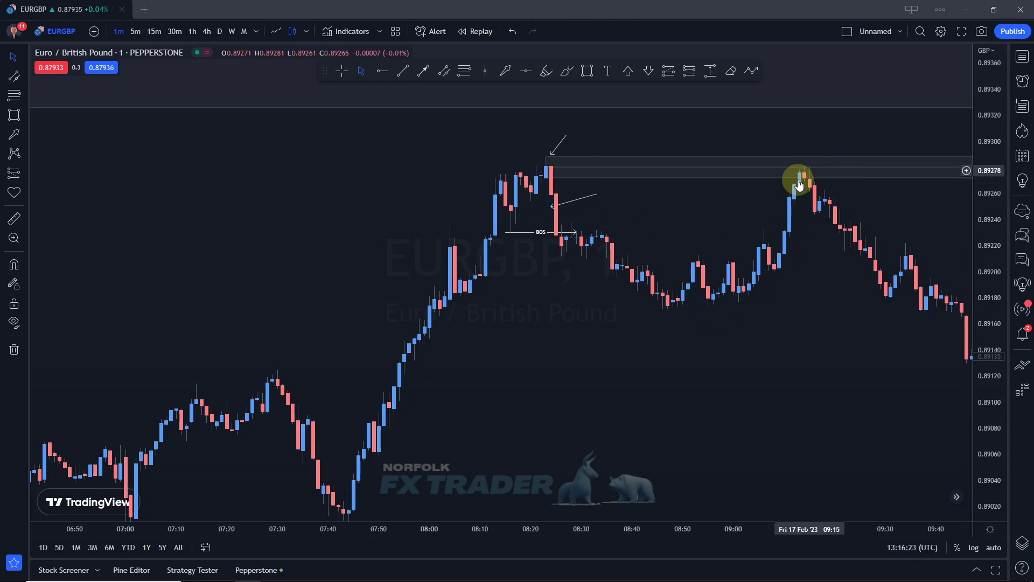
{"action": "scroll", "coordinate": [803, 215], "scroll_direction": "down", "scroll_amount": 1}
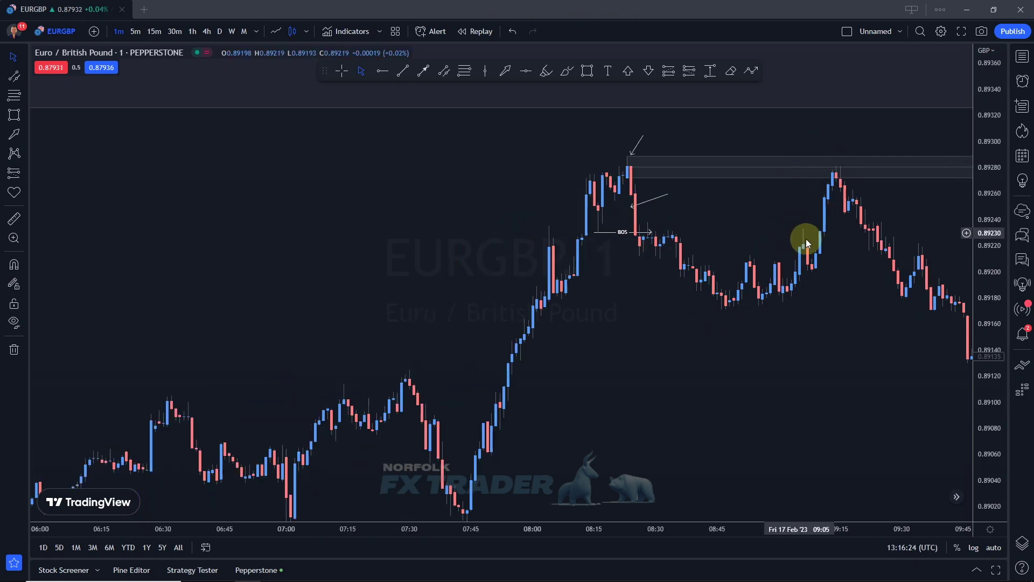
{"action": "left_click", "coordinate": [689, 71]}
{"action": "left_click", "coordinate": [800, 179]}
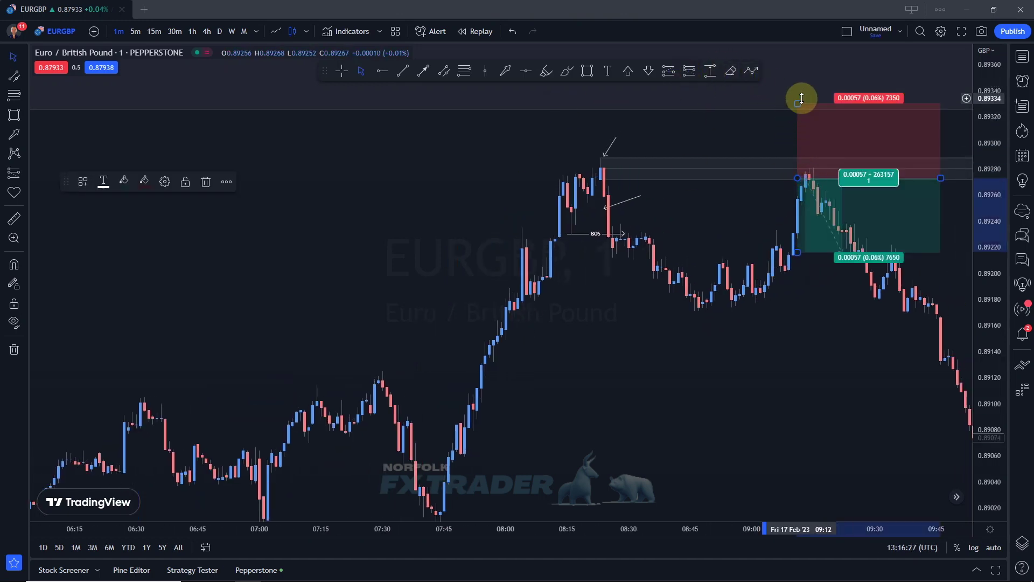
{"action": "left_click_drag", "start_coordinate": [800, 135], "coordinate": [798, 199]}
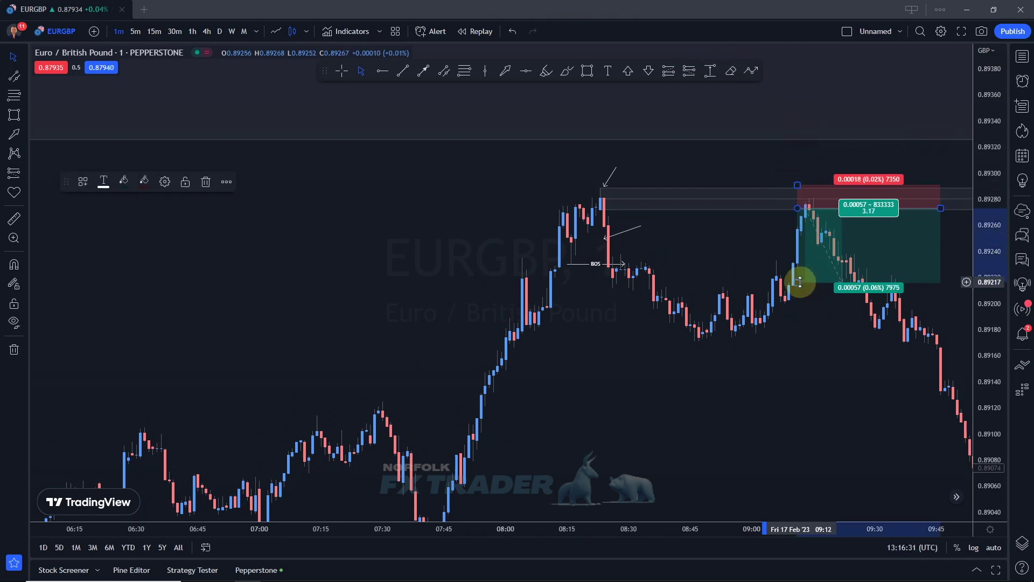
- Extend the short position's target down to the horizontal level at 0.88018, about 0.01249 below entry
{"action": "left_click_drag", "start_coordinate": [985, 200], "coordinate": [986, 508]}
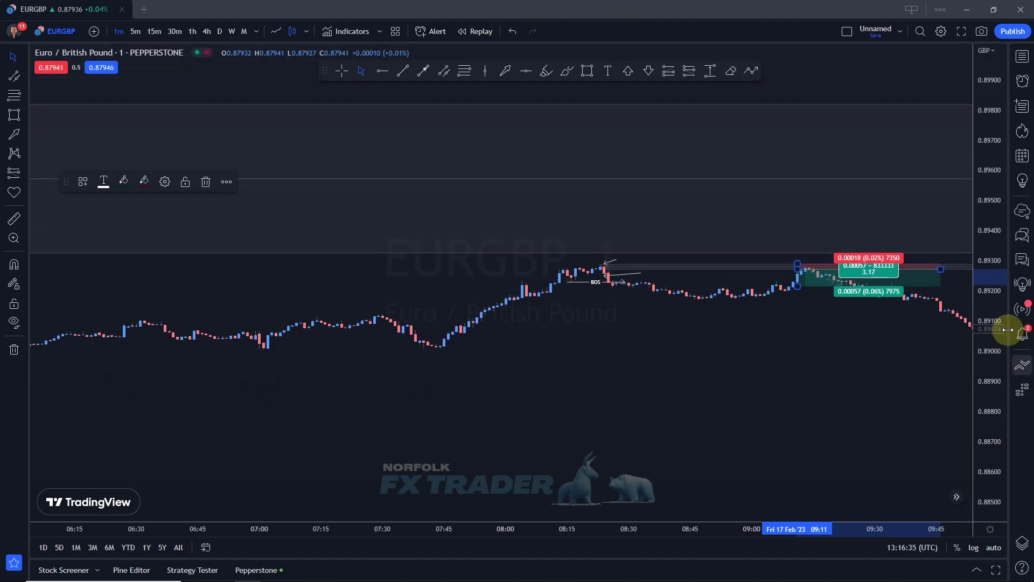
{"action": "left_click_drag", "start_coordinate": [1008, 329], "coordinate": [967, 373]}
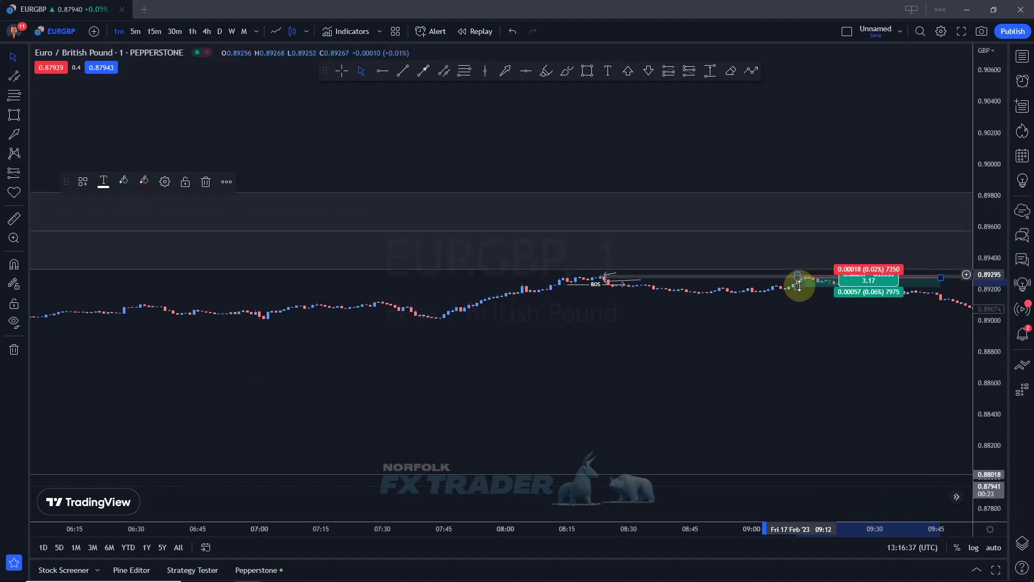
{"action": "left_click_drag", "start_coordinate": [798, 286], "coordinate": [810, 469]}
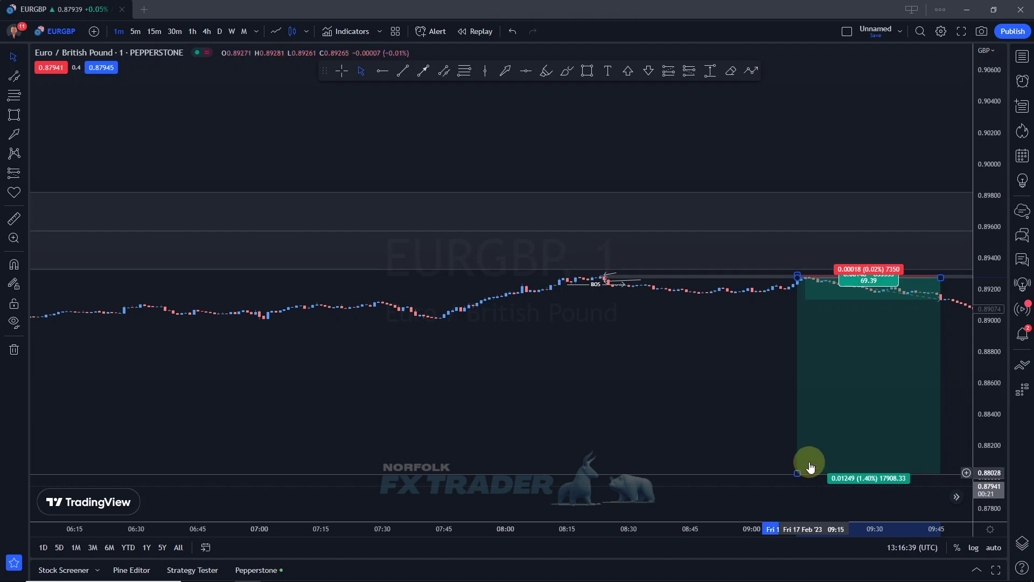
- Draw a horizontal trend line at about 0.89171 from 08:07 to 09:50, under the 08:47 swing low
{"action": "double_click", "coordinate": [990, 166]}
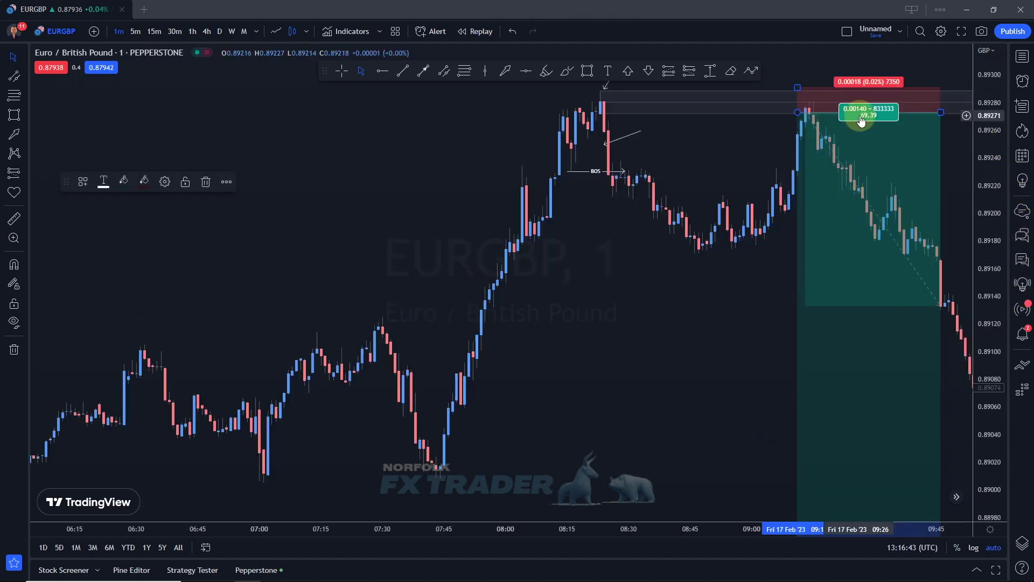
{"action": "left_click", "coordinate": [401, 71]}
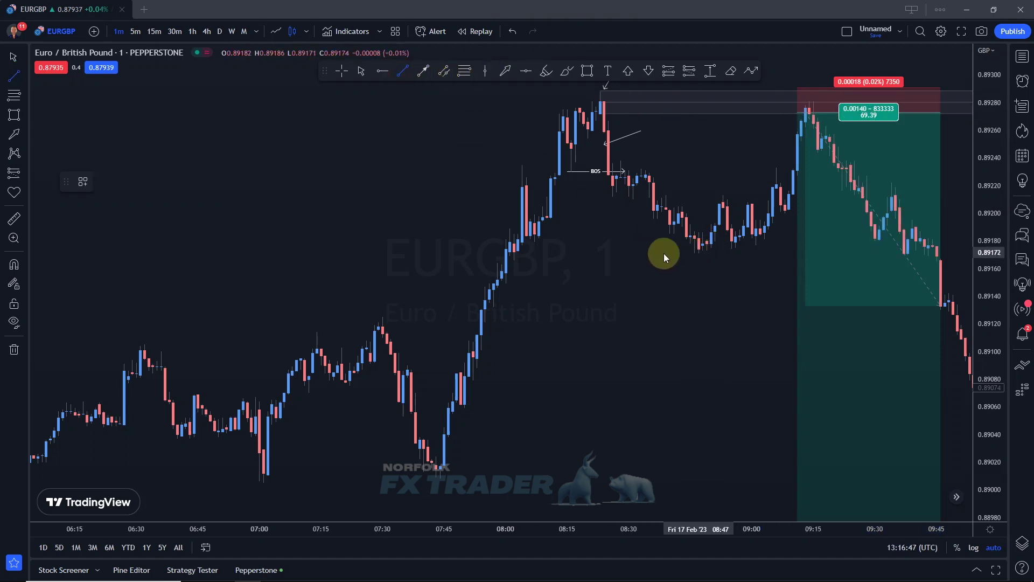
{"action": "left_click", "coordinate": [509, 261]}
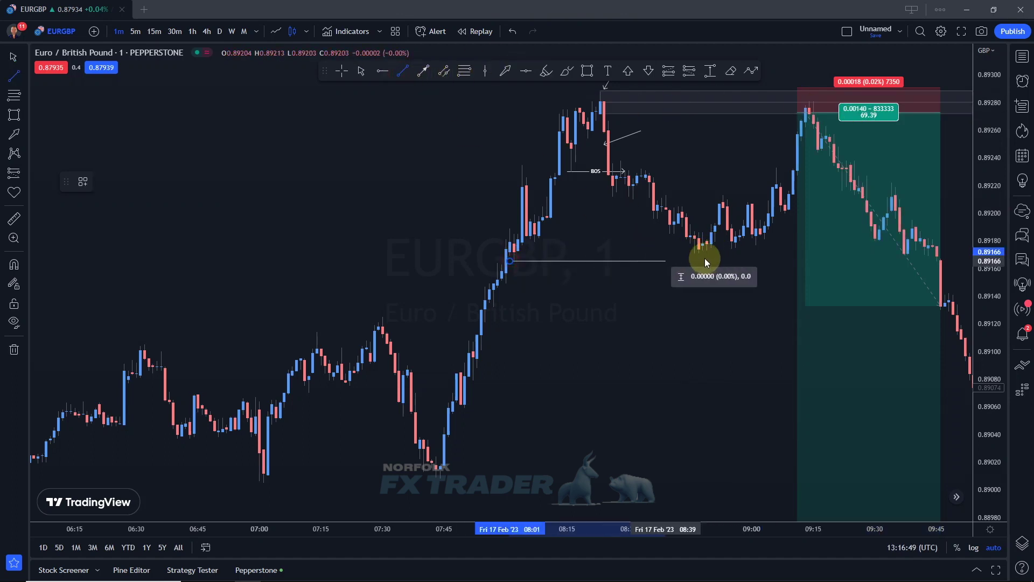
{"action": "left_click", "coordinate": [931, 251]}
{"action": "left_click_drag", "start_coordinate": [735, 264], "coordinate": [762, 257]}
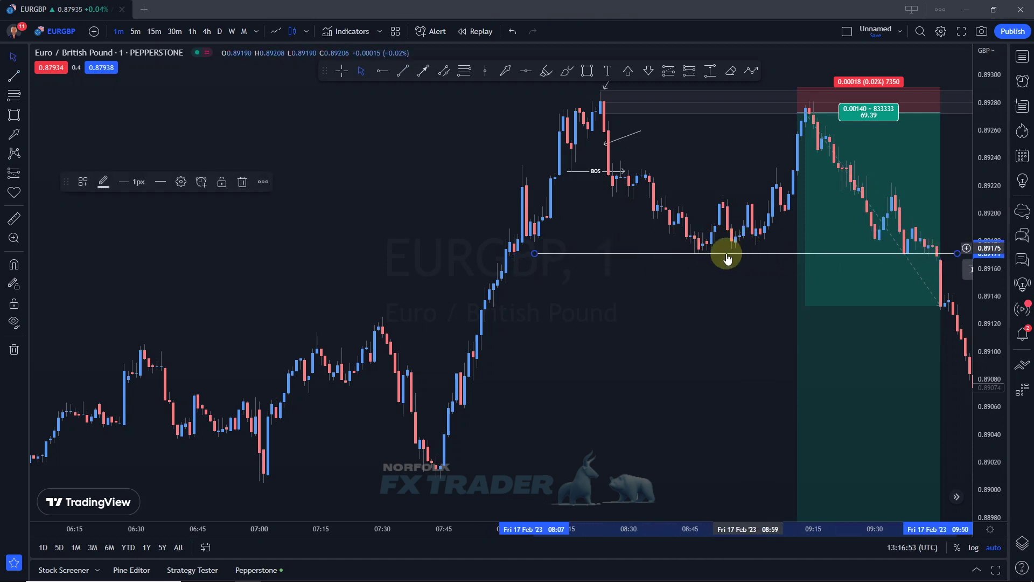
- Draw a rising trend line from the 08:47 low to 0.89187 at 09:36 and delete the horizontal line beneath it
{"action": "left_click", "coordinate": [403, 71]}
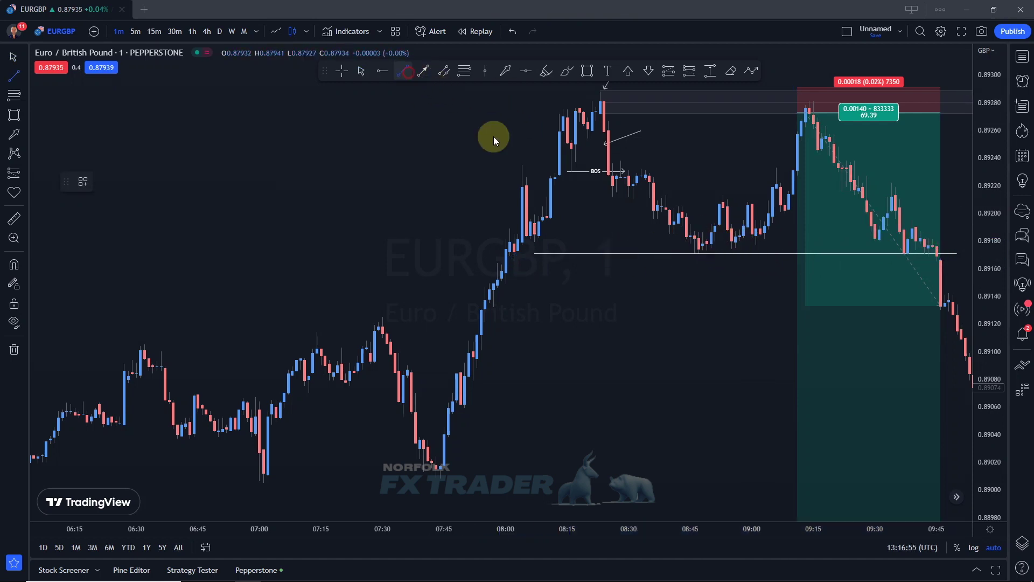
{"action": "left_click", "coordinate": [699, 251]}
{"action": "left_click", "coordinate": [900, 231]}
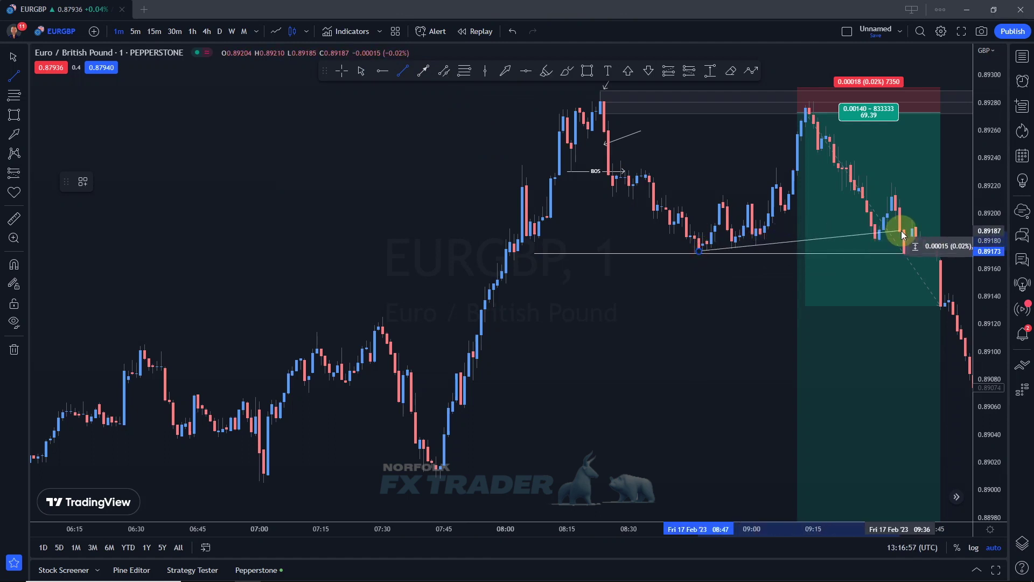
{"action": "left_click", "coordinate": [789, 256]}
{"action": "key", "text": "Delete"}
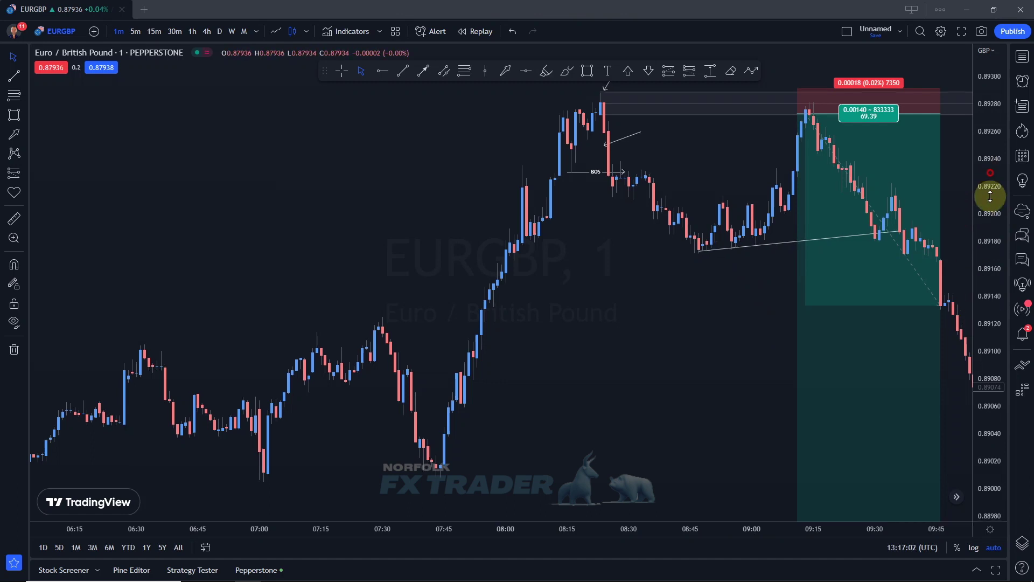
- Raise the short position's target to 0.00090 below entry for a risk-reward ratio of 5
{"action": "left_click_drag", "start_coordinate": [987, 192], "coordinate": [994, 328]}
{"action": "left_click_drag", "start_coordinate": [984, 285], "coordinate": [989, 443]}
{"action": "left_click_drag", "start_coordinate": [797, 450], "coordinate": [994, 278]}
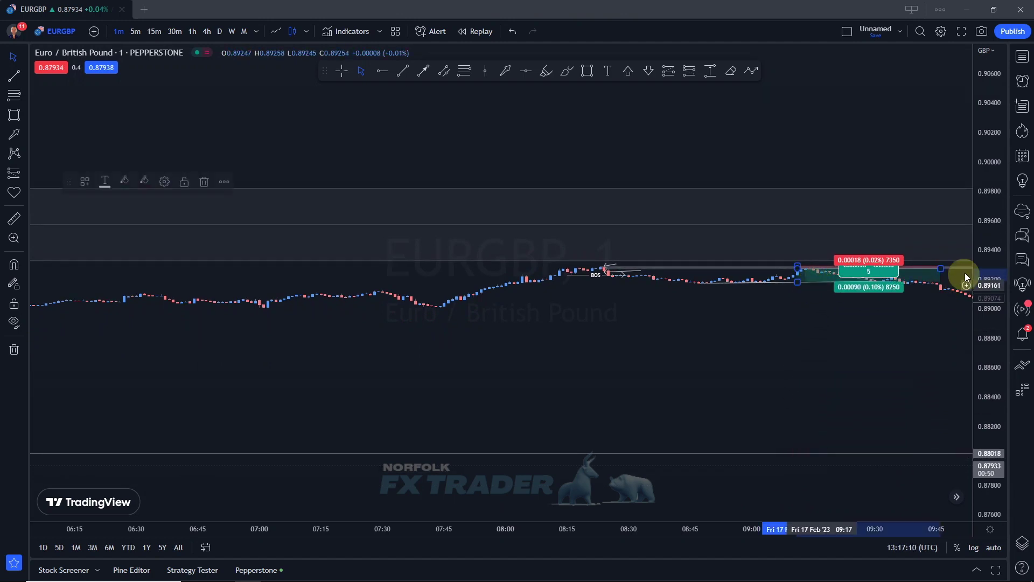
{"action": "double_click", "coordinate": [993, 203]}
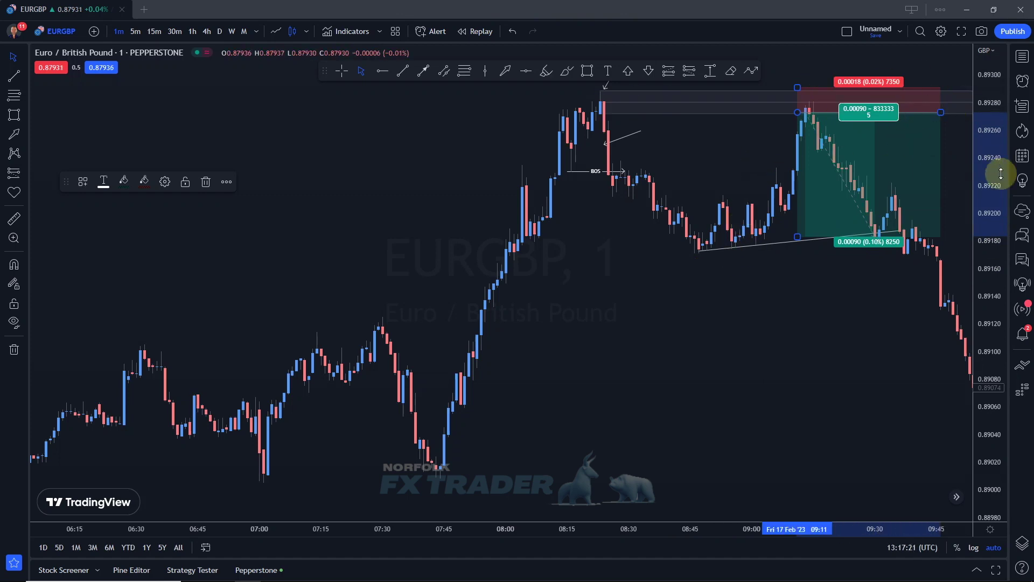
- Examine the 1-minute price action before and after the 17 February short, from 16 to 20 February
{"action": "left_click_drag", "start_coordinate": [993, 195], "coordinate": [993, 242]}
{"action": "scroll", "coordinate": [832, 355], "scroll_direction": "down", "scroll_amount": 3}
{"action": "mouse_move", "coordinate": [847, 383]}
{"action": "left_mouse_down"}
{"action": "mouse_move", "coordinate": [685, 395]}
{"action": "mouse_move", "coordinate": [470, 353]}
{"action": "left_mouse_up"}
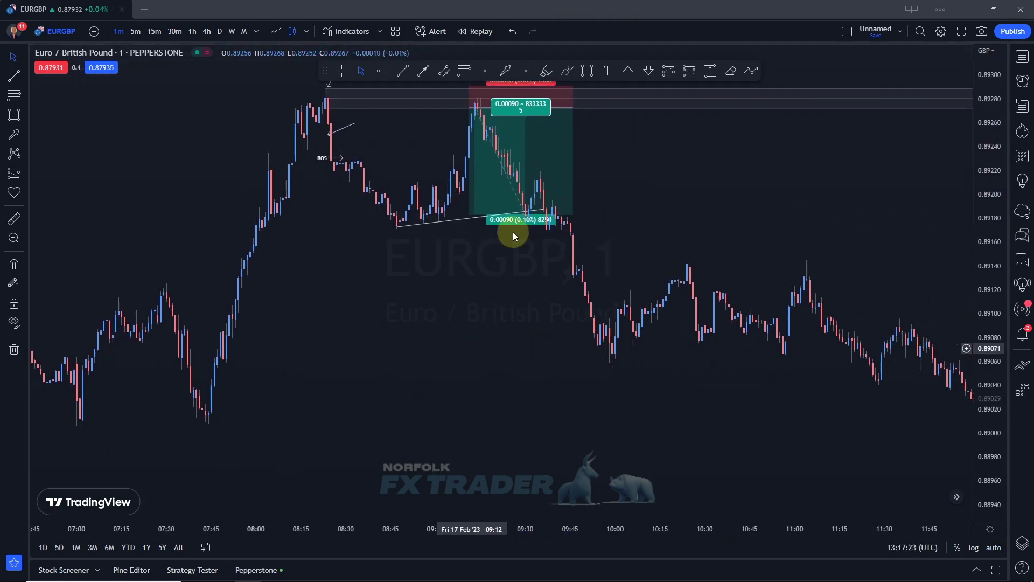
{"action": "scroll", "coordinate": [613, 339], "scroll_direction": "down", "scroll_amount": 8}
{"action": "left_click_drag", "start_coordinate": [818, 350], "coordinate": [659, 250]}
{"action": "scroll", "coordinate": [701, 280], "scroll_direction": "down", "scroll_amount": 3}
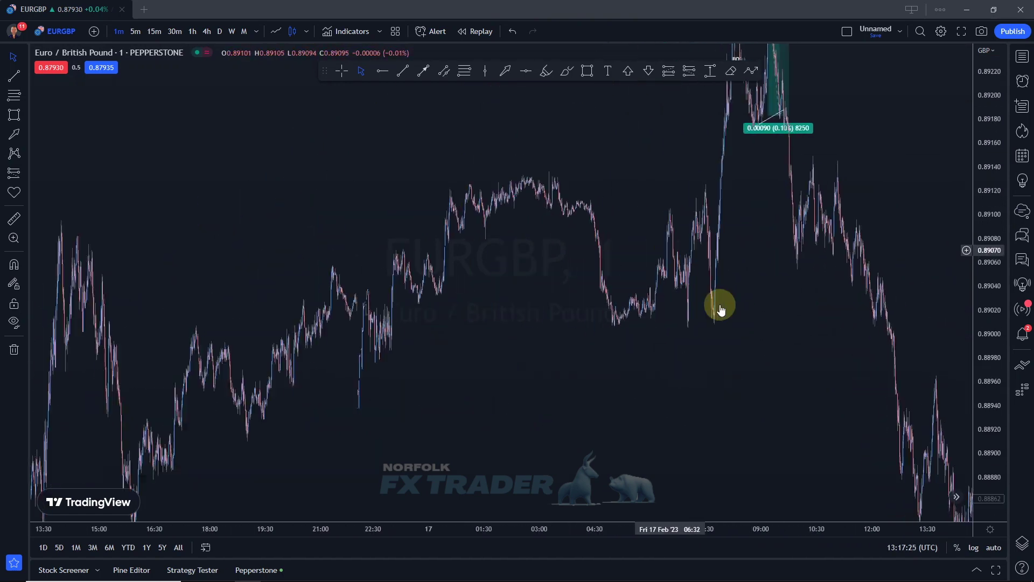
{"action": "left_click_drag", "start_coordinate": [729, 297], "coordinate": [630, 176]}
{"action": "left_click_drag", "start_coordinate": [996, 162], "coordinate": [979, 415]}
{"action": "scroll", "coordinate": [688, 331], "scroll_direction": "down", "scroll_amount": 4}
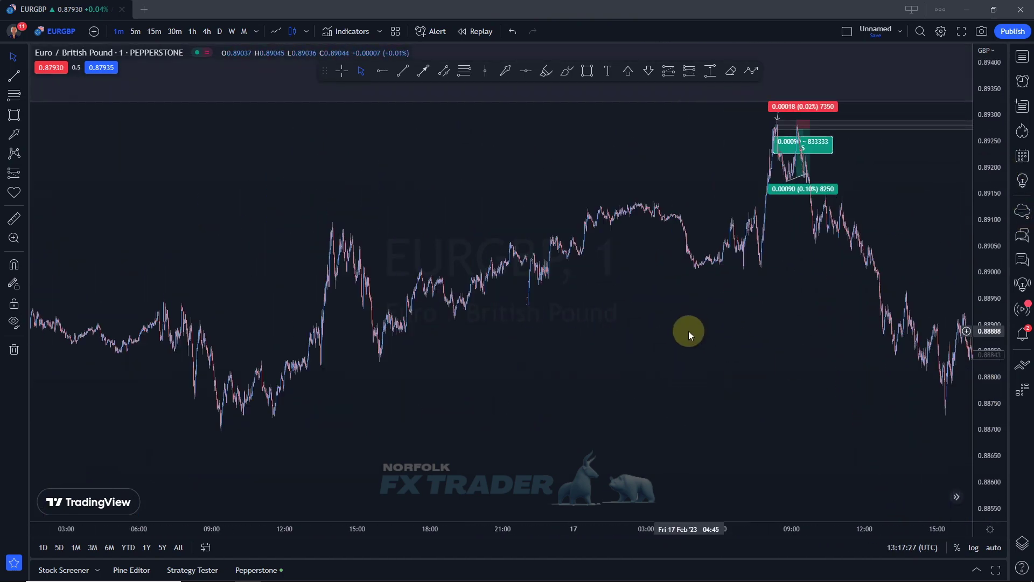
{"action": "scroll", "coordinate": [688, 331], "scroll_direction": "down", "scroll_amount": 4}
{"action": "left_click_drag", "start_coordinate": [770, 328], "coordinate": [677, 196]}
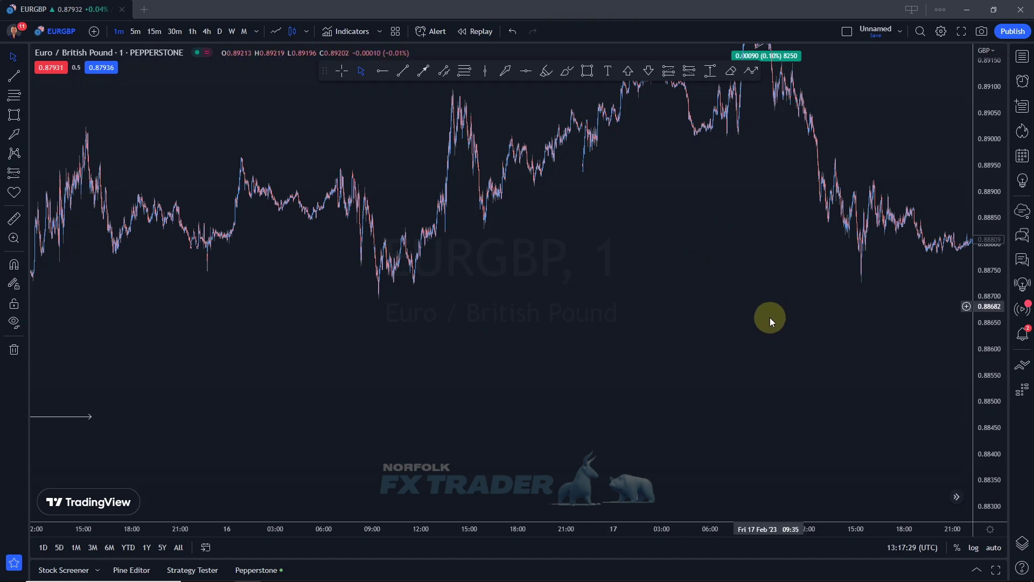
{"action": "left_click_drag", "start_coordinate": [831, 334], "coordinate": [715, 245]}
{"action": "left_click_drag", "start_coordinate": [990, 129], "coordinate": [999, 391]}
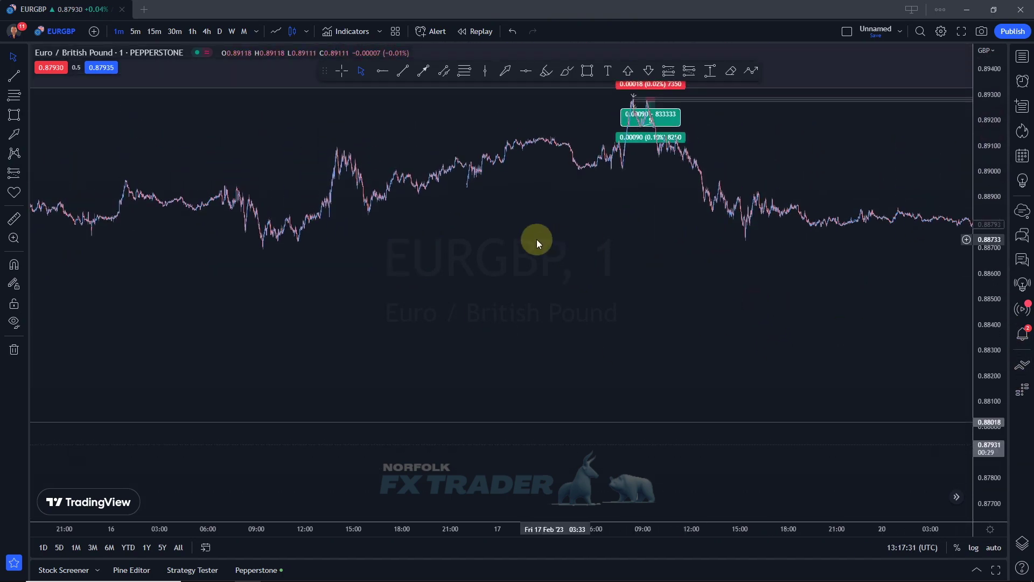
{"action": "left_click_drag", "start_coordinate": [347, 354], "coordinate": [918, 339]}
{"action": "left_click_drag", "start_coordinate": [434, 340], "coordinate": [541, 331]}
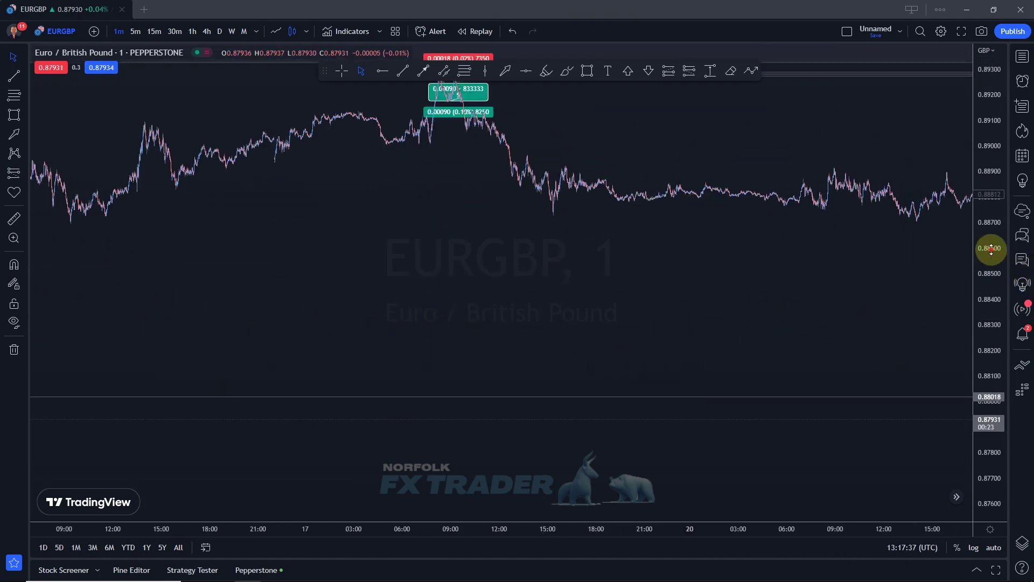
{"action": "left_click_drag", "start_coordinate": [991, 249], "coordinate": [992, 237]}
{"action": "left_click_drag", "start_coordinate": [512, 196], "coordinate": [782, 233]}
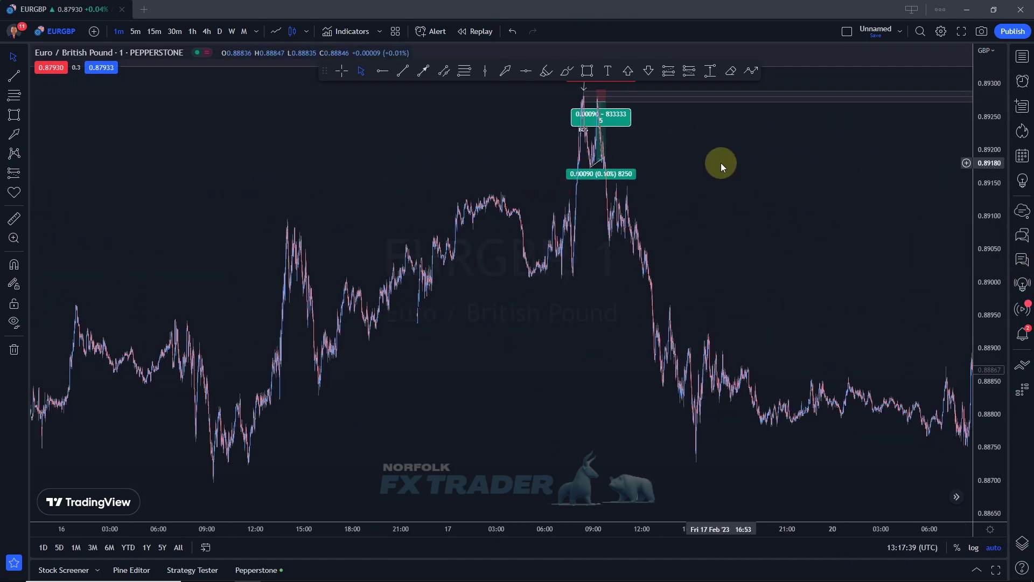